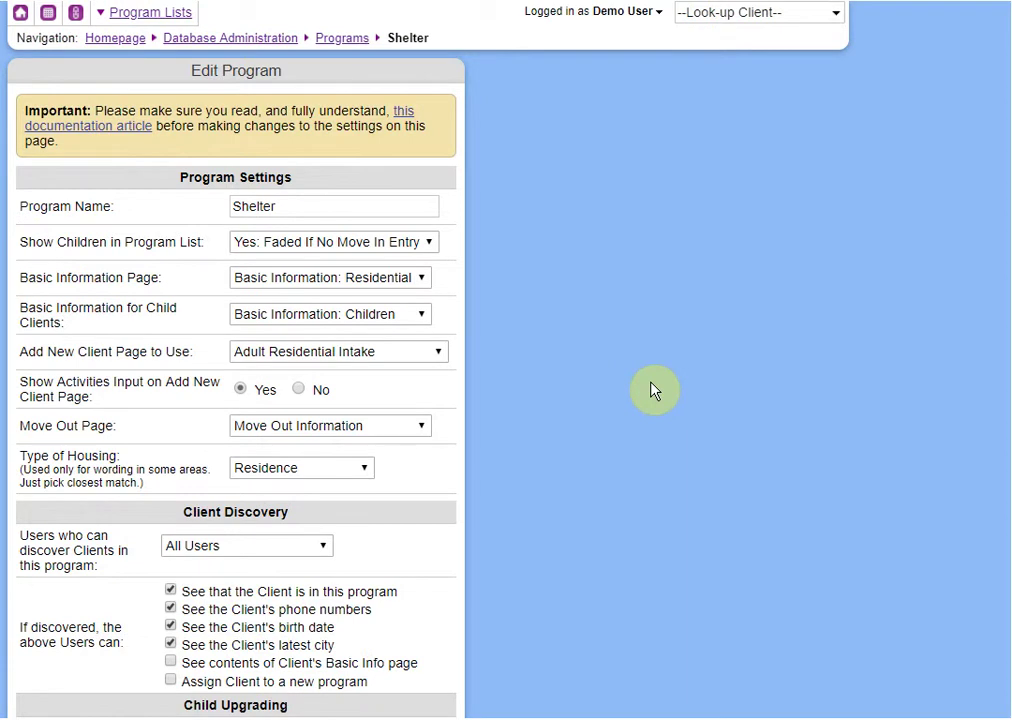
Step: Open the homepage in a separate browser tab and start adding a client enrolled in the Non-Residential program
{"action": "scroll", "coordinate": [668, 380], "scroll_direction": "down", "scroll_amount": 2}
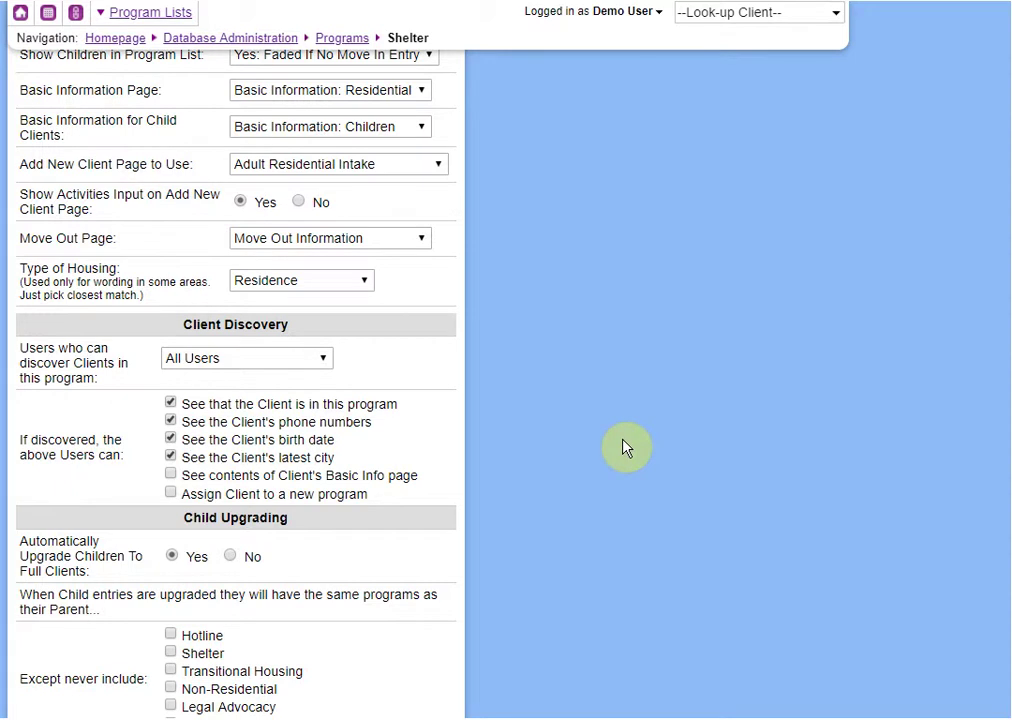
{"action": "right_click", "coordinate": [125, 46]}
{"action": "left_click", "coordinate": [233, 58]}
{"action": "key", "text": "ctrl+Tab"}
{"action": "left_click", "coordinate": [262, 12]}
{"action": "left_click", "coordinate": [252, 39]}
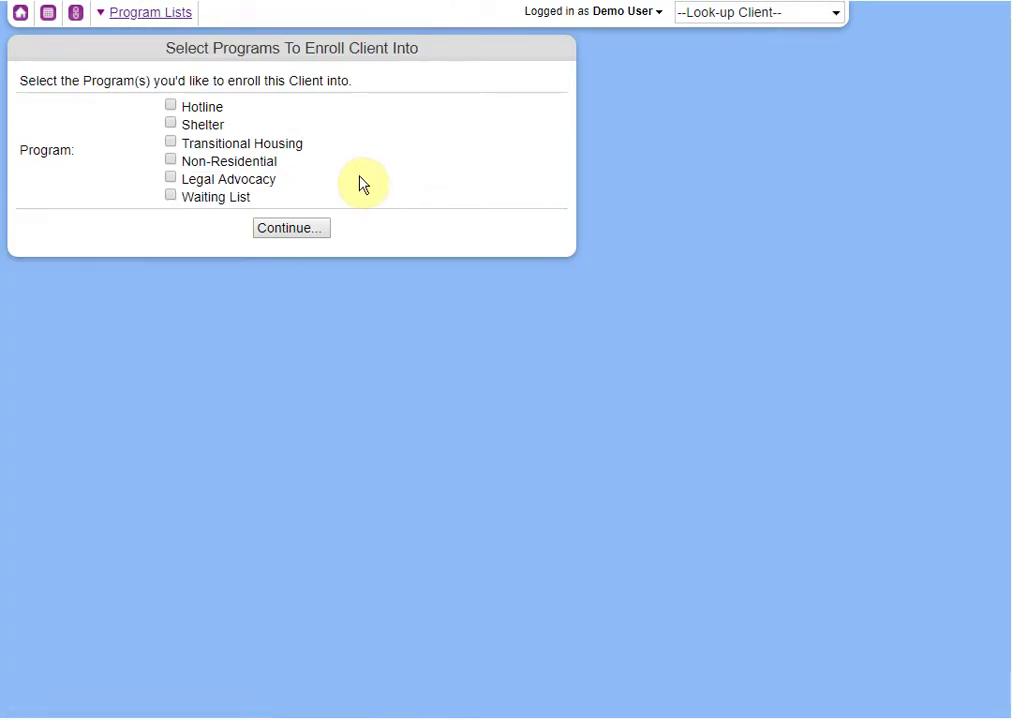
{"action": "left_click", "coordinate": [170, 160]}
{"action": "left_click", "coordinate": [298, 229]}
Step: Enter the client's first name on the initial information form to run the existing client check
{"action": "left_click", "coordinate": [226, 129]}
{"action": "type", "text": "amnd"}
{"action": "key", "text": "BackSpace"}
{"action": "key", "text": "BackSpace"}
{"action": "type", "text": "anda"}
{"action": "key", "text": "Tab"}
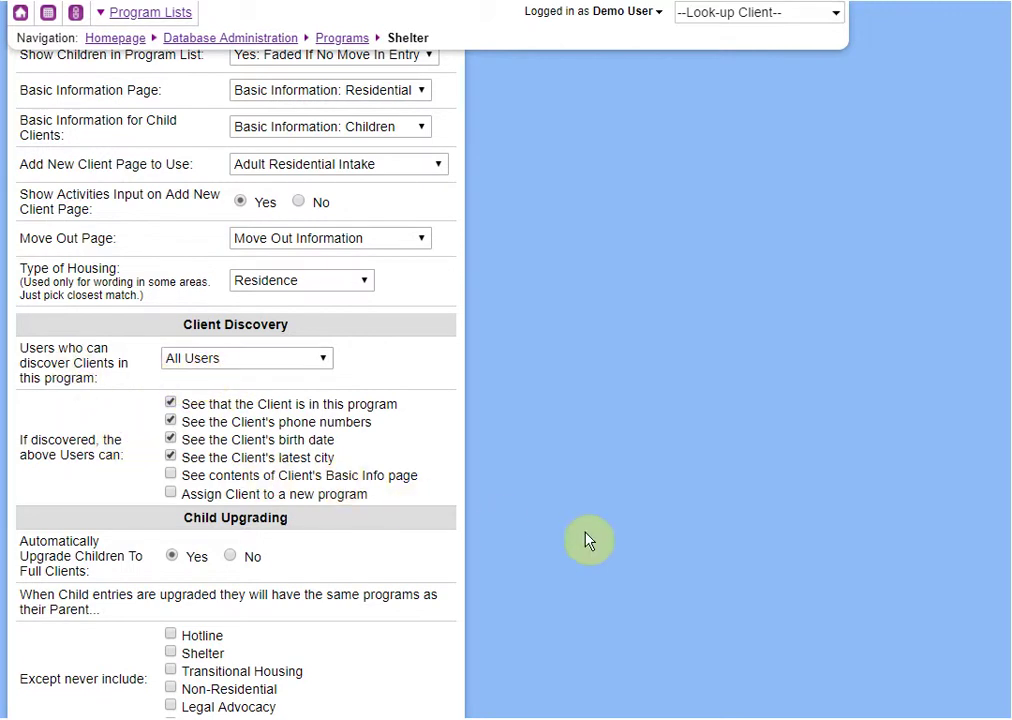
{"action": "scroll", "coordinate": [588, 541], "scroll_direction": "down", "scroll_amount": 1}
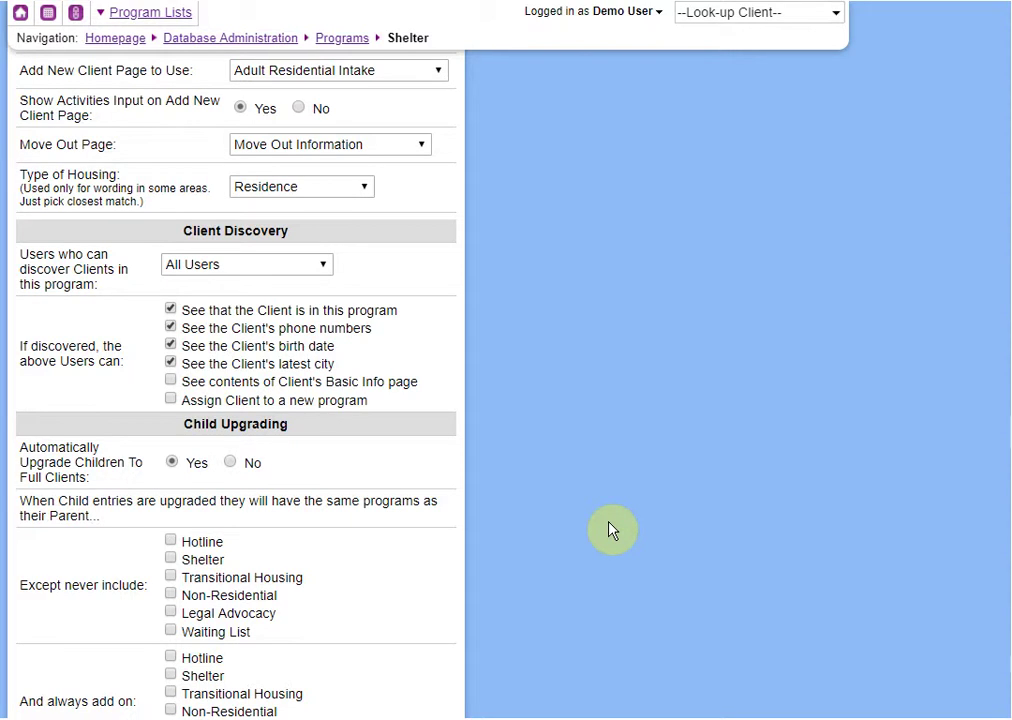
{"action": "scroll", "coordinate": [635, 515], "scroll_direction": "up", "scroll_amount": 1}
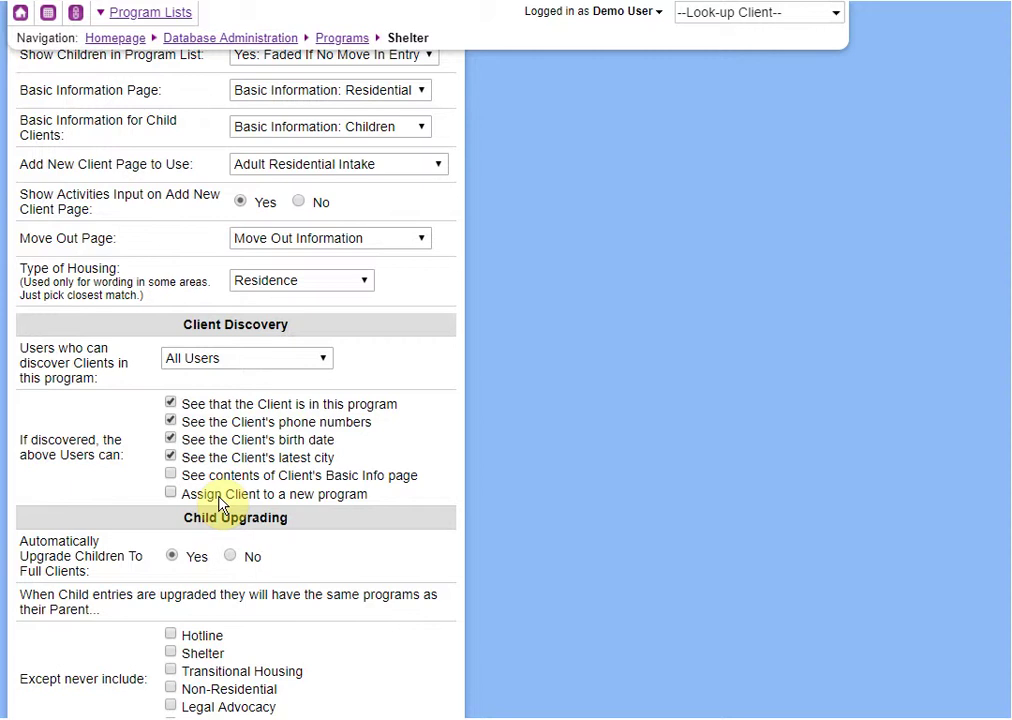
{"action": "scroll", "coordinate": [535, 461], "scroll_direction": "up", "scroll_amount": 1}
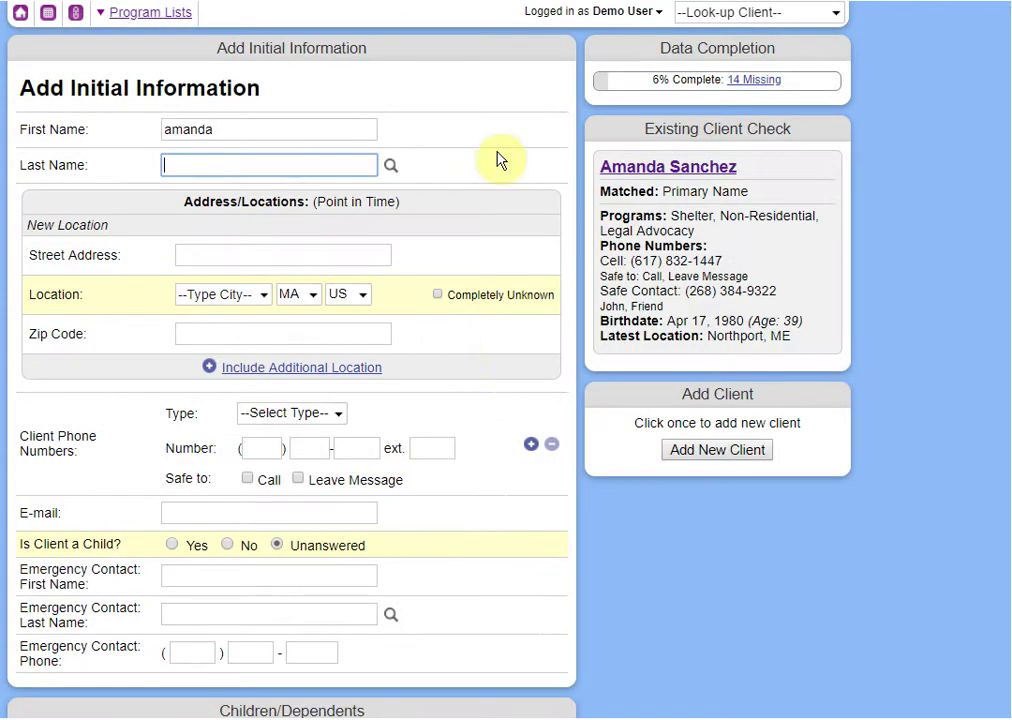
{"action": "left_click", "coordinate": [588, 90]}
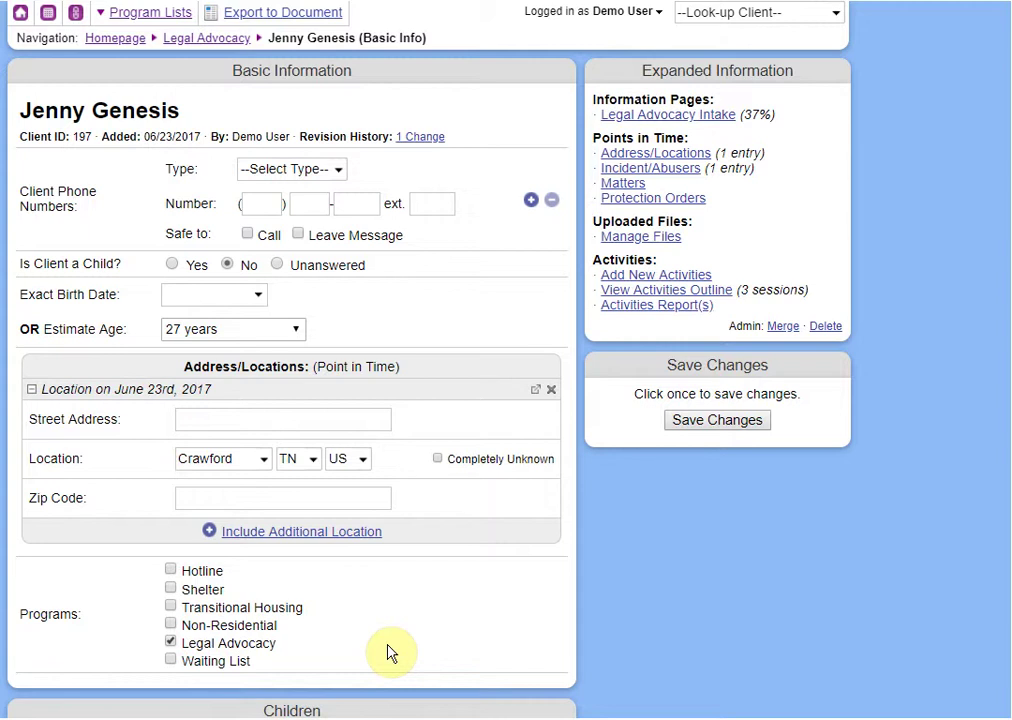
Step: Remove the demo account's access to the Legal Advocacy program, save it, and reload the Legal Advocacy client's record
{"action": "left_click", "coordinate": [148, 12]}
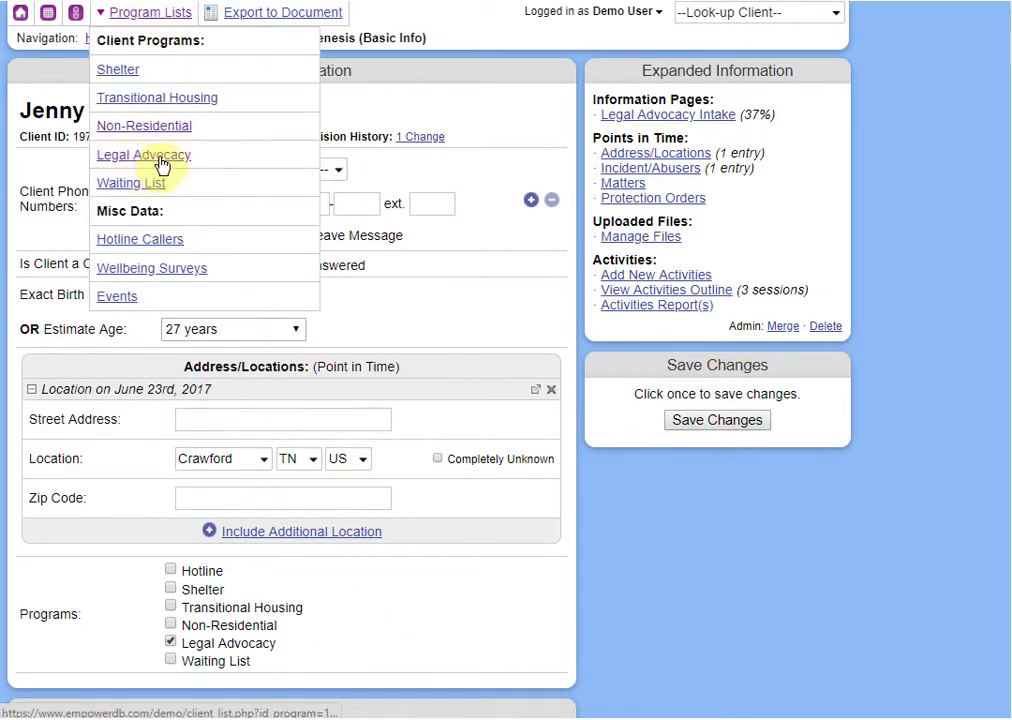
{"action": "left_click", "coordinate": [622, 11]}
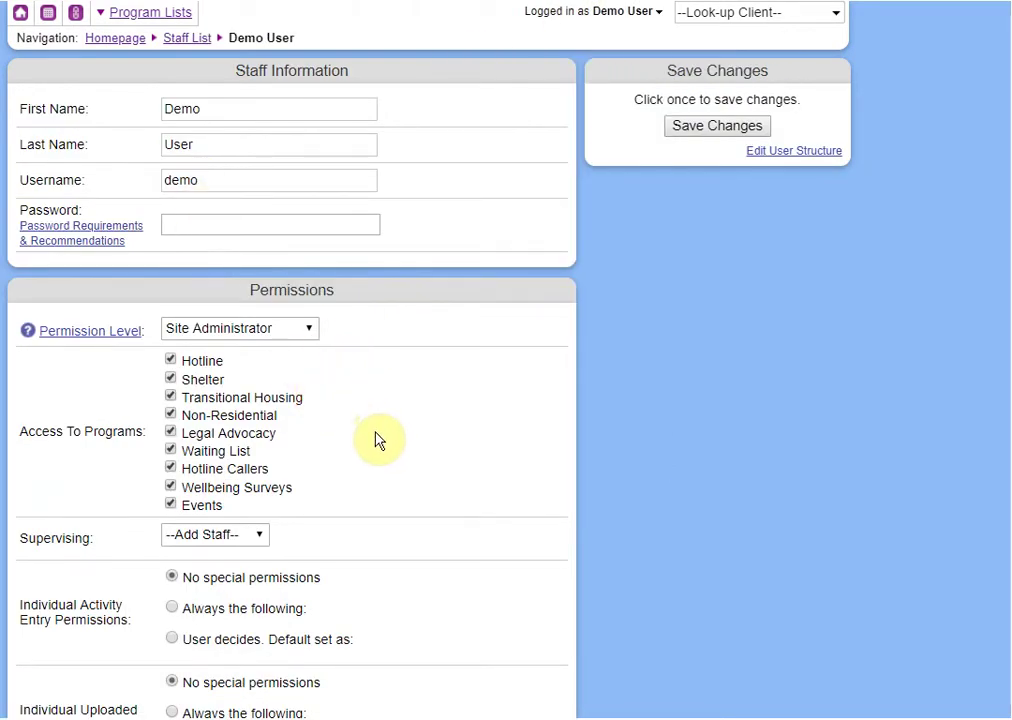
{"action": "left_click", "coordinate": [214, 438]}
{"action": "left_click", "coordinate": [689, 131]}
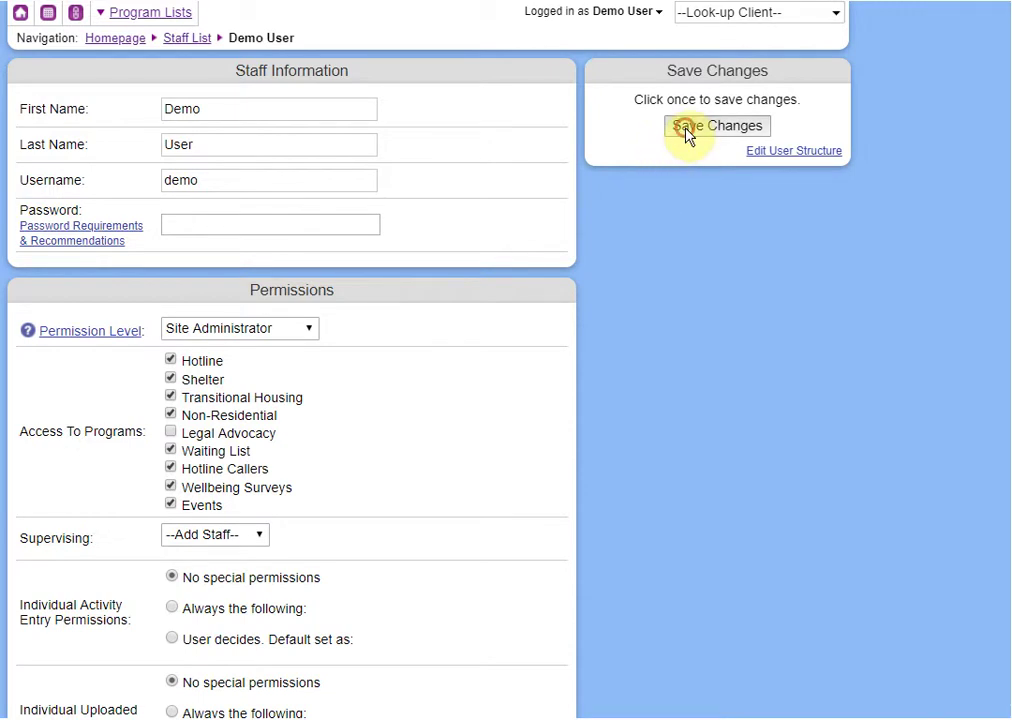
{"action": "key", "text": "alt+Left"}
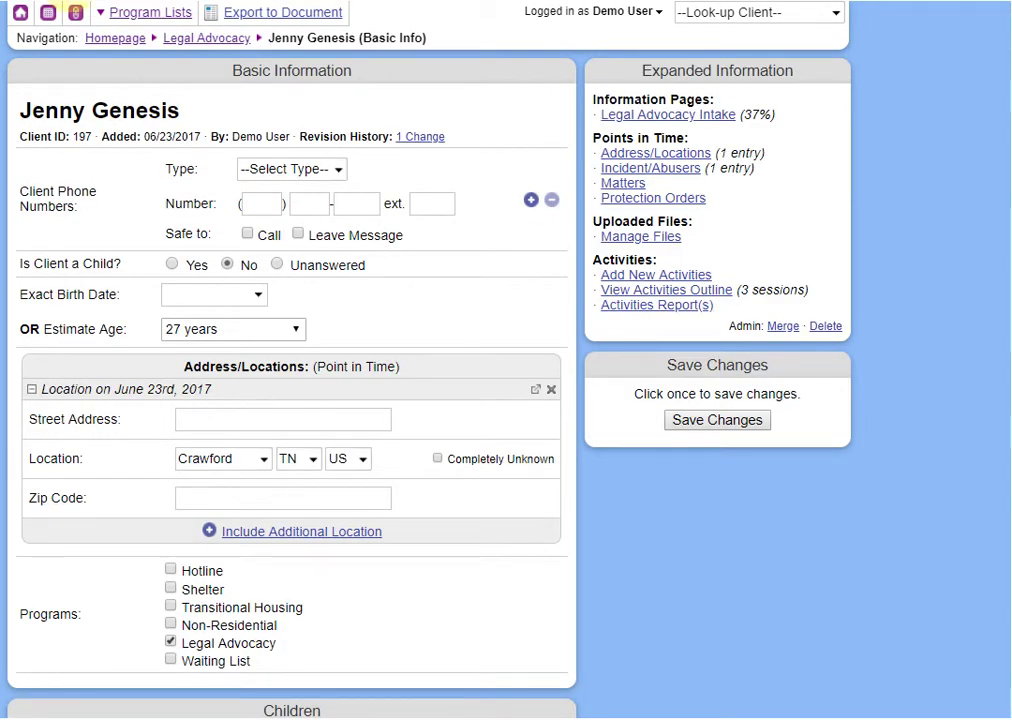
{"action": "key", "text": "F5"}
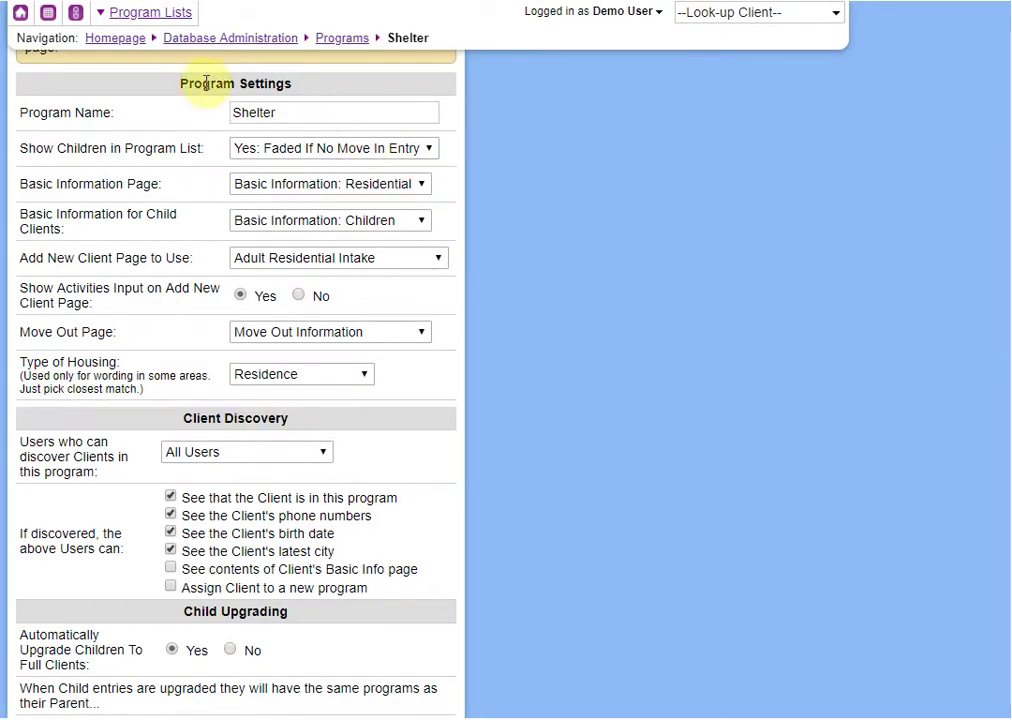
Step: Reopen the homepage in a separate browser tab and begin a new client entry for the Non-Residential program
{"action": "right_click", "coordinate": [128, 42]}
{"action": "left_click", "coordinate": [145, 56]}
{"action": "left_click", "coordinate": [268, 12]}
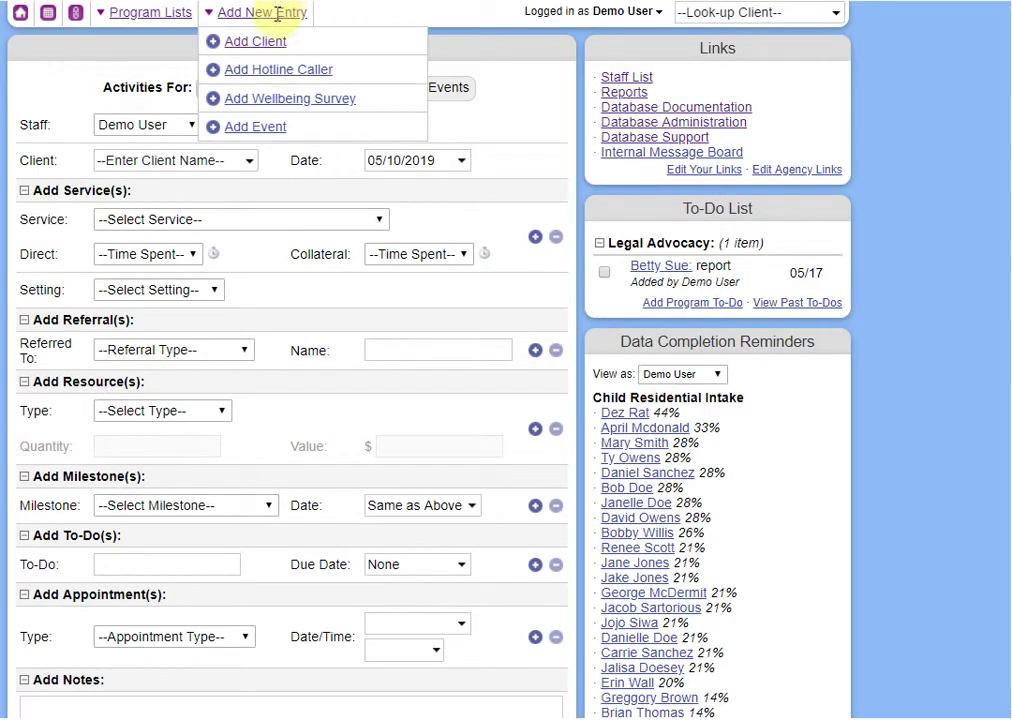
{"action": "left_click", "coordinate": [257, 41]}
{"action": "left_click", "coordinate": [210, 161]}
{"action": "left_click", "coordinate": [271, 213]}
Step: Enter the Legal Advocacy client's first and last name on the new client form to run the existing client check
{"action": "left_click", "coordinate": [226, 130]}
{"action": "type", "text": "Jenny"}
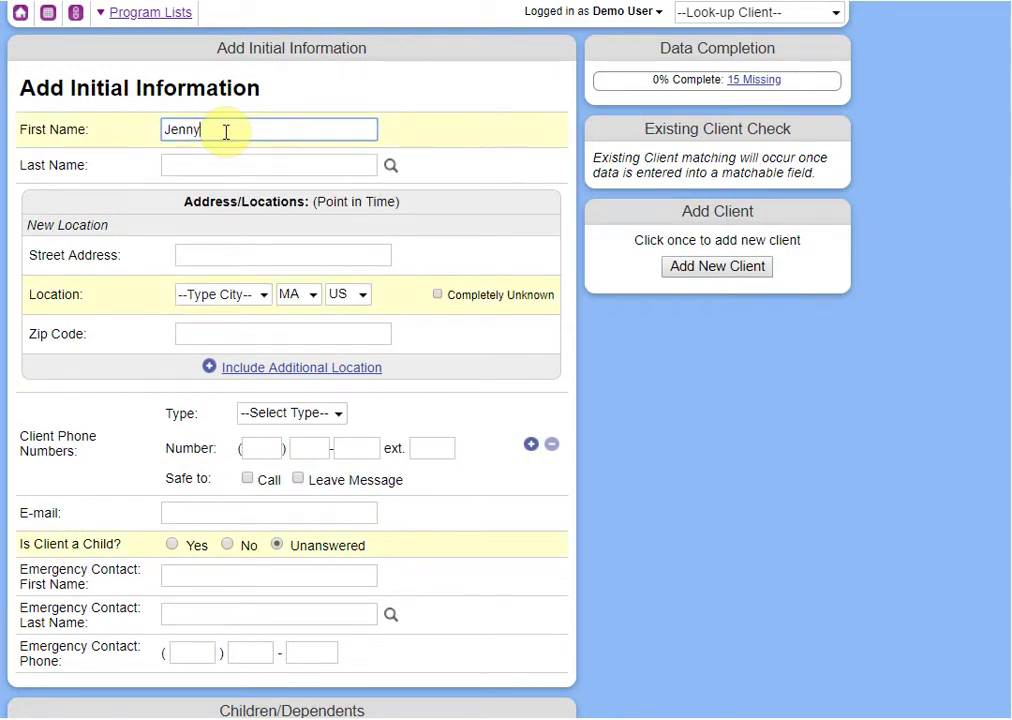
{"action": "key", "text": "Tab"}
{"action": "type", "text": "Geni"}
{"action": "key", "text": "BackSpace"}
{"action": "type", "text": "es"}
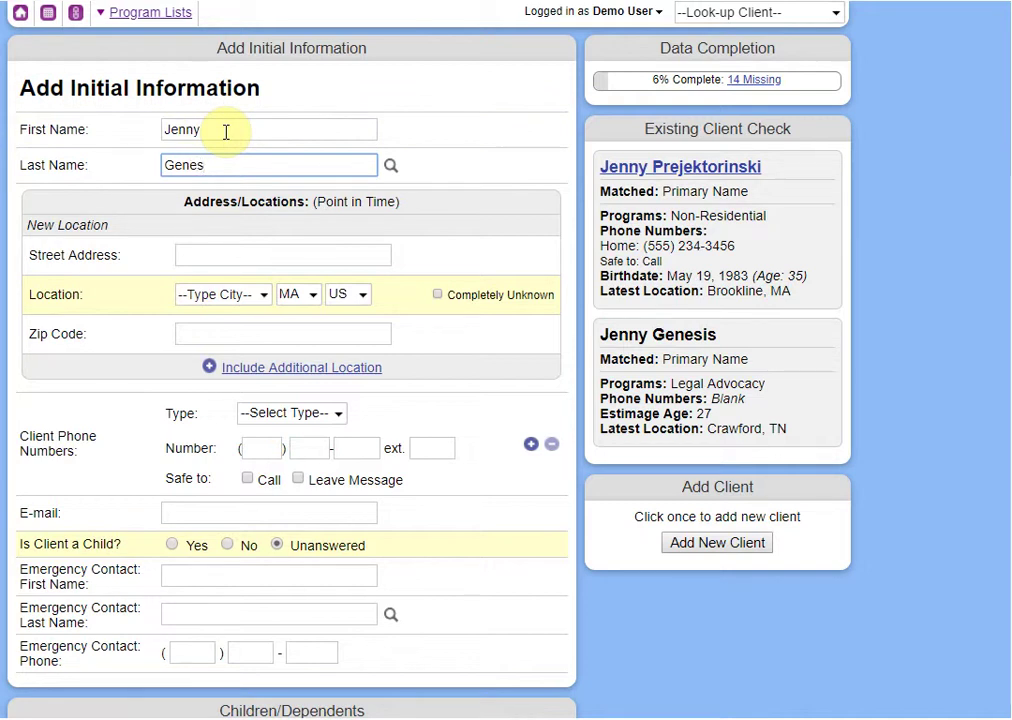
{"action": "type", "text": "es"}
{"action": "key", "text": "BackSpace"}
{"action": "key", "text": "BackSpace"}
{"action": "type", "text": "is"}
{"action": "key", "text": "Tab"}
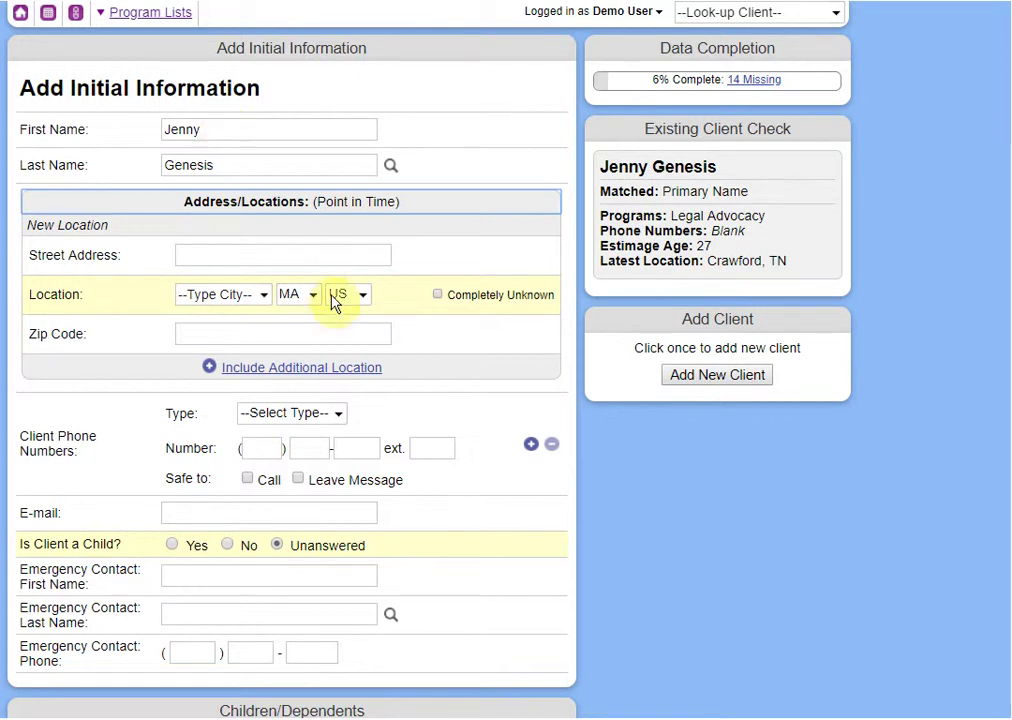
{"action": "left_click", "coordinate": [650, 472]}
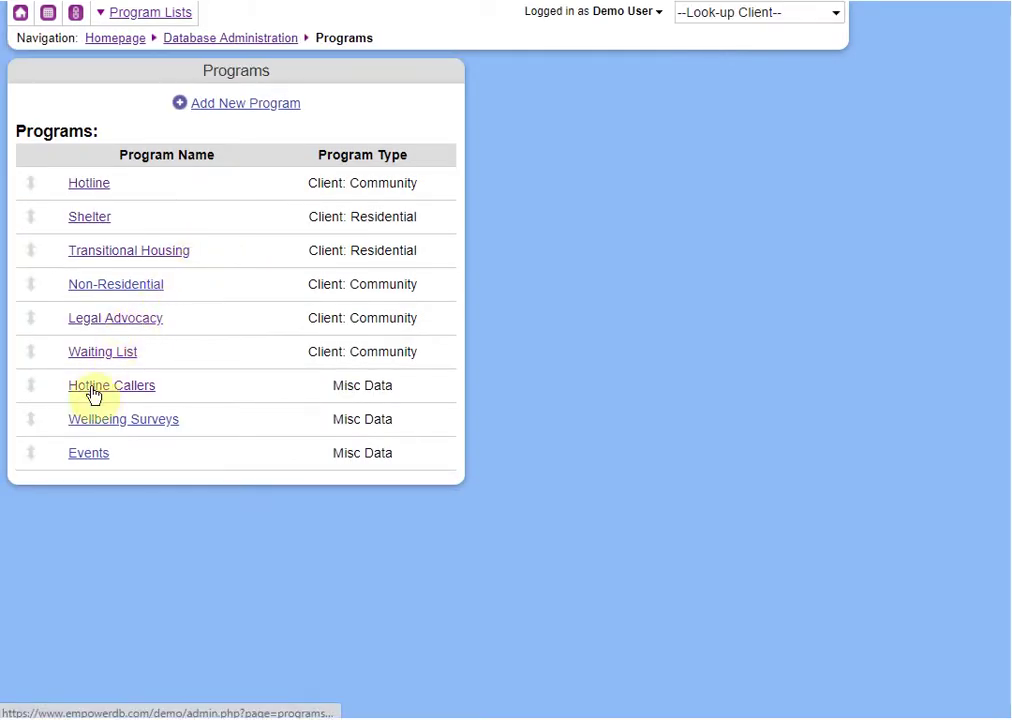
Step: In the Legal Advocacy program's settings, restrict client discovery to users with access to Legal Advocacy
{"action": "left_click", "coordinate": [116, 330]}
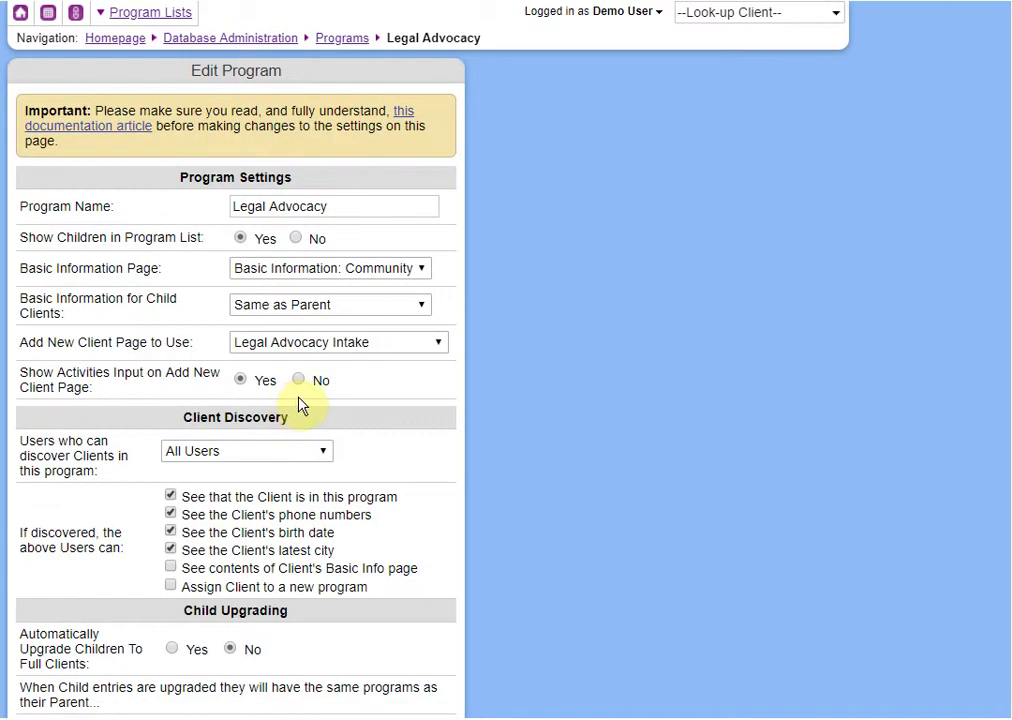
{"action": "scroll", "coordinate": [300, 400], "scroll_direction": "down", "scroll_amount": 1}
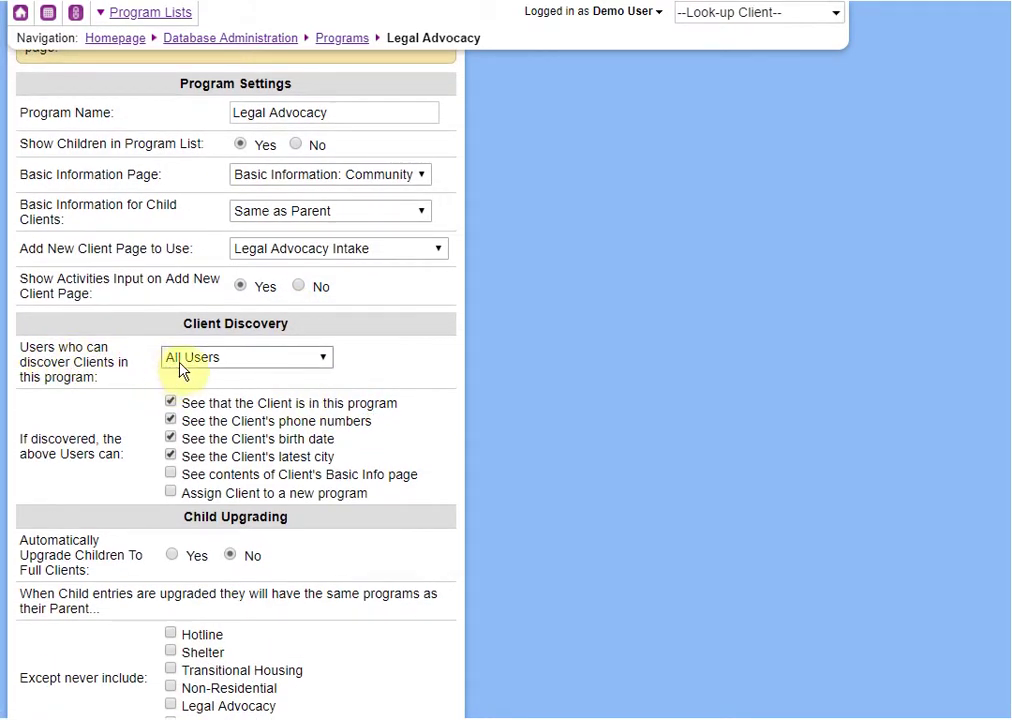
{"action": "left_click", "coordinate": [290, 368]}
{"action": "scroll", "coordinate": [255, 307], "scroll_direction": "down", "scroll_amount": 1}
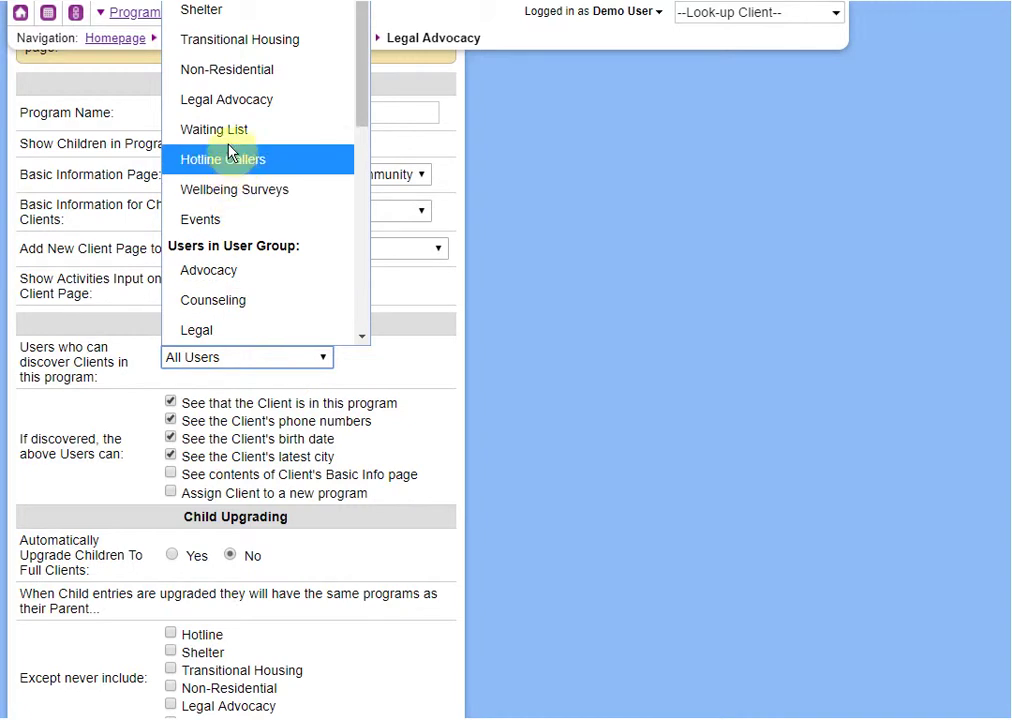
{"action": "left_click", "coordinate": [197, 110]}
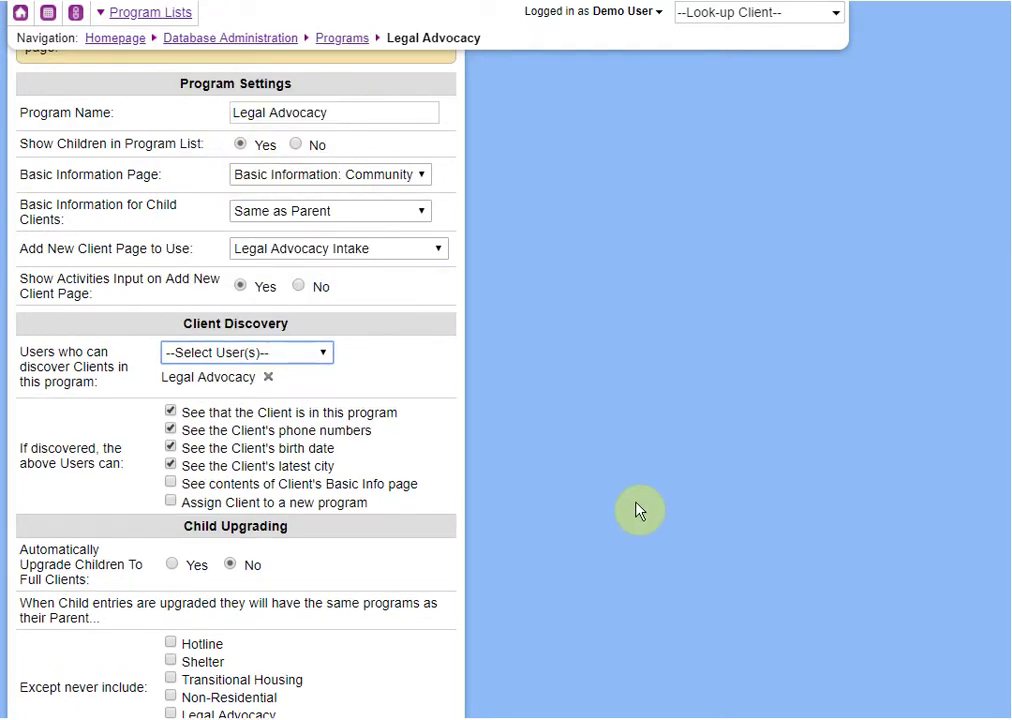
{"action": "scroll", "coordinate": [640, 511], "scroll_direction": "down", "scroll_amount": 1}
{"action": "scroll", "coordinate": [640, 511], "scroll_direction": "down", "scroll_amount": 2}
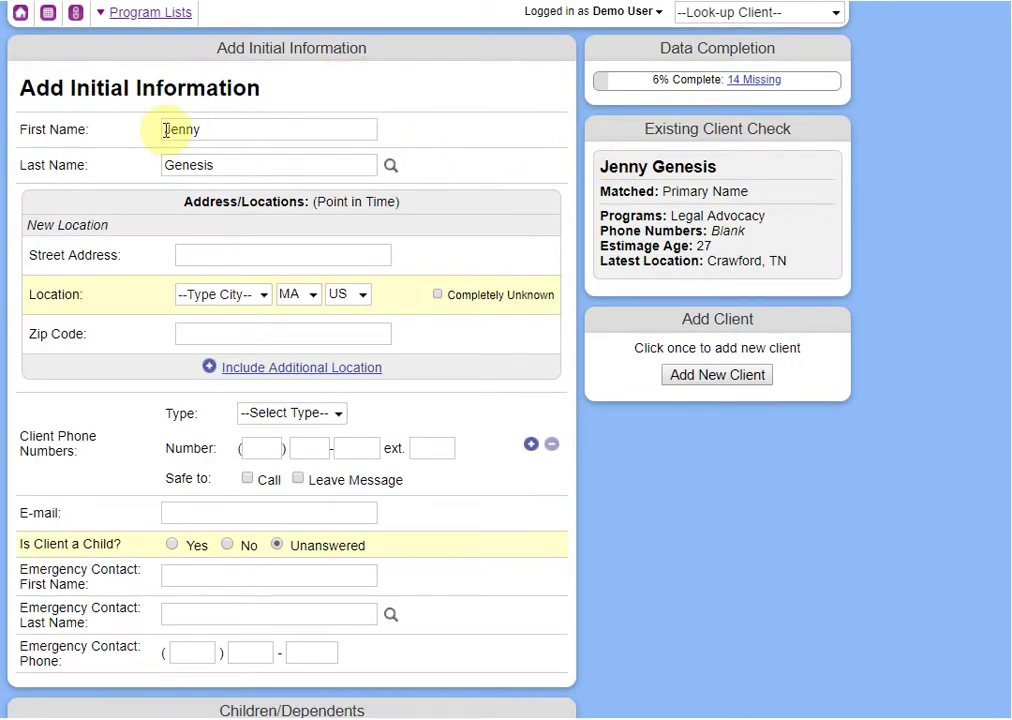
Step: Search for the Legal Advocacy client by name in the client look-up, and clear the search
{"action": "left_click", "coordinate": [755, 14]}
{"action": "type", "text": "jenny gen"}
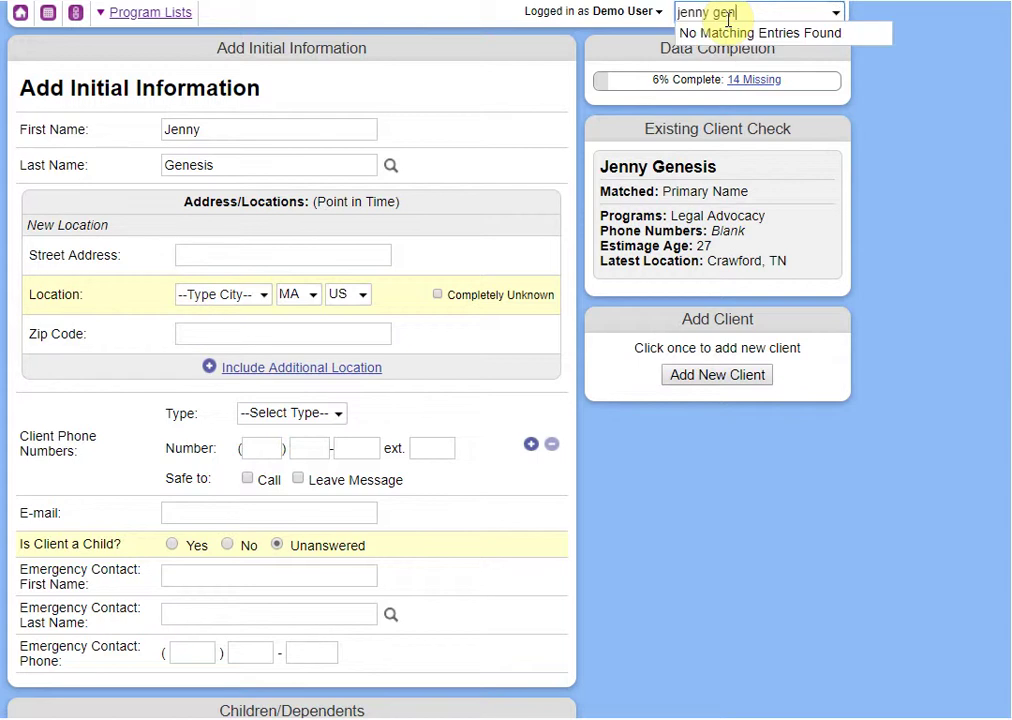
{"action": "key", "text": "BackSpace"}
{"action": "key", "text": "BackSpace"}
{"action": "key", "text": "BackSpace"}
{"action": "key", "text": "BackSpace"}
{"action": "key", "text": "BackSpace"}
{"action": "key", "text": "BackSpace"}
{"action": "key", "text": "BackSpace"}
{"action": "key", "text": "BackSpace"}
{"action": "key", "text": "BackSpace"}
{"action": "left_click", "coordinate": [781, 426]}
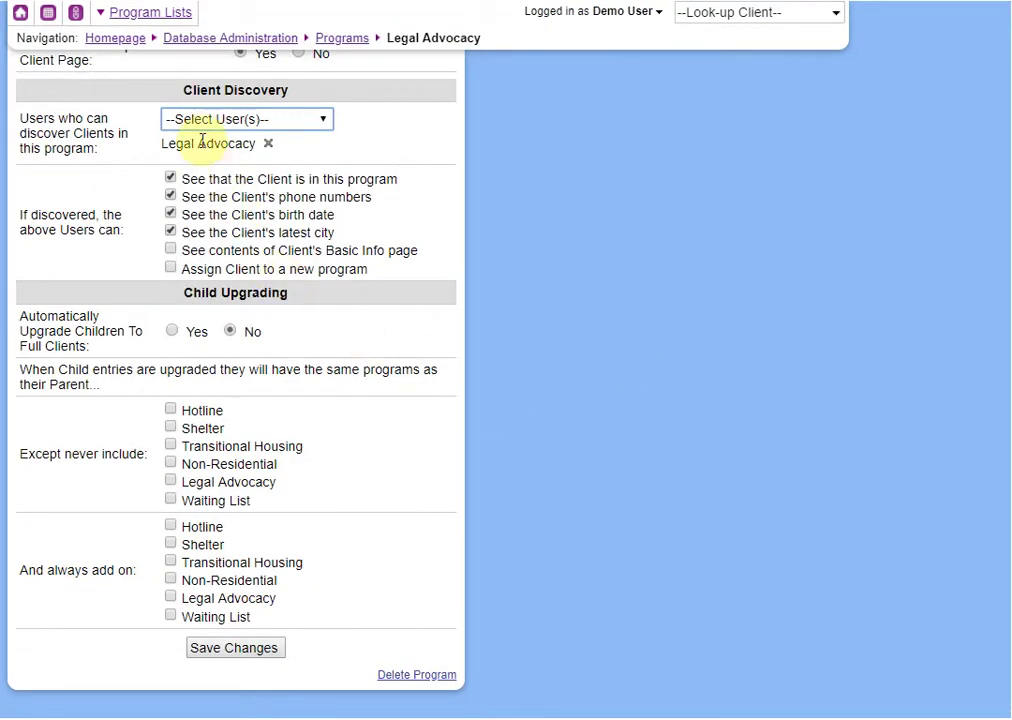
Step: Save the Legal Advocacy program's restricted client discovery setting
{"action": "scroll", "coordinate": [240, 180], "scroll_direction": "up", "scroll_amount": 1}
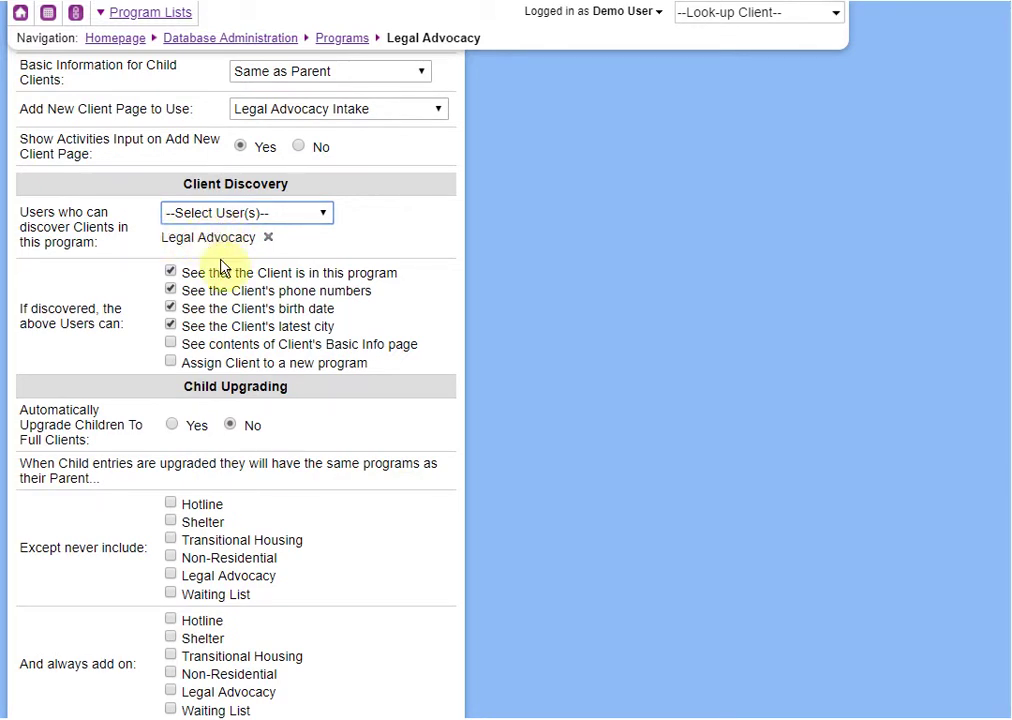
{"action": "scroll", "coordinate": [226, 260], "scroll_direction": "down", "scroll_amount": 1}
{"action": "left_click", "coordinate": [233, 648]}
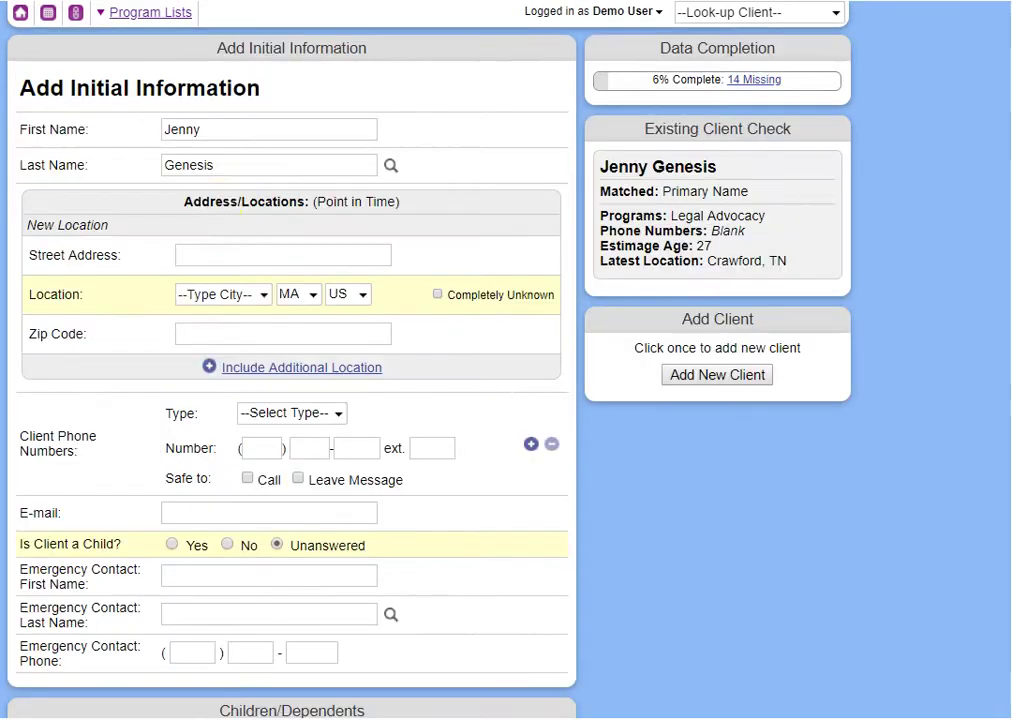
Step: Rerun the existing client check on the new client form using the last name already entered
{"action": "left_click", "coordinate": [245, 167]}
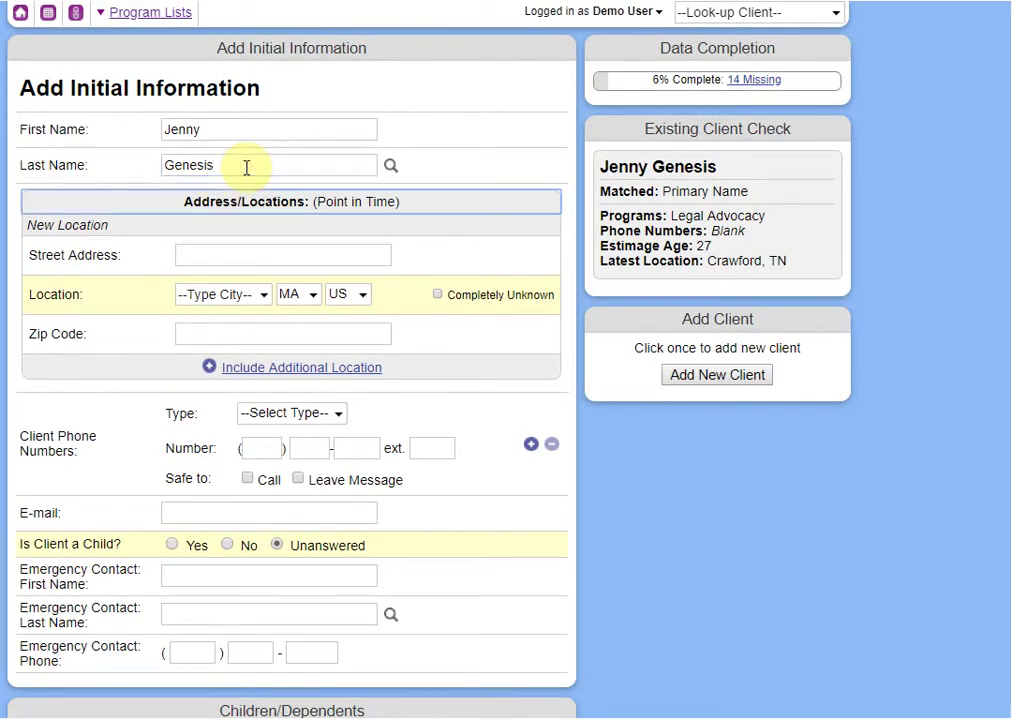
{"action": "key", "text": "Tab"}
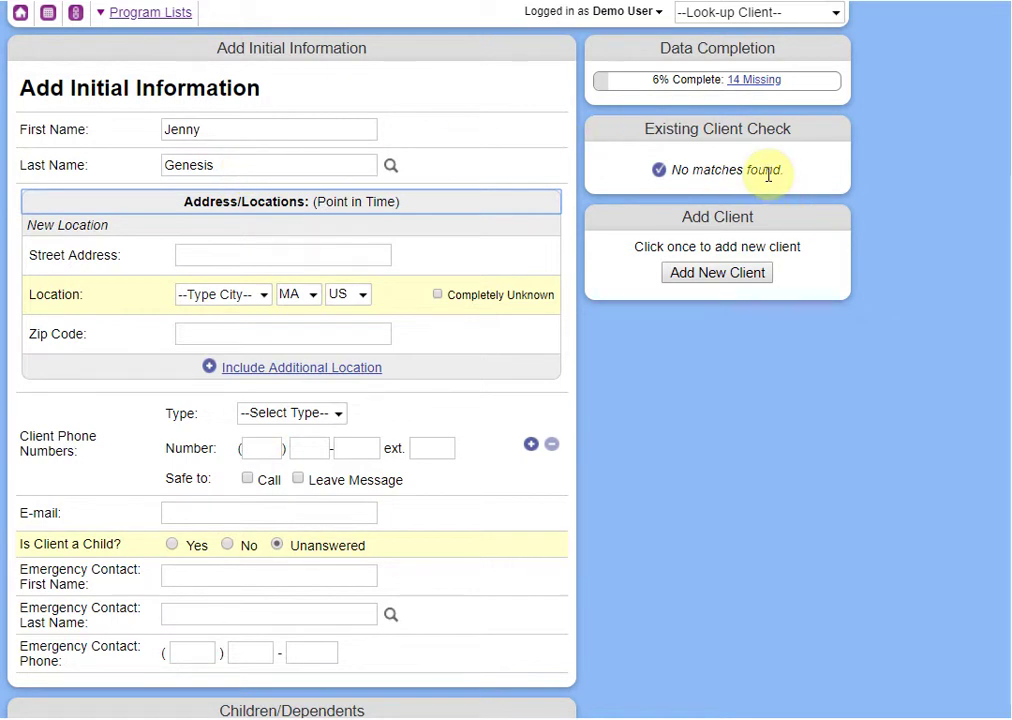
{"action": "left_click", "coordinate": [888, 220]}
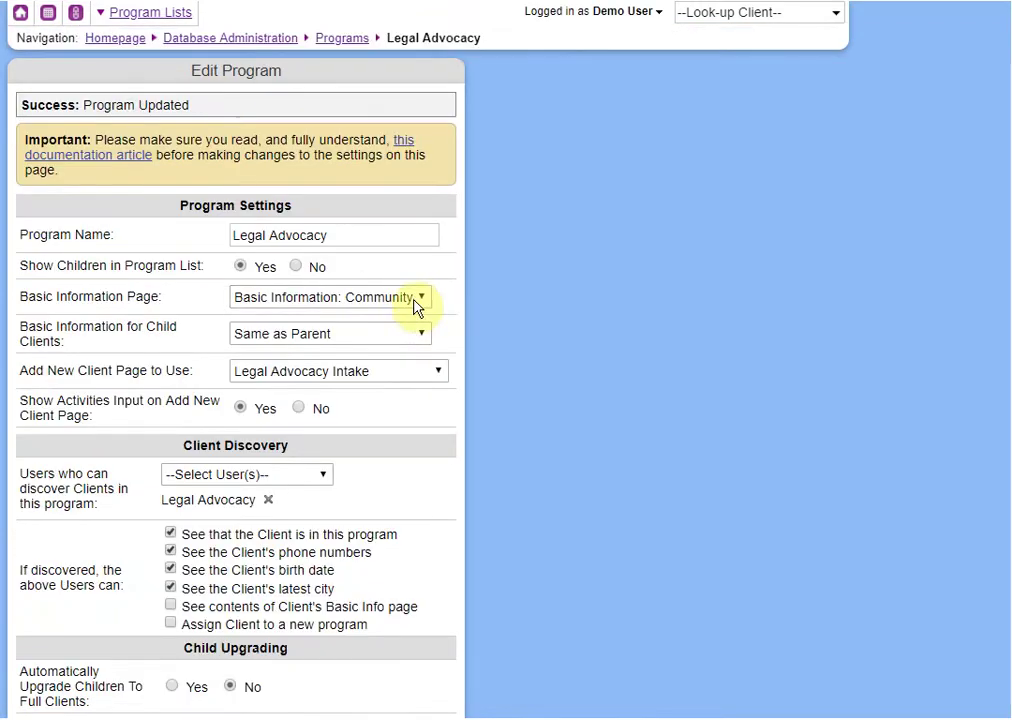
Step: Set the users who can discover Legal Advocacy clients back to All Users and save the program
{"action": "scroll", "coordinate": [337, 472], "scroll_direction": "down", "scroll_amount": 1}
{"action": "left_click", "coordinate": [264, 384]}
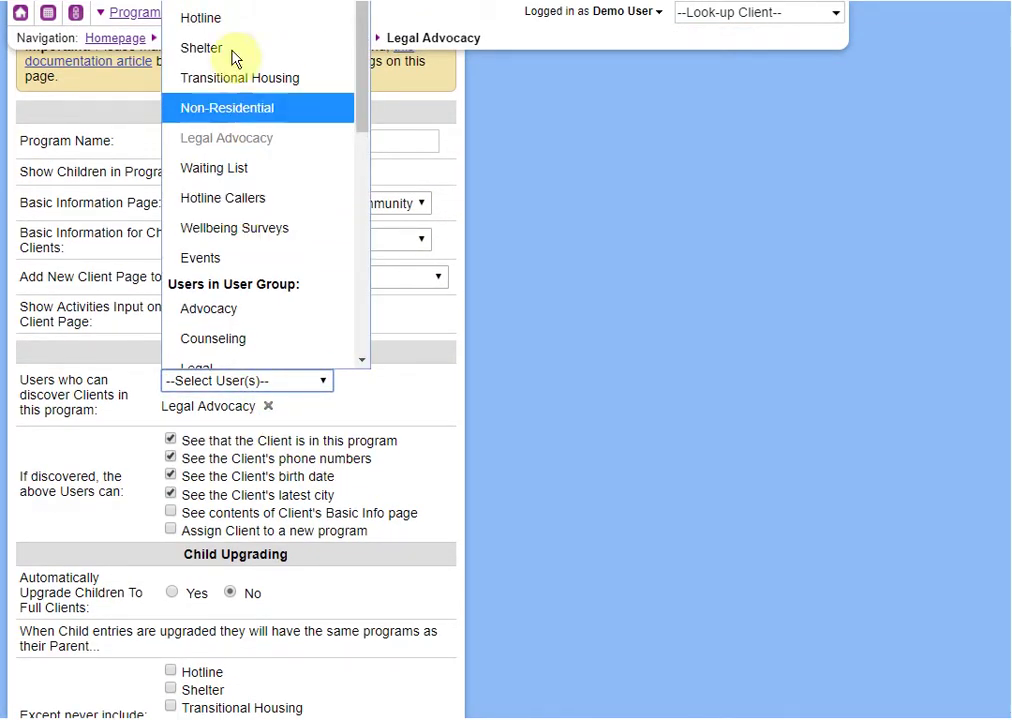
{"action": "left_click", "coordinate": [205, 2]}
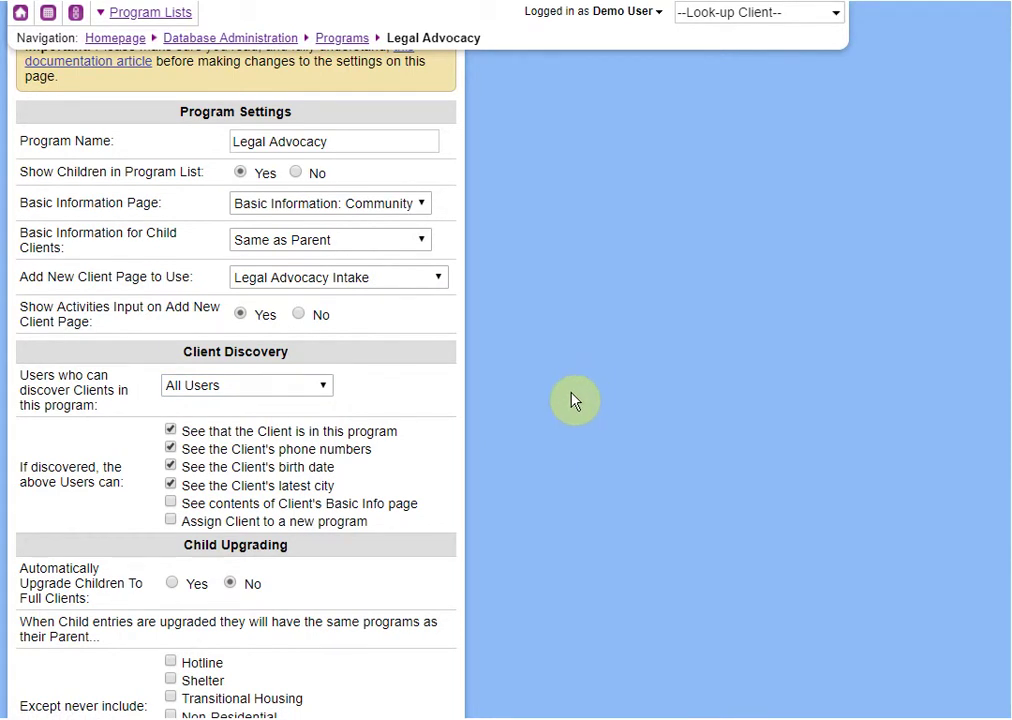
{"action": "scroll", "coordinate": [573, 400], "scroll_direction": "down", "scroll_amount": 3}
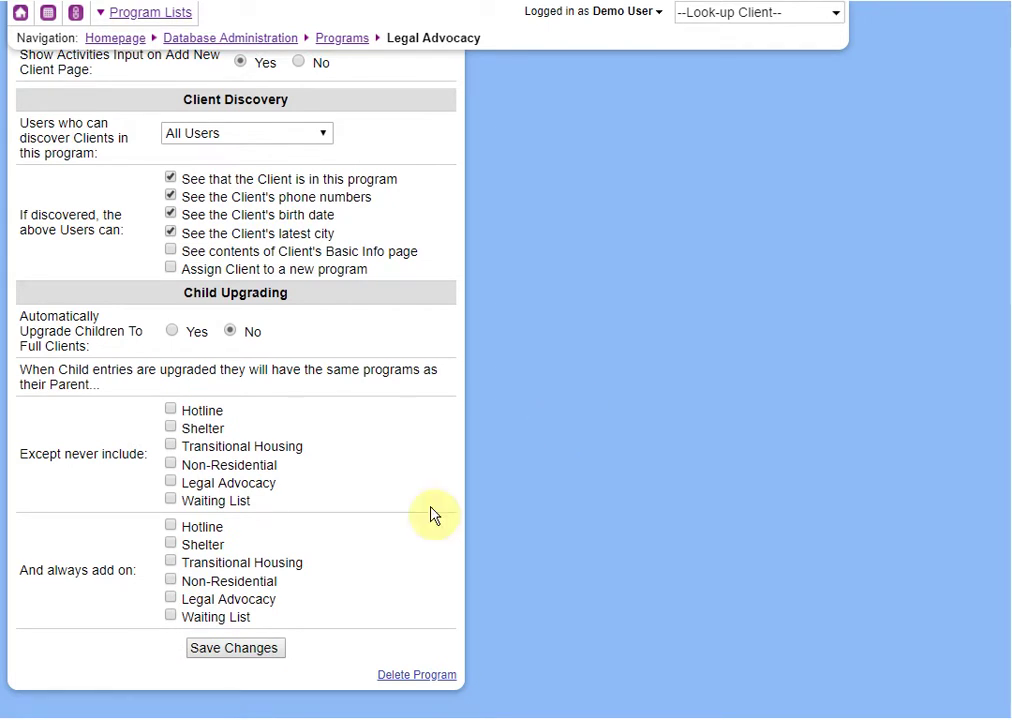
{"action": "left_click", "coordinate": [278, 650]}
{"action": "scroll", "coordinate": [625, 408], "scroll_direction": "down", "scroll_amount": 2}
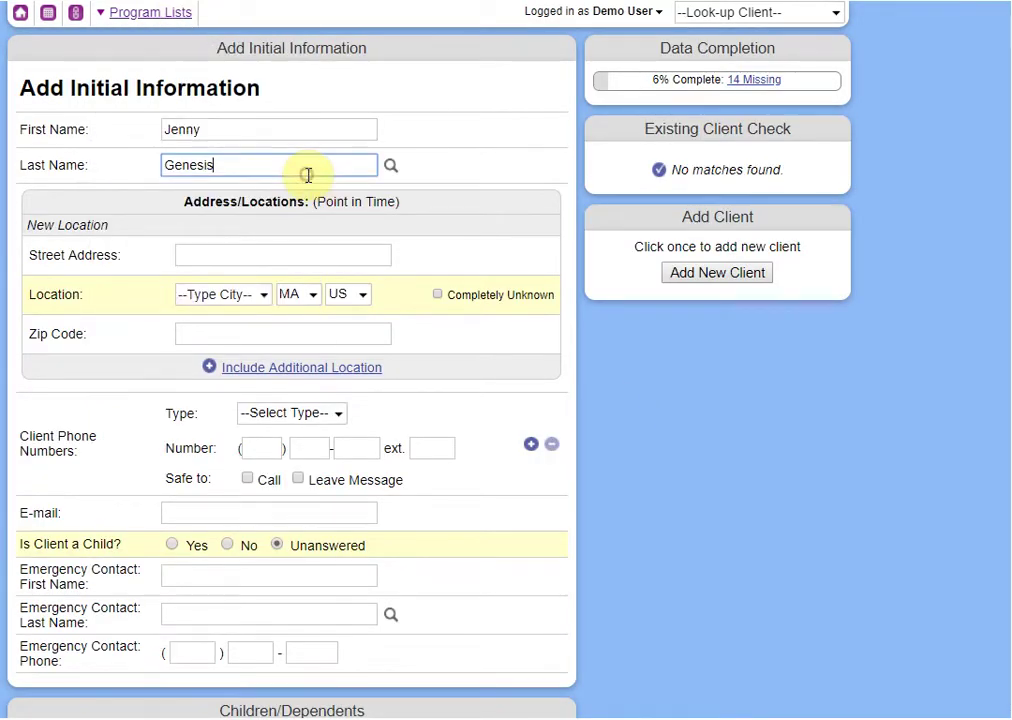
Step: Run the existing client check again from the last name and examine the programs of the matching client
{"action": "key", "text": "Tab"}
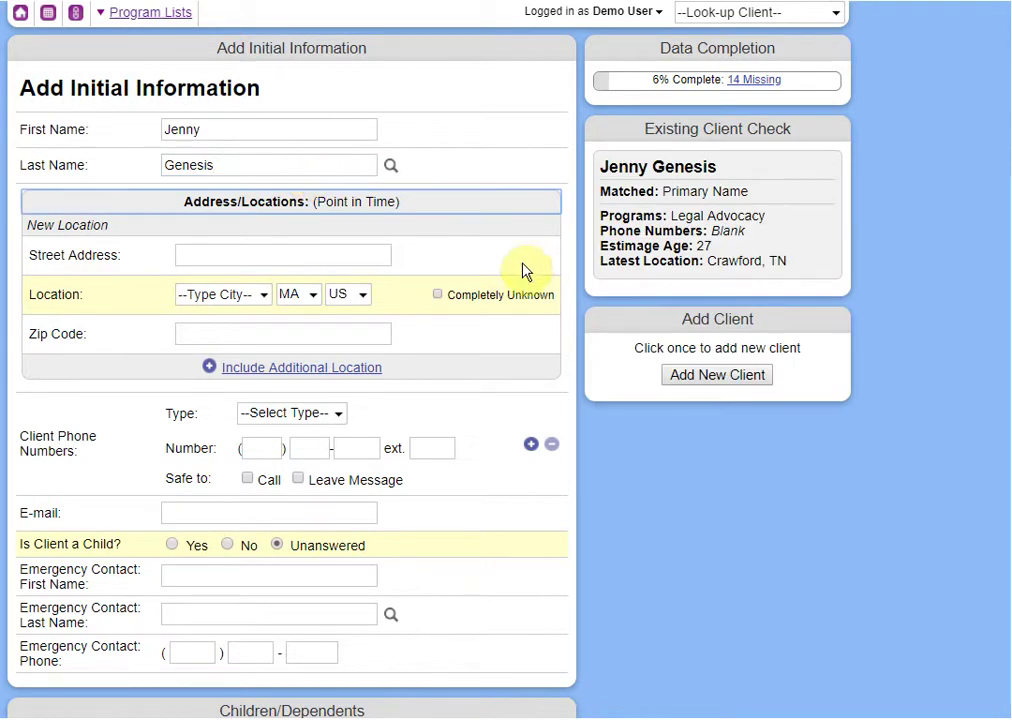
{"action": "left_click_drag", "start_coordinate": [672, 216], "coordinate": [757, 217]}
{"action": "left_click", "coordinate": [953, 276]}
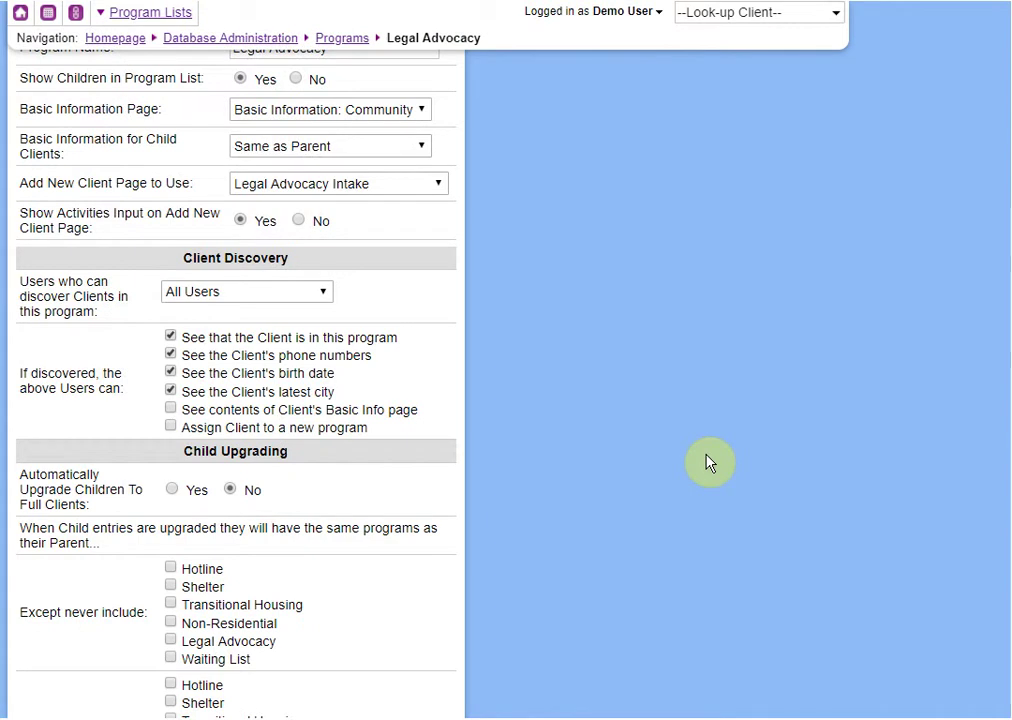
Step: Disable "See that the Client is in this program" for users who discover Legal Advocacy clients and save the program changes
{"action": "left_click", "coordinate": [211, 340]}
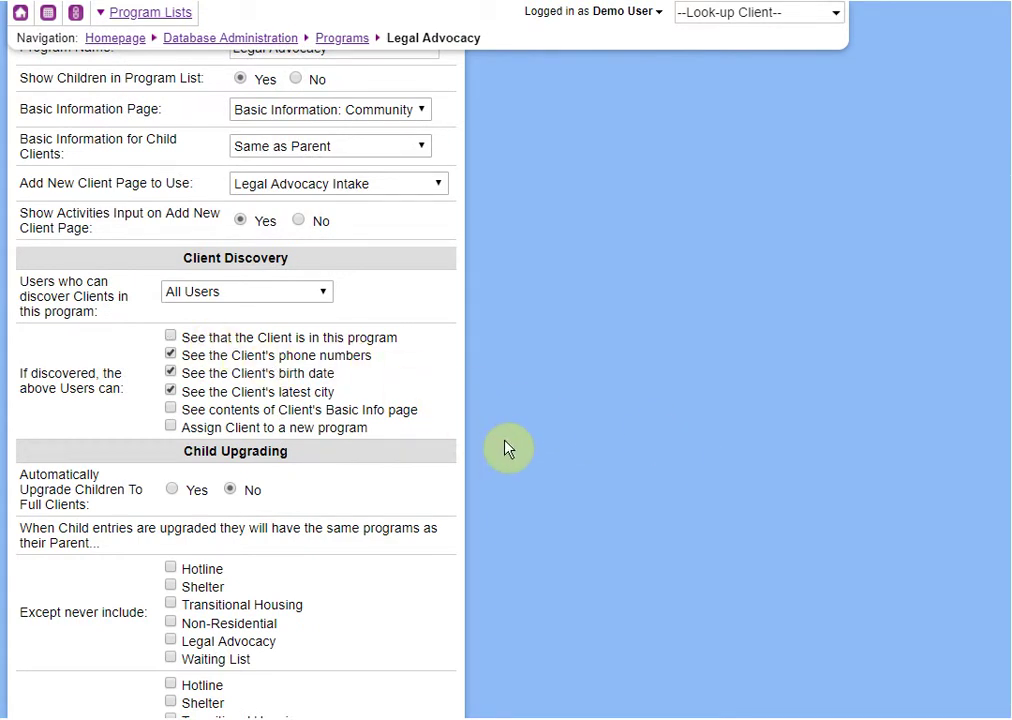
{"action": "scroll", "coordinate": [507, 445], "scroll_direction": "up", "scroll_amount": 1}
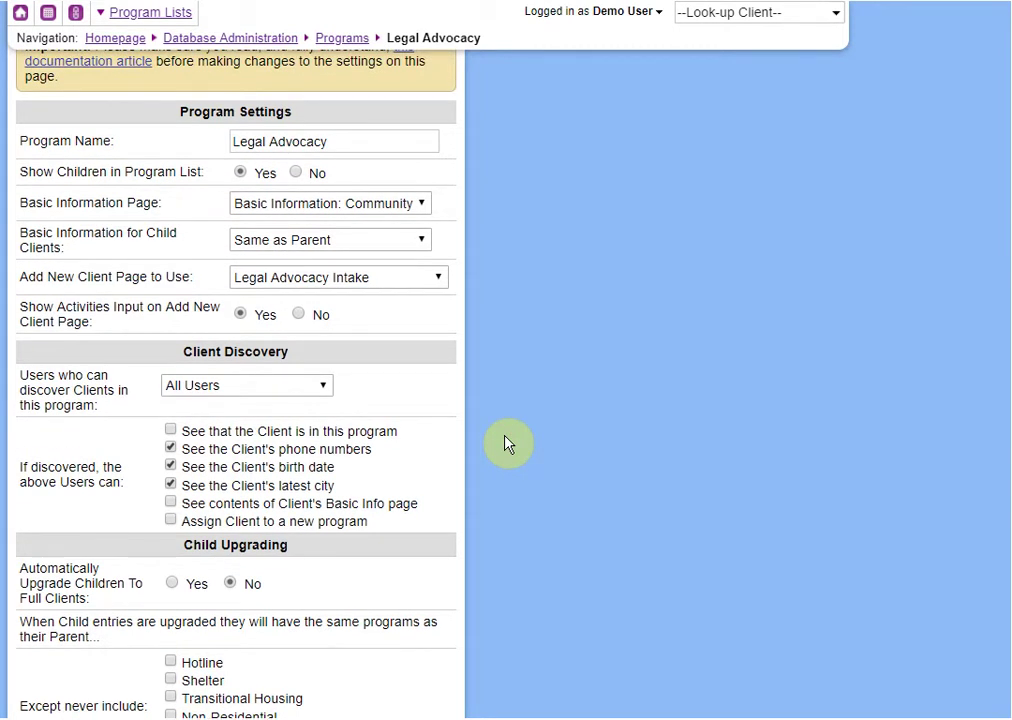
{"action": "left_click", "coordinate": [170, 447]}
{"action": "scroll", "coordinate": [474, 463], "scroll_direction": "down", "scroll_amount": 2}
{"action": "scroll", "coordinate": [357, 469], "scroll_direction": "down", "scroll_amount": 1}
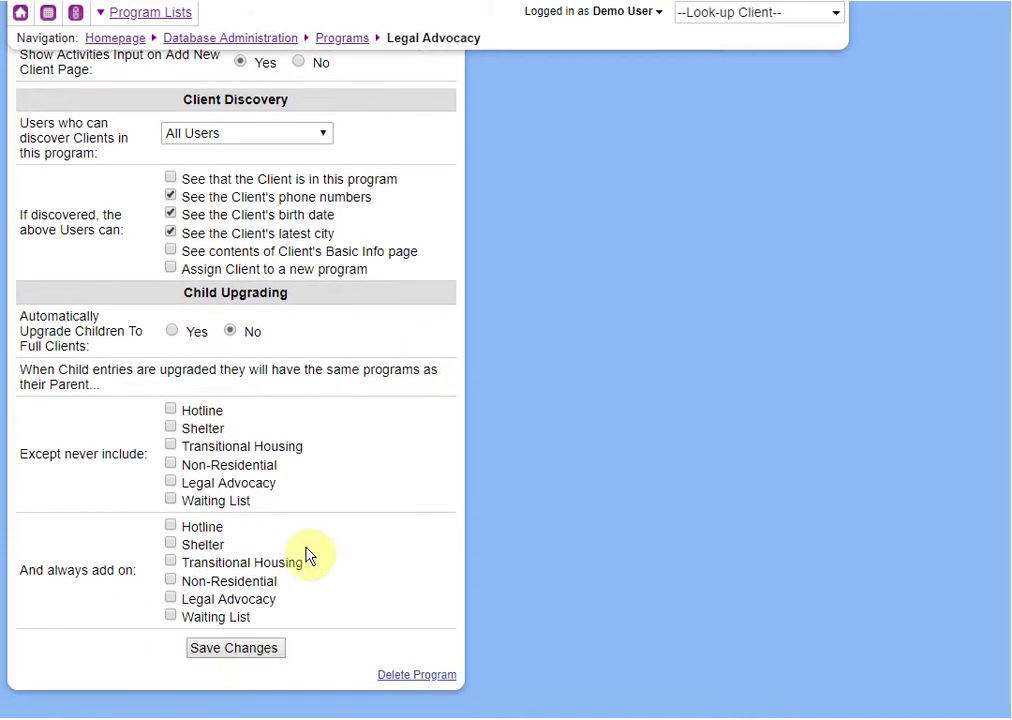
{"action": "left_click", "coordinate": [242, 648]}
Step: Rerun the existing client check on the new client form and examine which details of the matching client are shown
{"action": "left_click", "coordinate": [242, 160]}
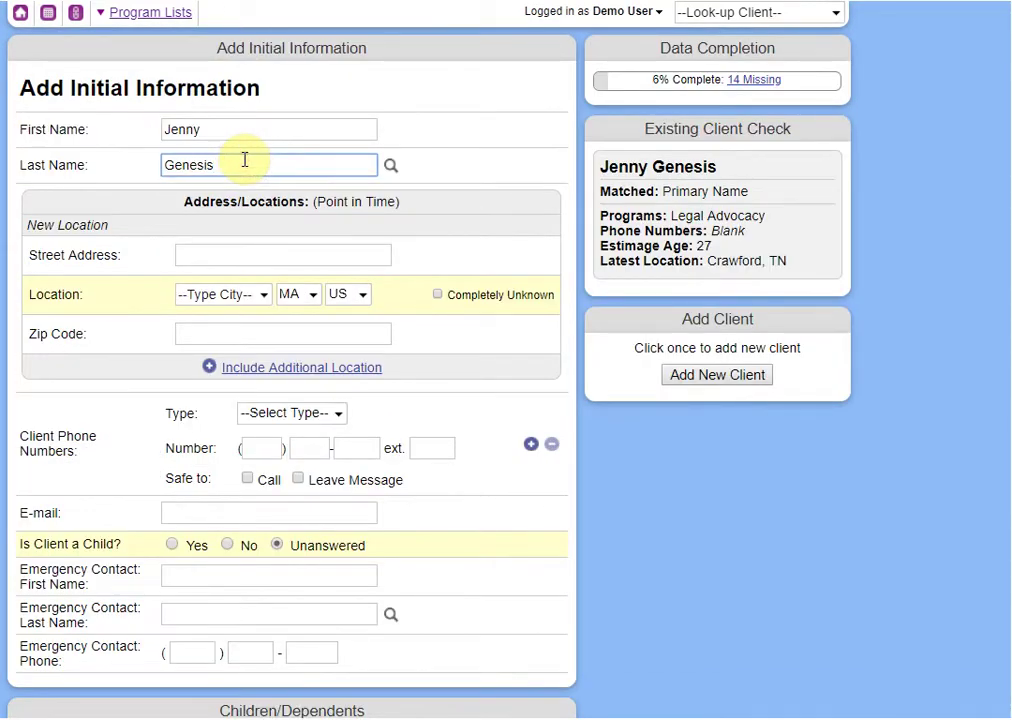
{"action": "key", "text": "Tab"}
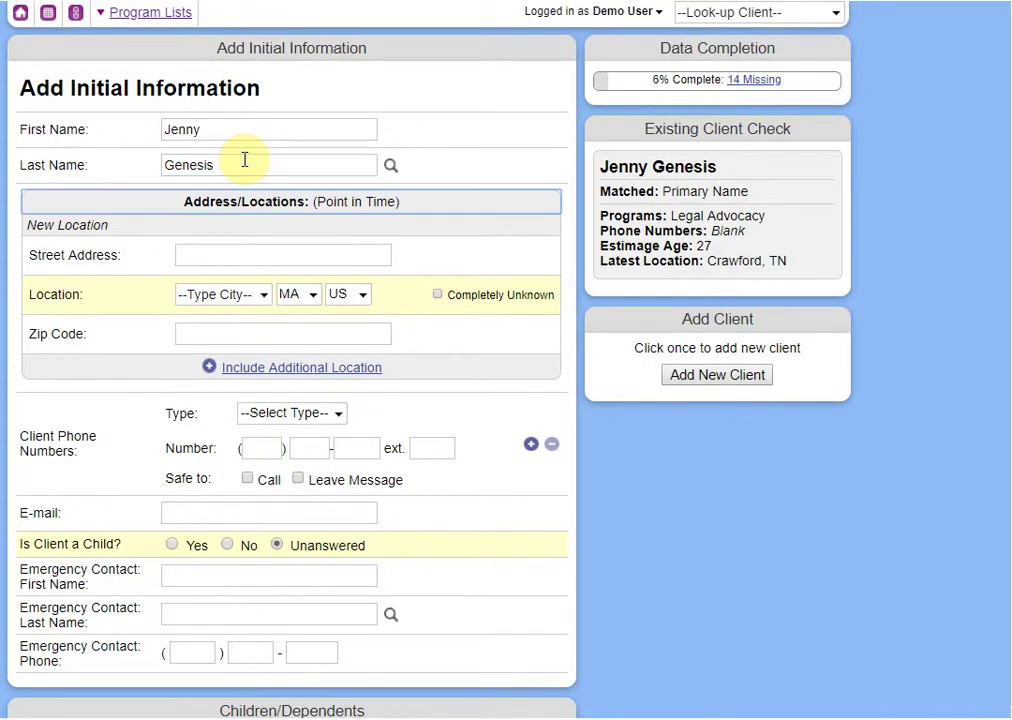
{"action": "left_click", "coordinate": [716, 506]}
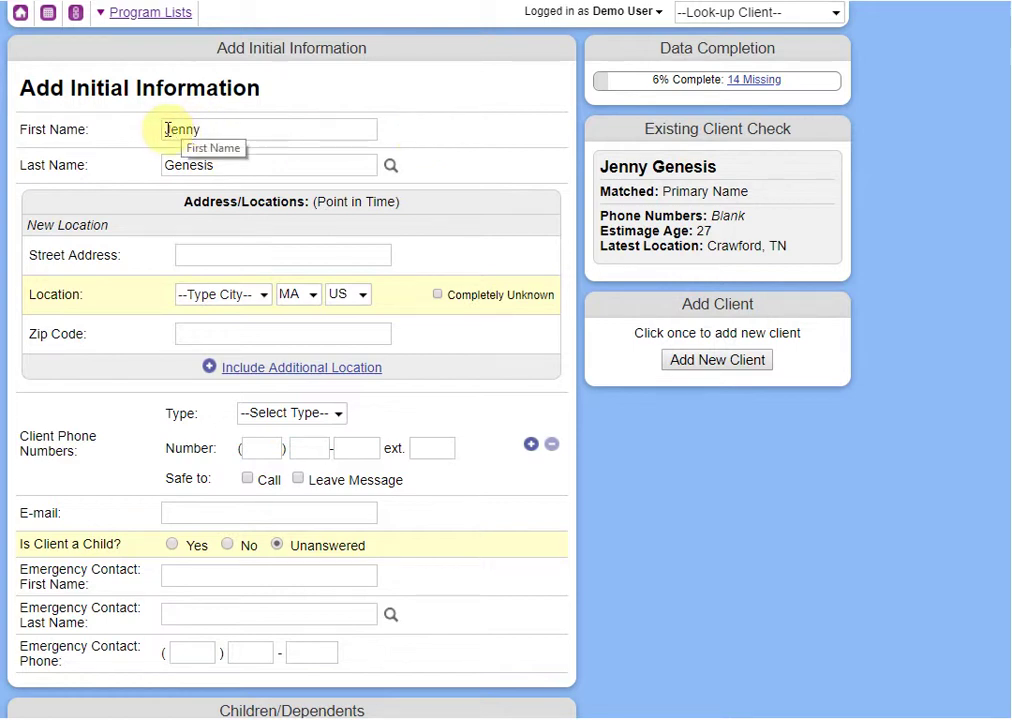
Step: Clear the last name on the new client form, keeping the first name as entered
{"action": "left_click", "coordinate": [236, 131]}
{"action": "double_click", "coordinate": [228, 137]}
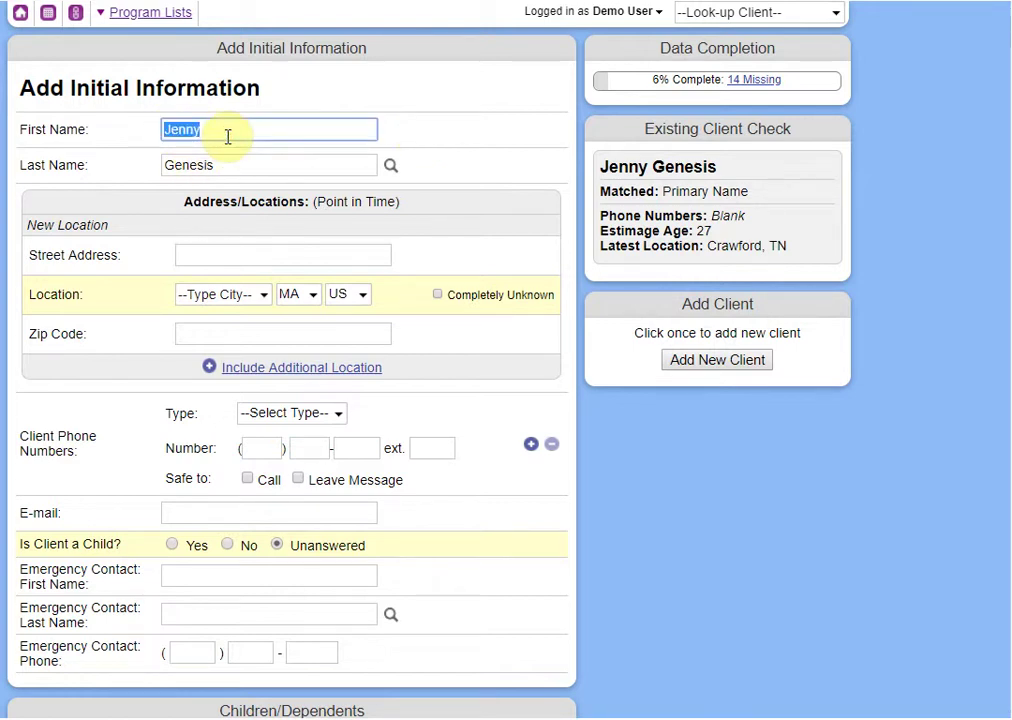
{"action": "left_click", "coordinate": [228, 137]}
{"action": "left_click", "coordinate": [265, 166]}
{"action": "key", "text": "BackSpace"}
{"action": "key", "text": "BackSpace"}
{"action": "key", "text": "BackSpace"}
{"action": "key", "text": "BackSpace"}
{"action": "key", "text": "BackSpace"}
{"action": "key", "text": "BackSpace"}
{"action": "key", "text": "BackSpace"}
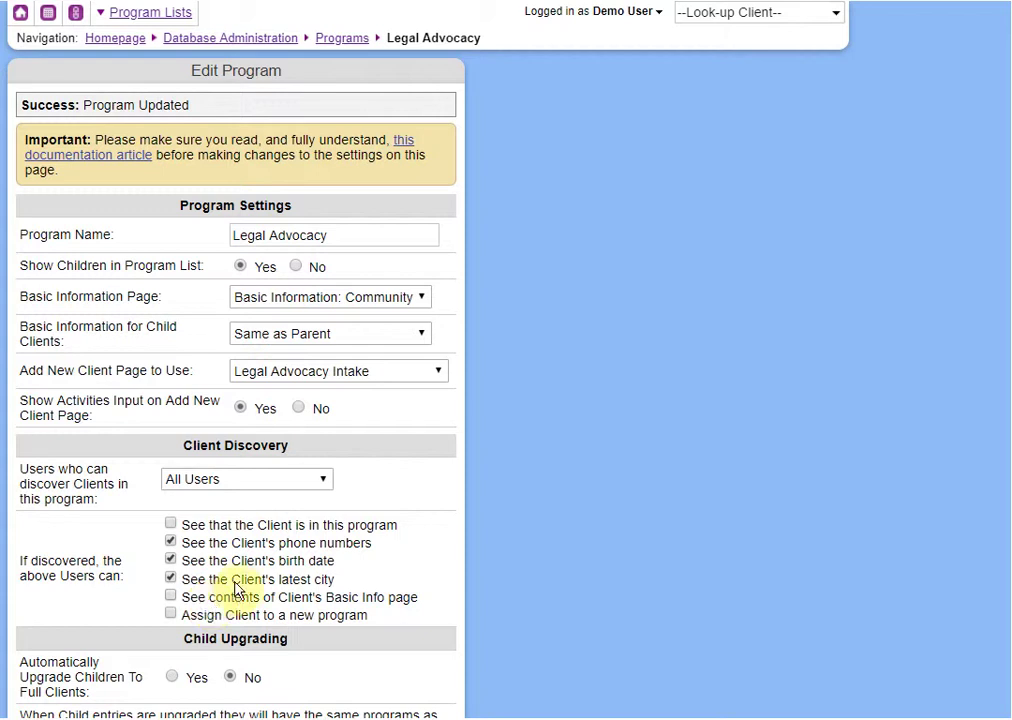
Step: Re-enable "See that the Client is in this program" for discovered Legal Advocacy clients and save the program
{"action": "left_click", "coordinate": [205, 526]}
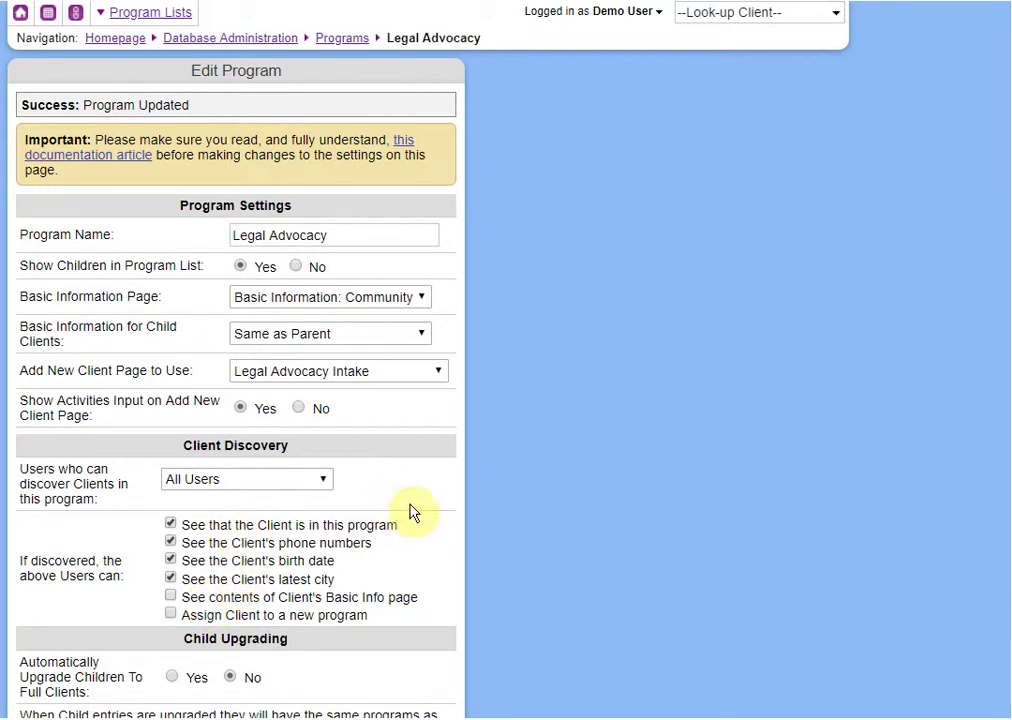
{"action": "scroll", "coordinate": [477, 511], "scroll_direction": "down", "scroll_amount": 3}
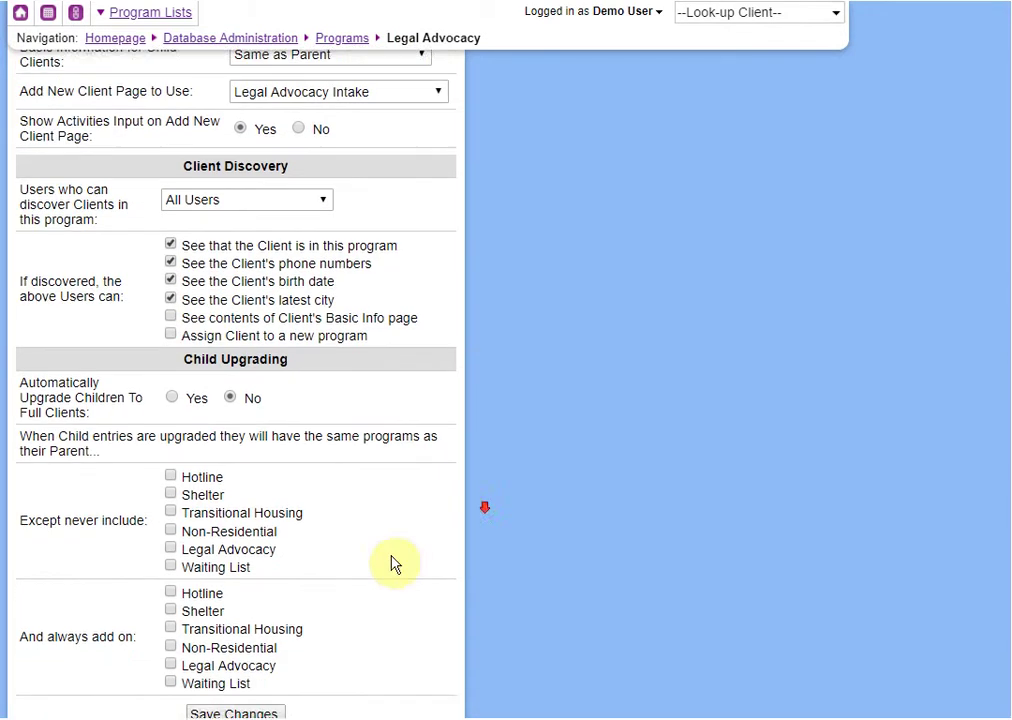
{"action": "left_click", "coordinate": [264, 709]}
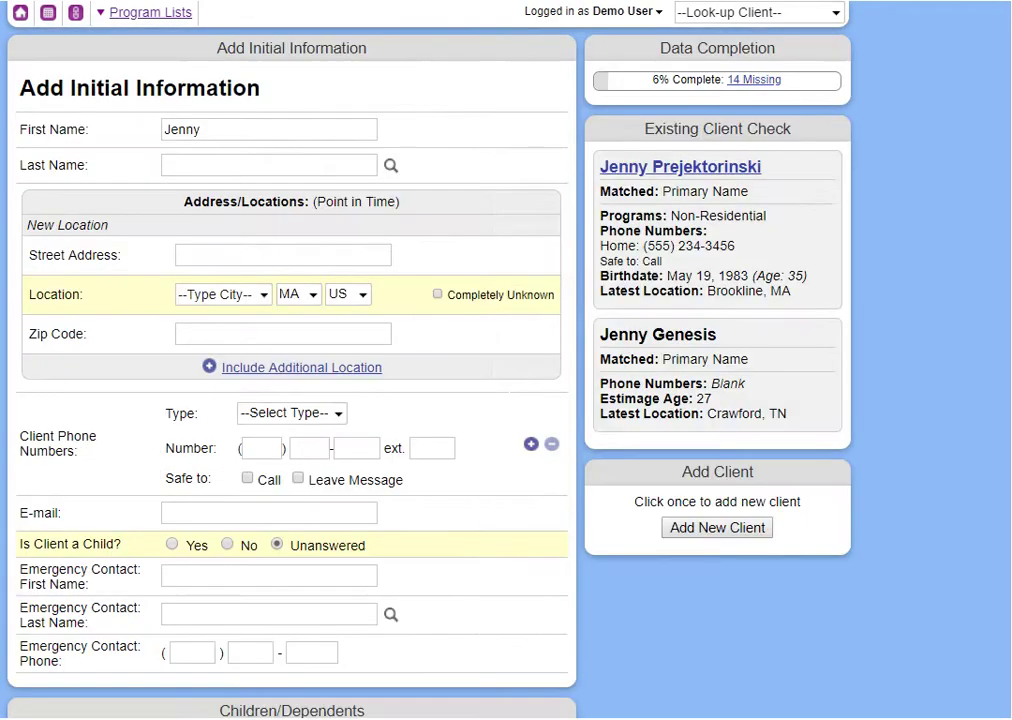
Step: Enter a misspelled version of the client's last name and run the existing client check to examine the match
{"action": "left_click", "coordinate": [221, 164]}
{"action": "type", "text": "Genises"}
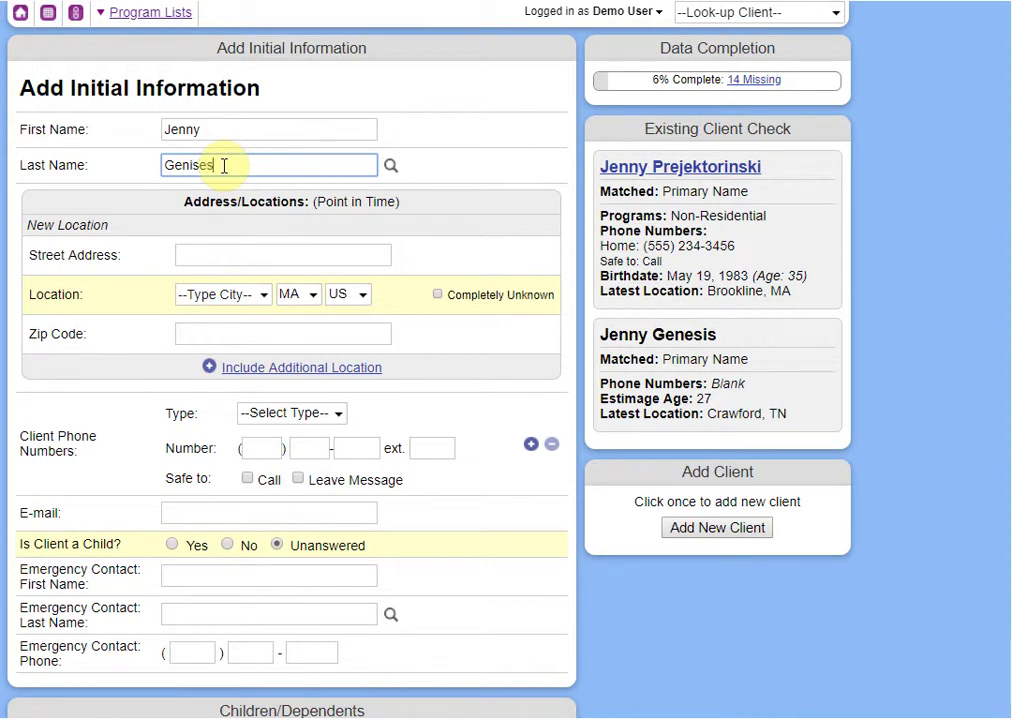
{"action": "key", "text": "Tab"}
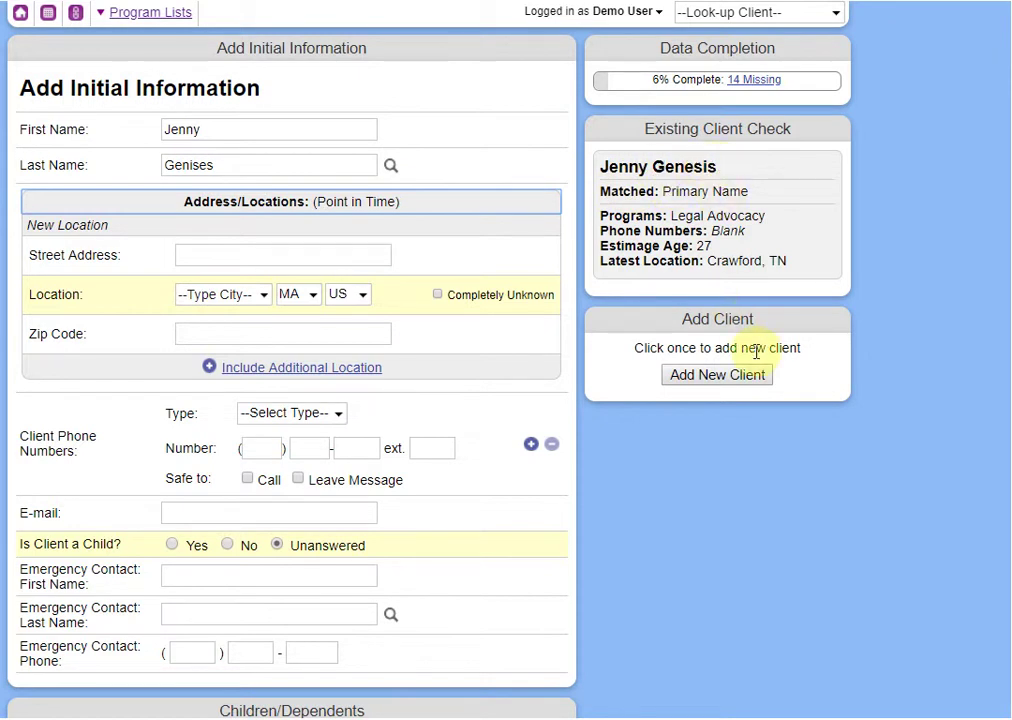
{"action": "left_click", "coordinate": [784, 492]}
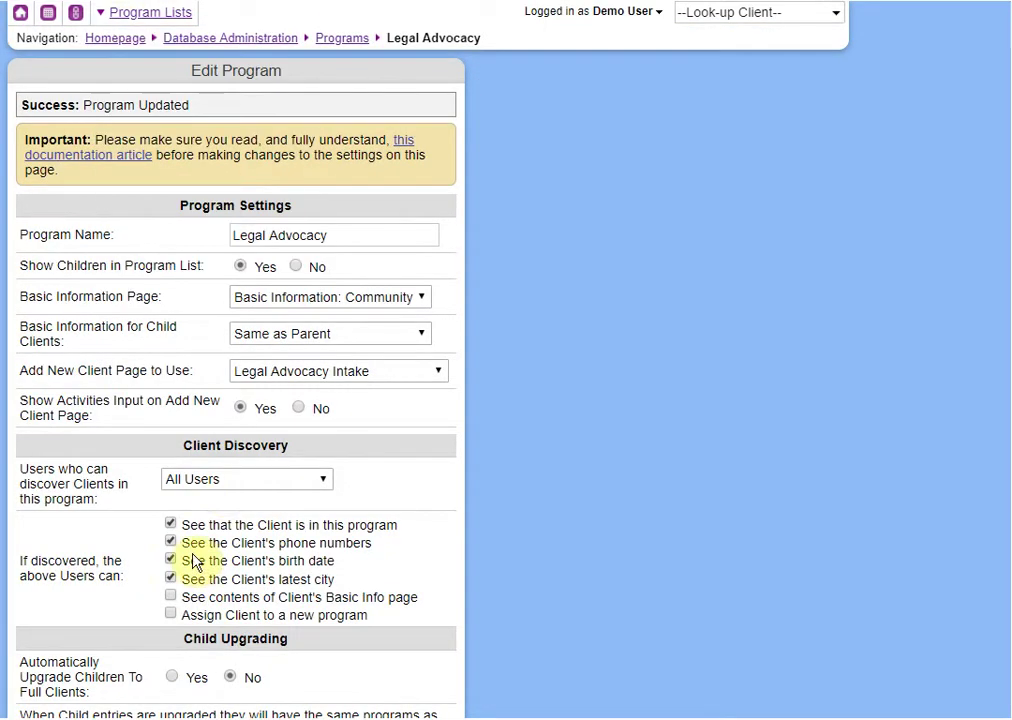
Step: Disable "See that the Client is in this program" and restrict client discovery to users in the Legal Advocacy program
{"action": "left_click", "coordinate": [206, 526]}
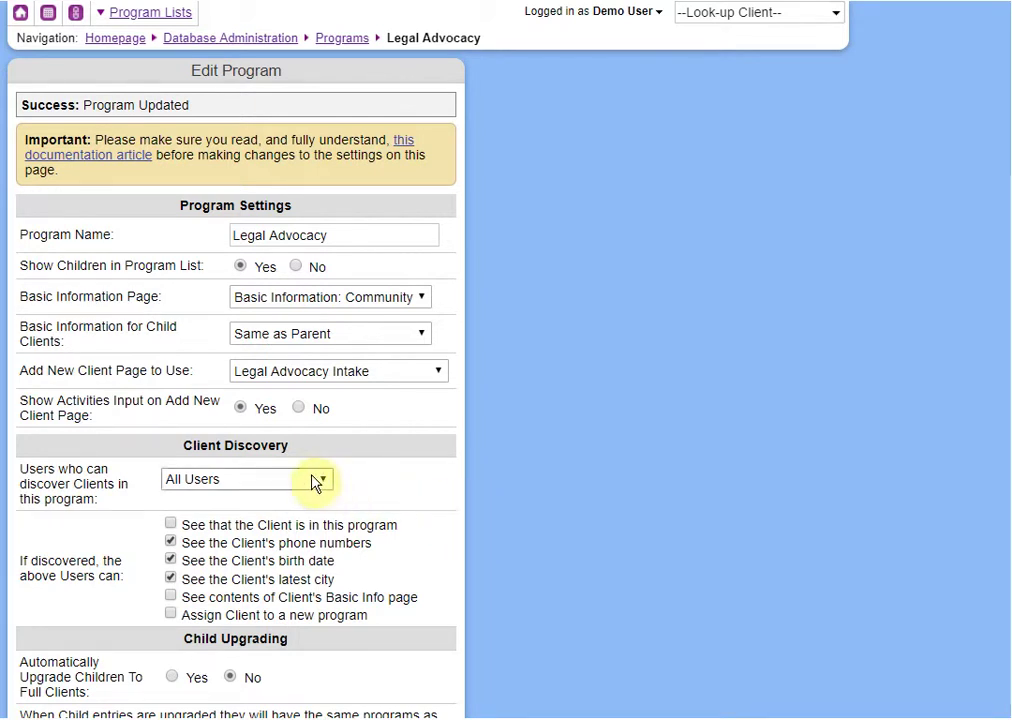
{"action": "scroll", "coordinate": [388, 492], "scroll_direction": "down", "scroll_amount": 1}
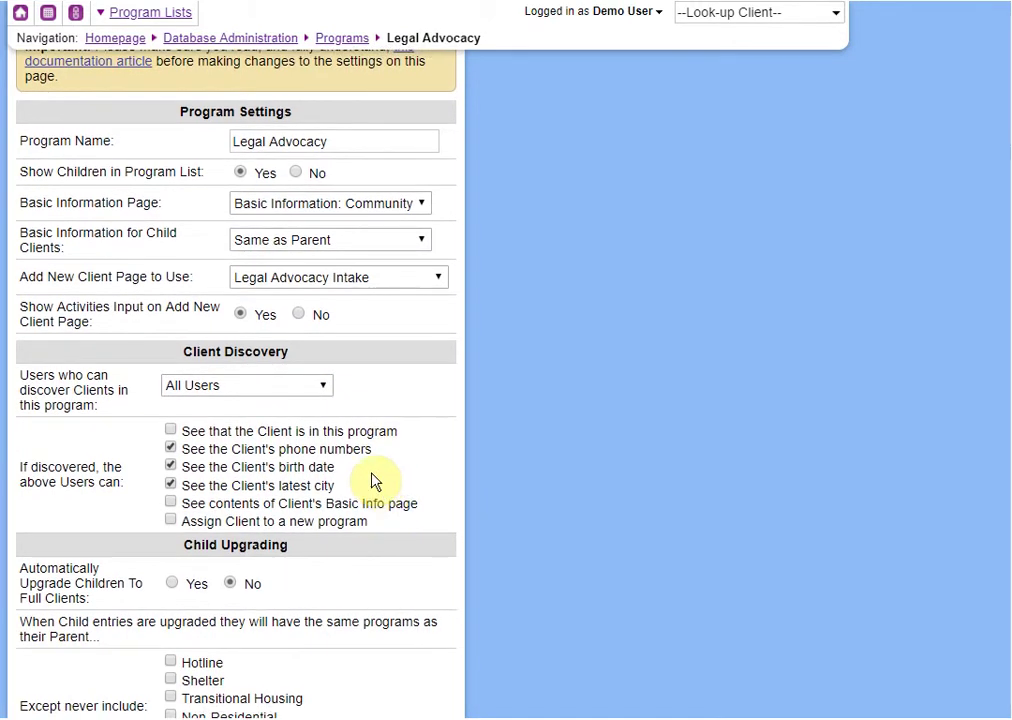
{"action": "left_click", "coordinate": [265, 394]}
{"action": "scroll", "coordinate": [264, 363], "scroll_direction": "down", "scroll_amount": 1}
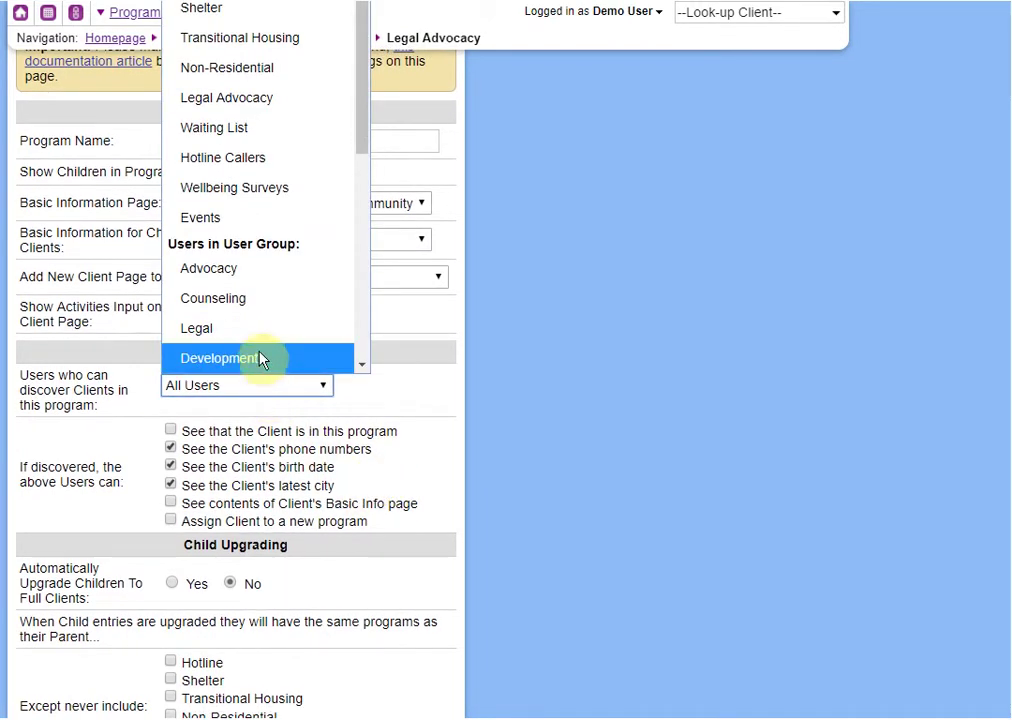
{"action": "left_click", "coordinate": [240, 100]}
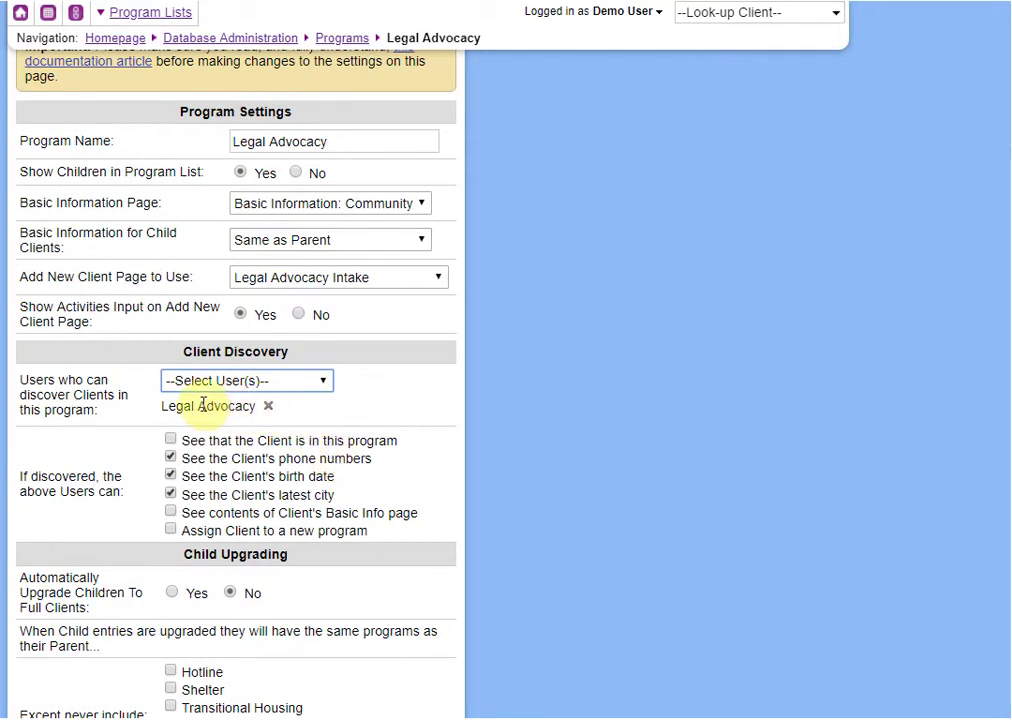
{"action": "scroll", "coordinate": [228, 295], "scroll_direction": "up", "scroll_amount": 2}
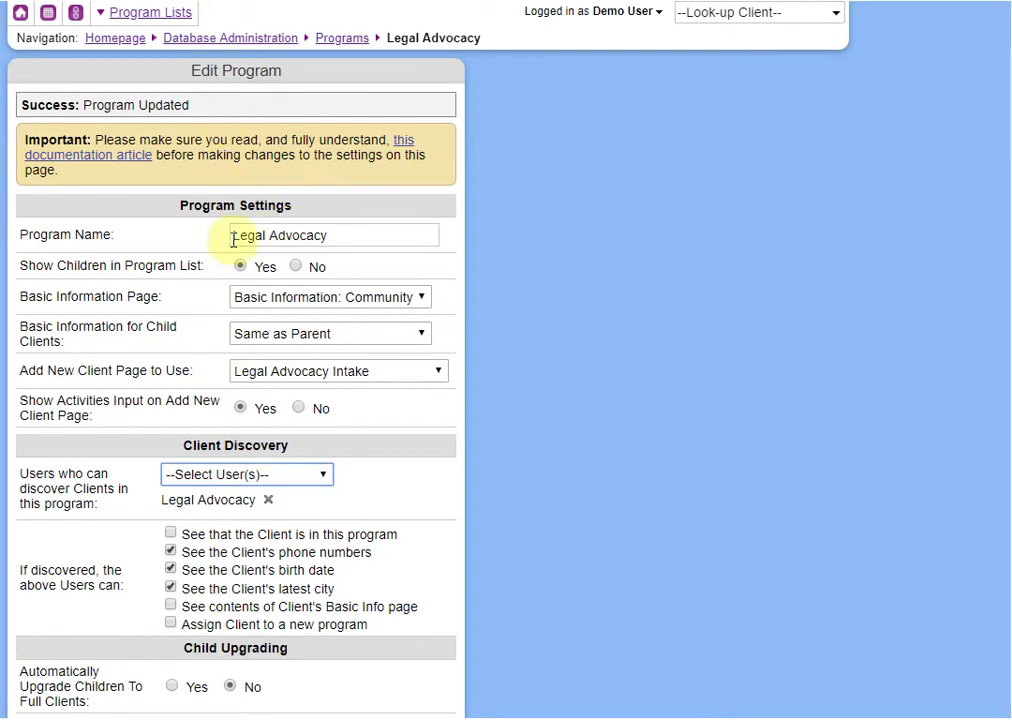
Step: Replace the Legal Advocacy discovery entry with the individual Demo User, and add the Legal Advocacy program's users alongside it
{"action": "left_click", "coordinate": [268, 499]}
{"action": "left_click", "coordinate": [237, 481]}
{"action": "scroll", "coordinate": [253, 330], "scroll_direction": "down", "scroll_amount": 5}
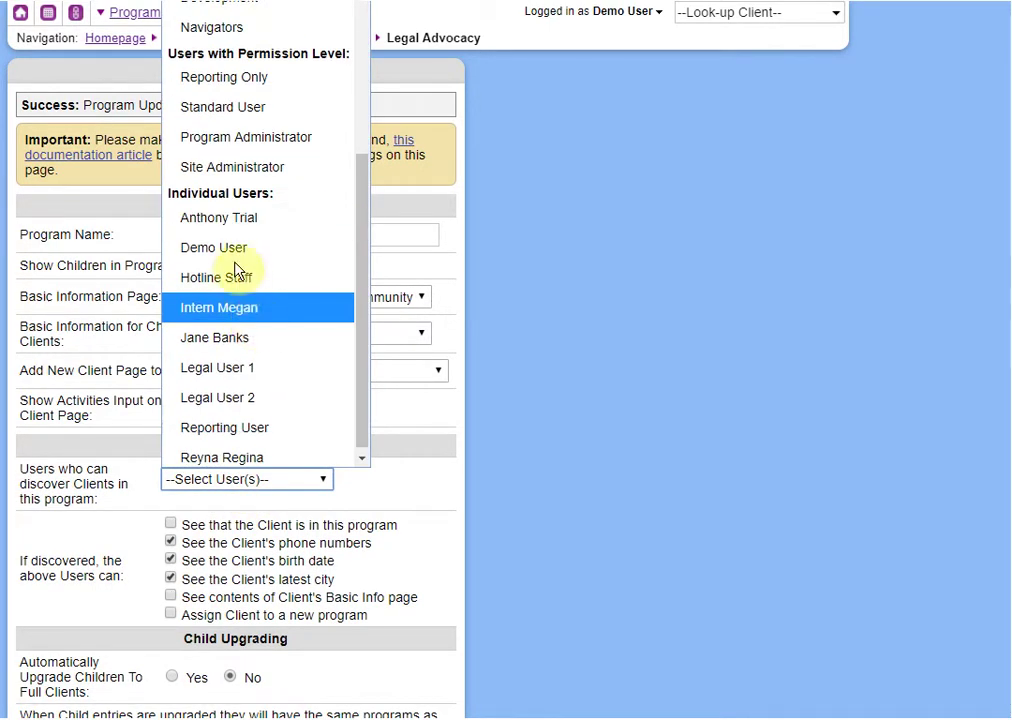
{"action": "left_click", "coordinate": [226, 248]}
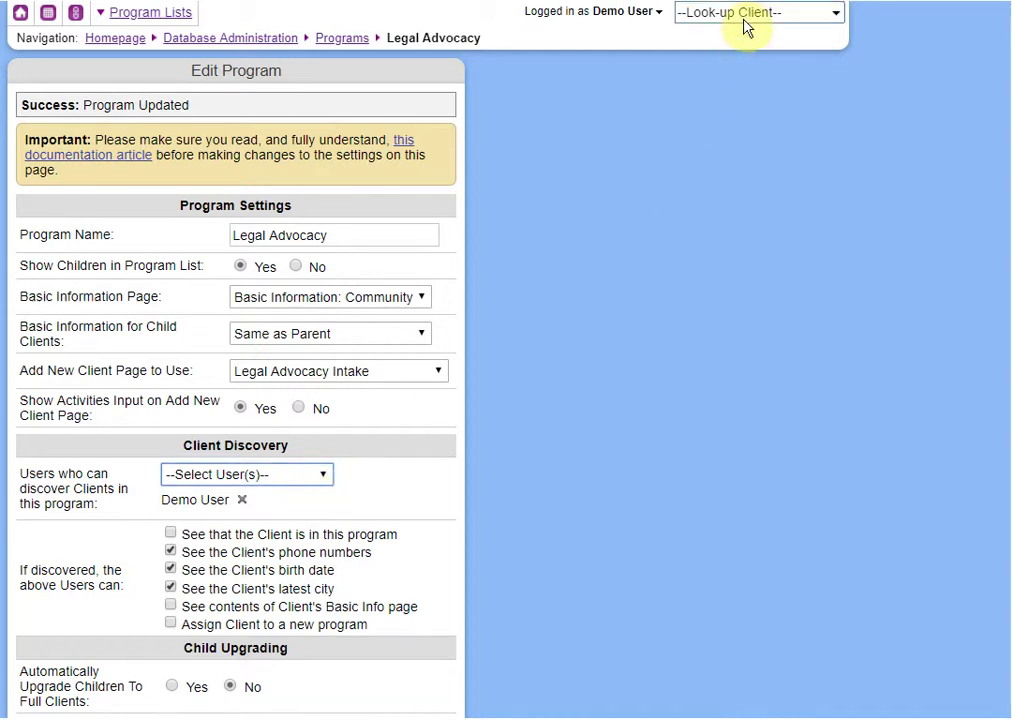
{"action": "left_click", "coordinate": [257, 476]}
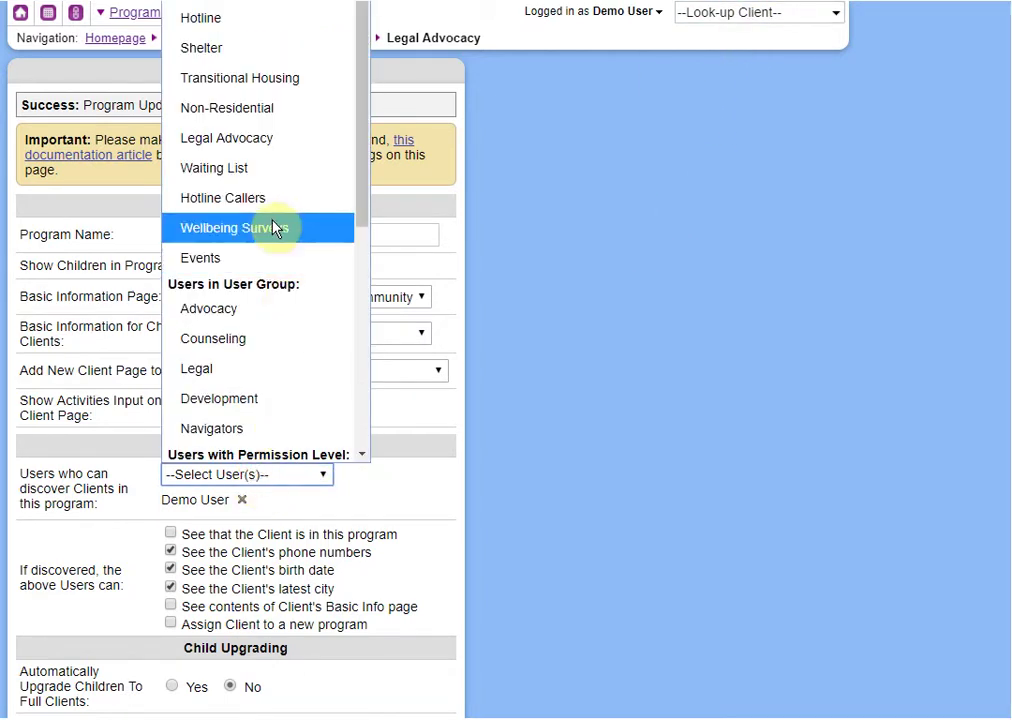
{"action": "left_click", "coordinate": [226, 142]}
Step: Set client discovery back to All Users, re-enable "See that the Client is in this program", and save the program
{"action": "left_click", "coordinate": [249, 474]}
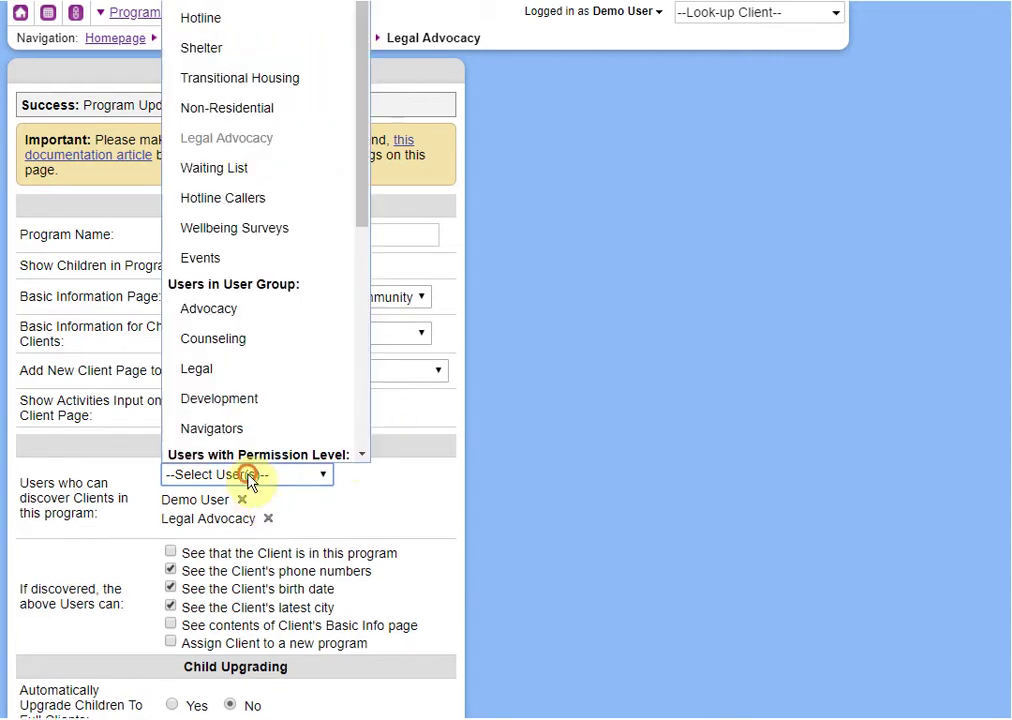
{"action": "left_click", "coordinate": [249, 15]}
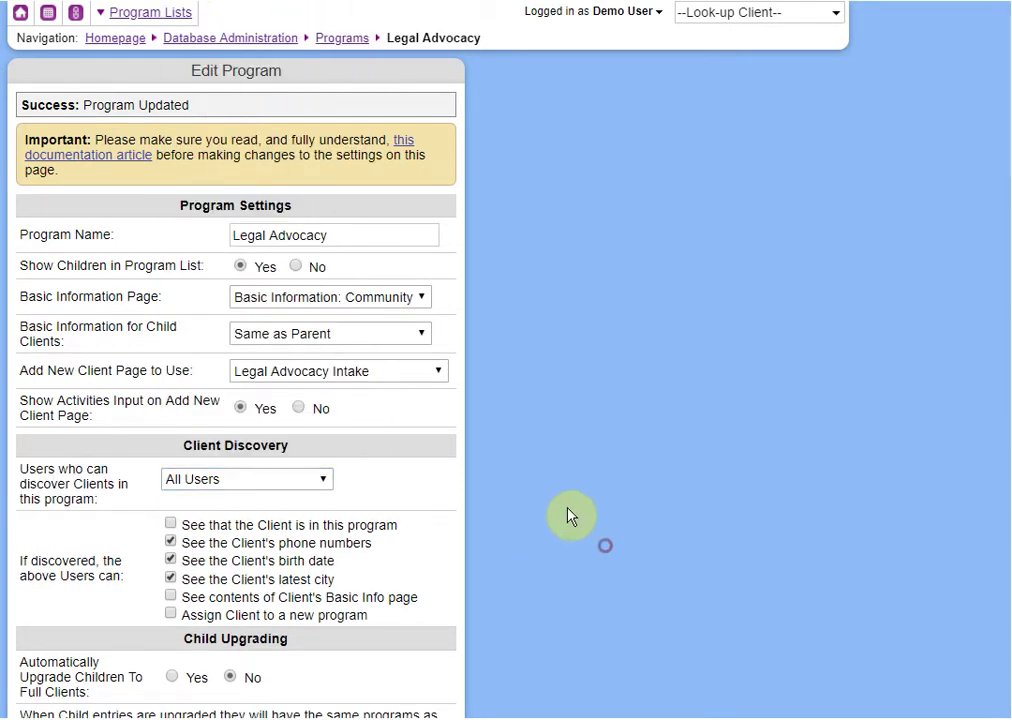
{"action": "scroll", "coordinate": [560, 500], "scroll_direction": "down", "scroll_amount": 1}
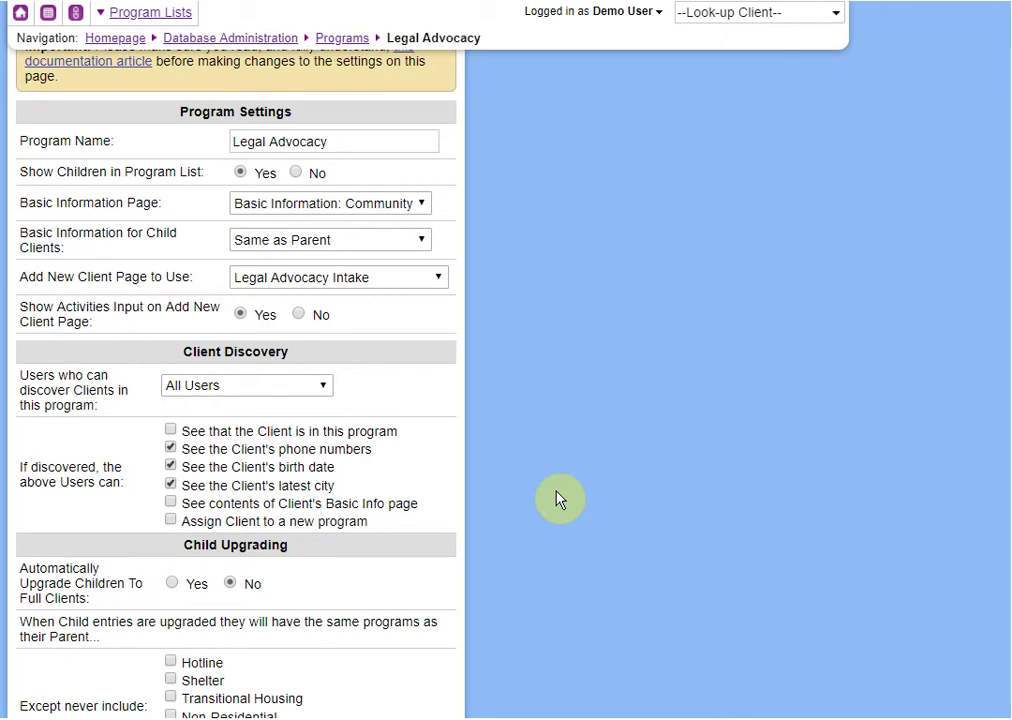
{"action": "left_click", "coordinate": [217, 436]}
{"action": "scroll", "coordinate": [481, 468], "scroll_direction": "down", "scroll_amount": 1}
{"action": "scroll", "coordinate": [481, 468], "scroll_direction": "down", "scroll_amount": 1}
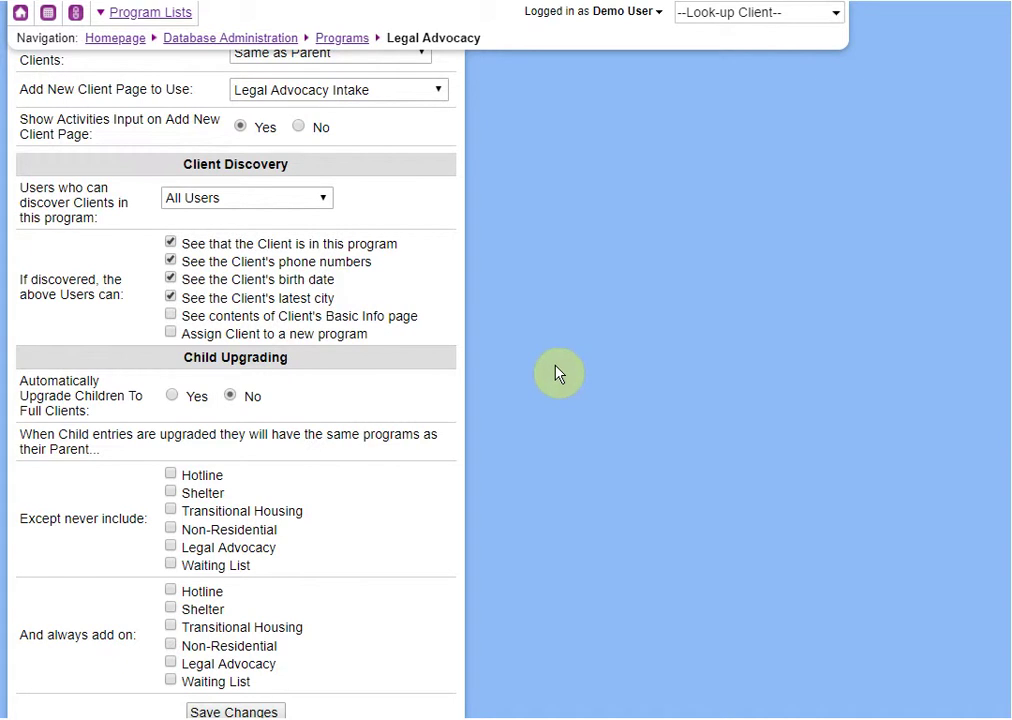
{"action": "scroll", "coordinate": [560, 373], "scroll_direction": "down", "scroll_amount": 1}
{"action": "left_click", "coordinate": [255, 655]}
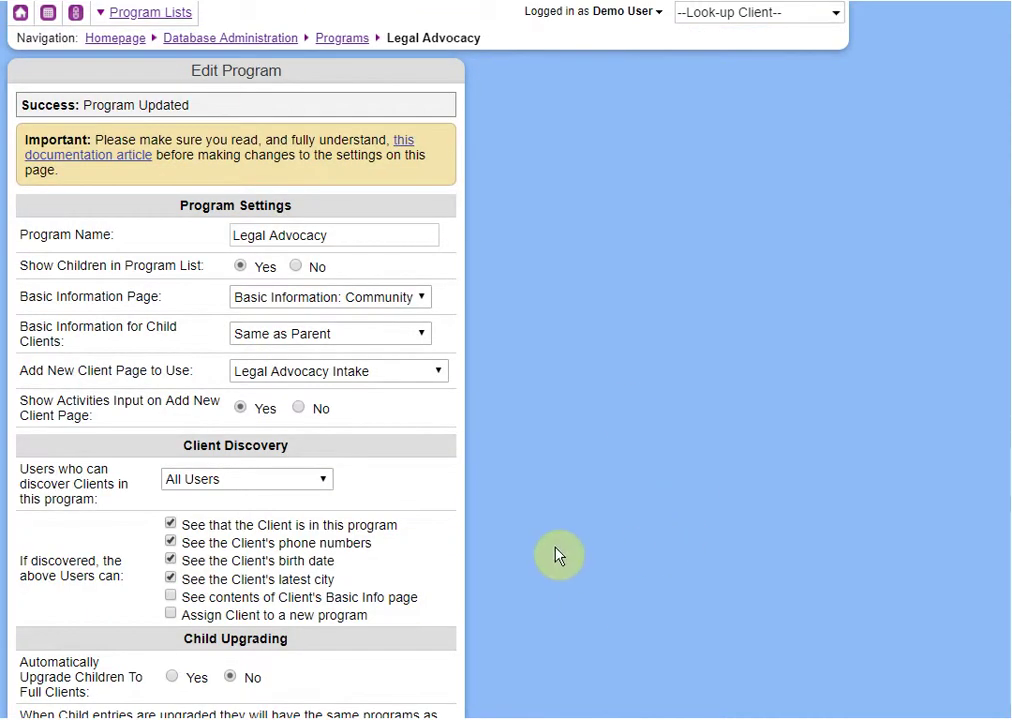
Step: Stop discovering users from seeing the client's latest city, phone numbers and birth date
{"action": "scroll", "coordinate": [560, 555], "scroll_direction": "down", "scroll_amount": 1}
{"action": "left_click", "coordinate": [267, 488]}
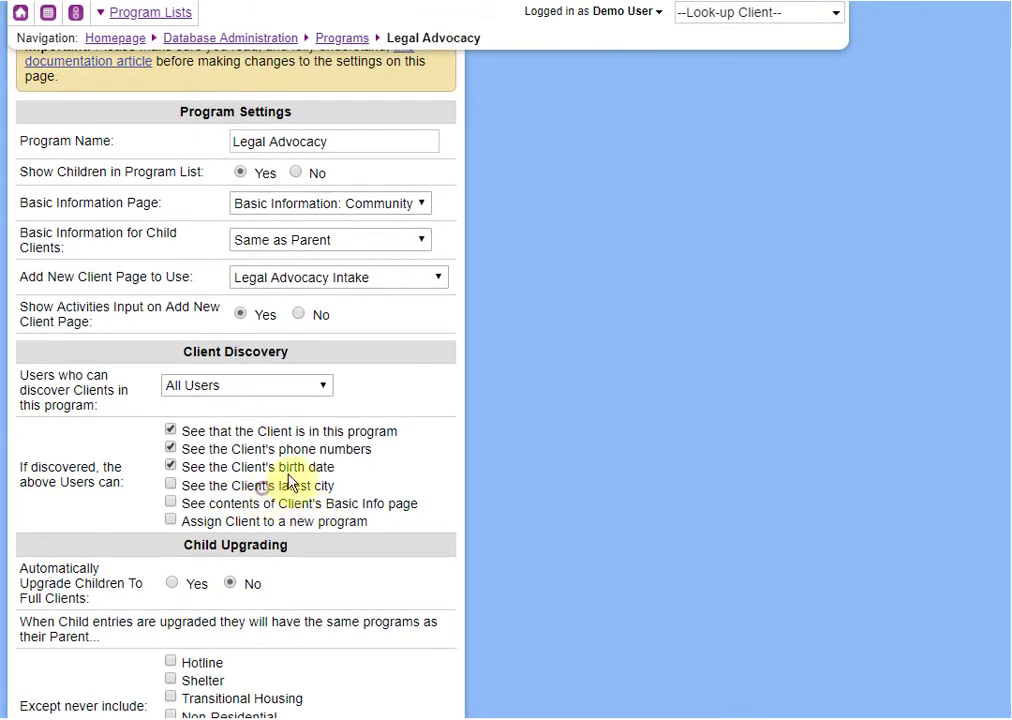
{"action": "scroll", "coordinate": [528, 452], "scroll_direction": "down", "scroll_amount": 1}
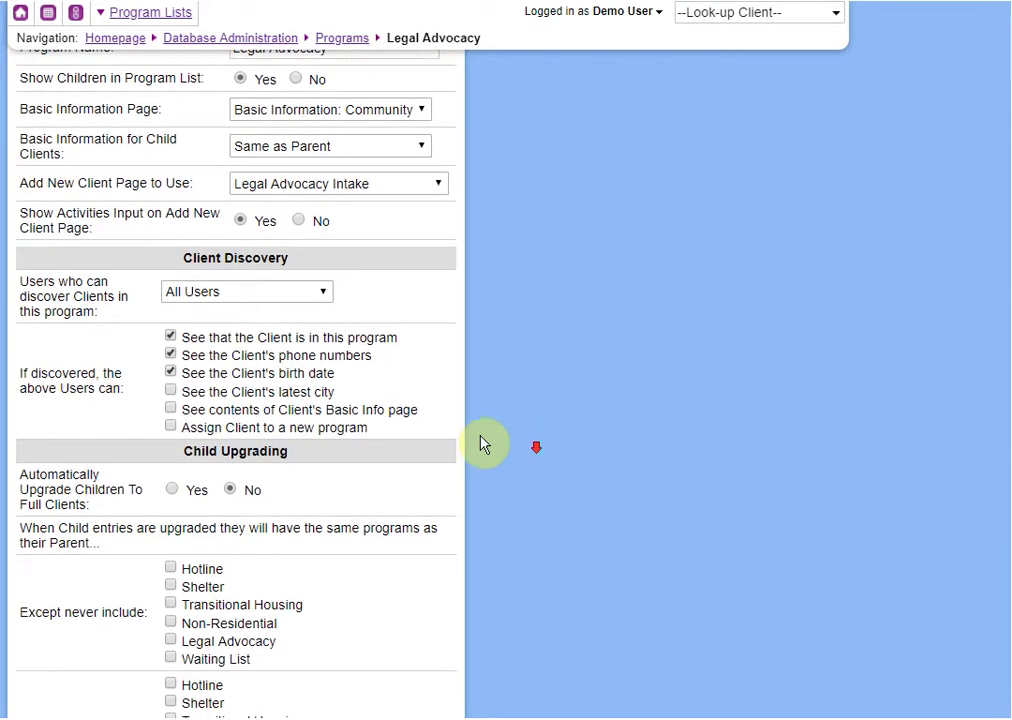
{"action": "left_click", "coordinate": [295, 362]}
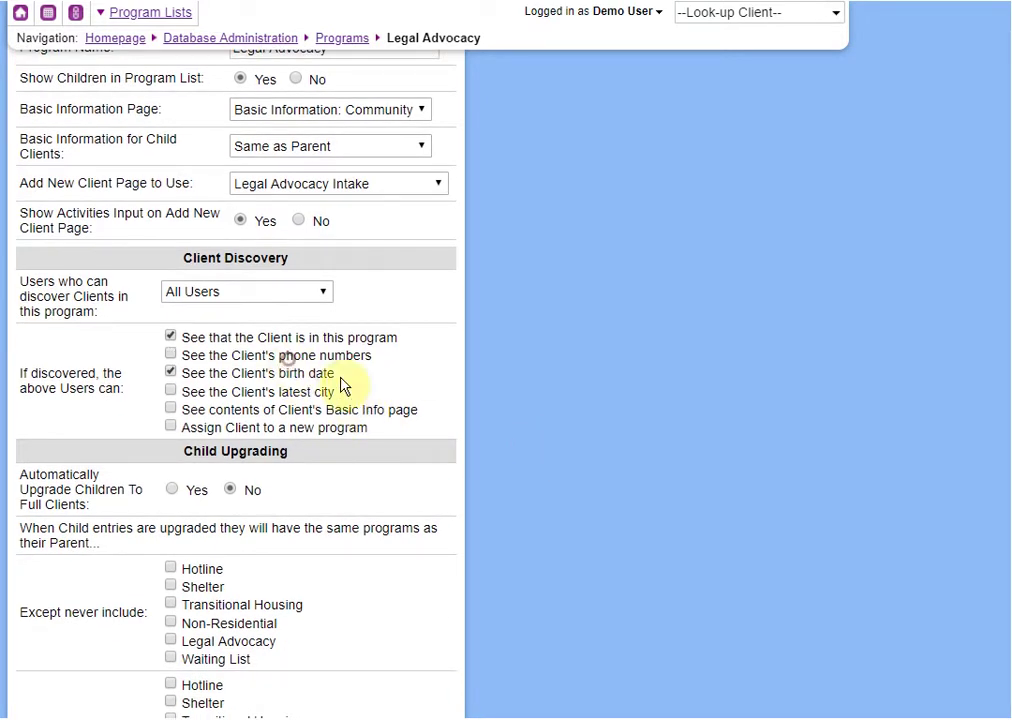
{"action": "scroll", "coordinate": [549, 456], "scroll_direction": "down", "scroll_amount": 1}
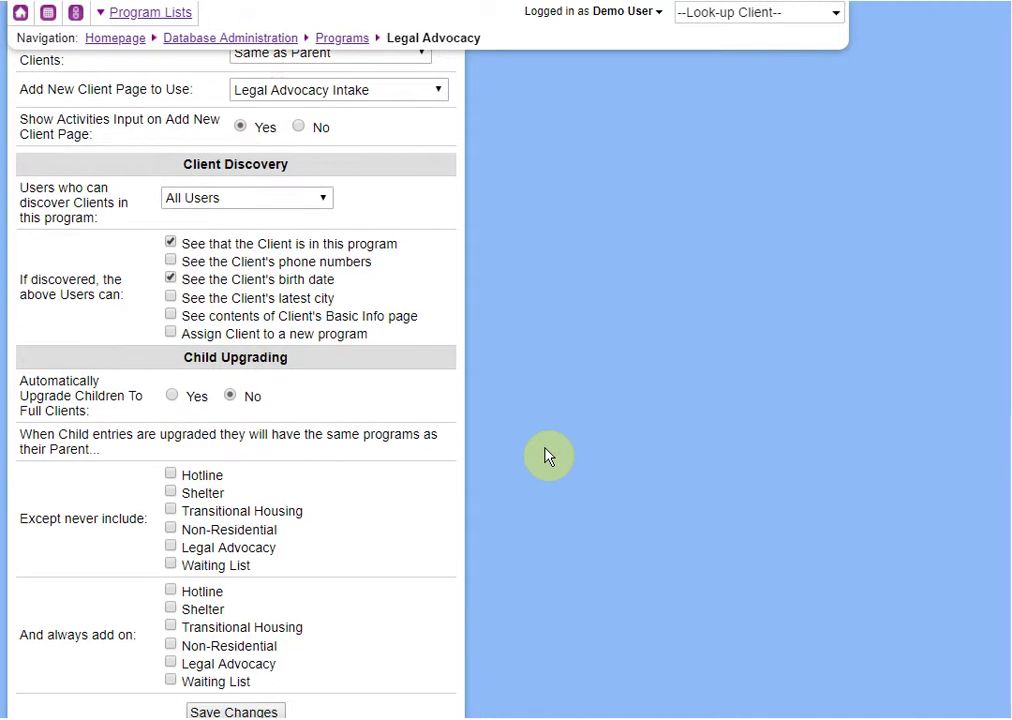
{"action": "scroll", "coordinate": [549, 456], "scroll_direction": "down", "scroll_amount": 1}
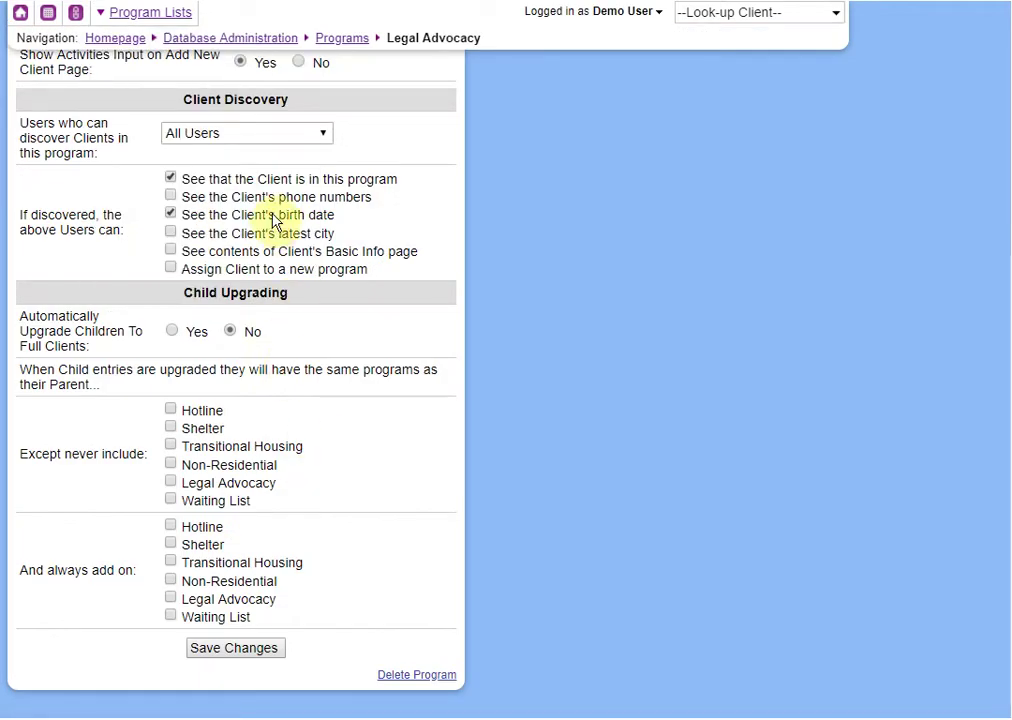
{"action": "left_click", "coordinate": [272, 219]}
Step: Let discovering users see the client's phone numbers, birth date, latest city and the contents of the Basic Info page
{"action": "left_click", "coordinate": [215, 197]}
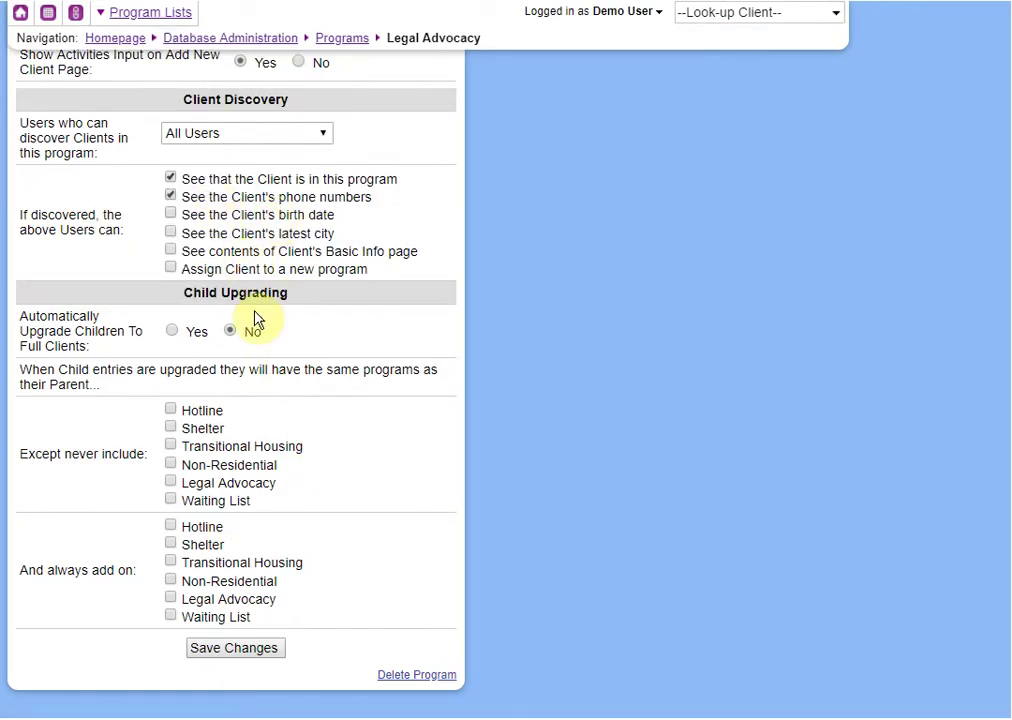
{"action": "left_click", "coordinate": [202, 216]}
{"action": "left_click", "coordinate": [199, 232]}
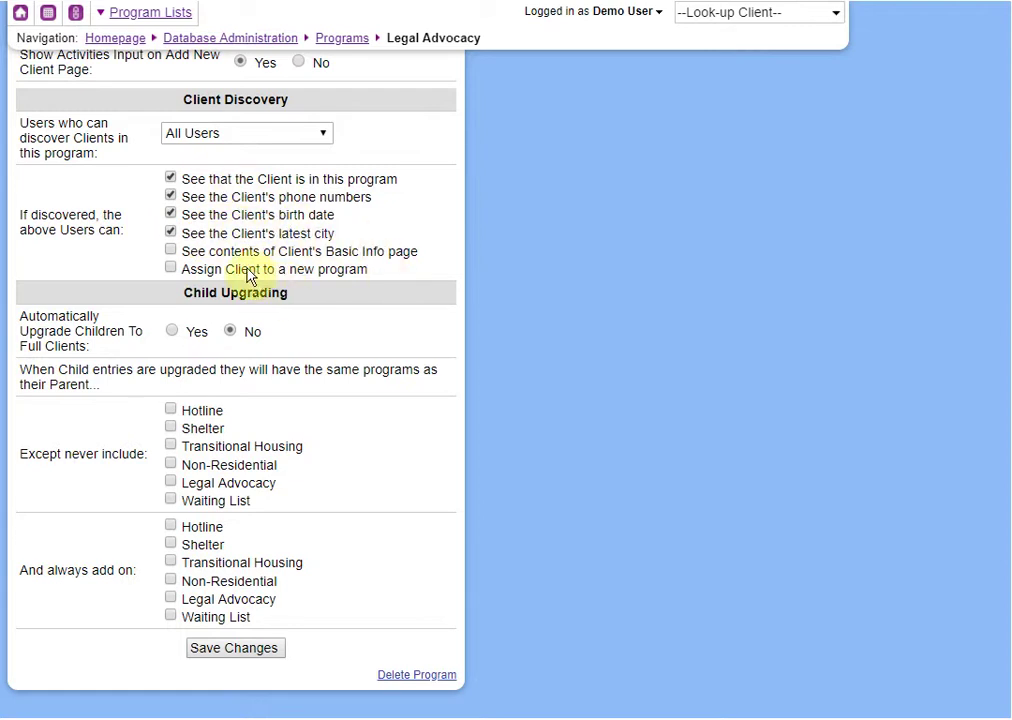
{"action": "left_click", "coordinate": [300, 251]}
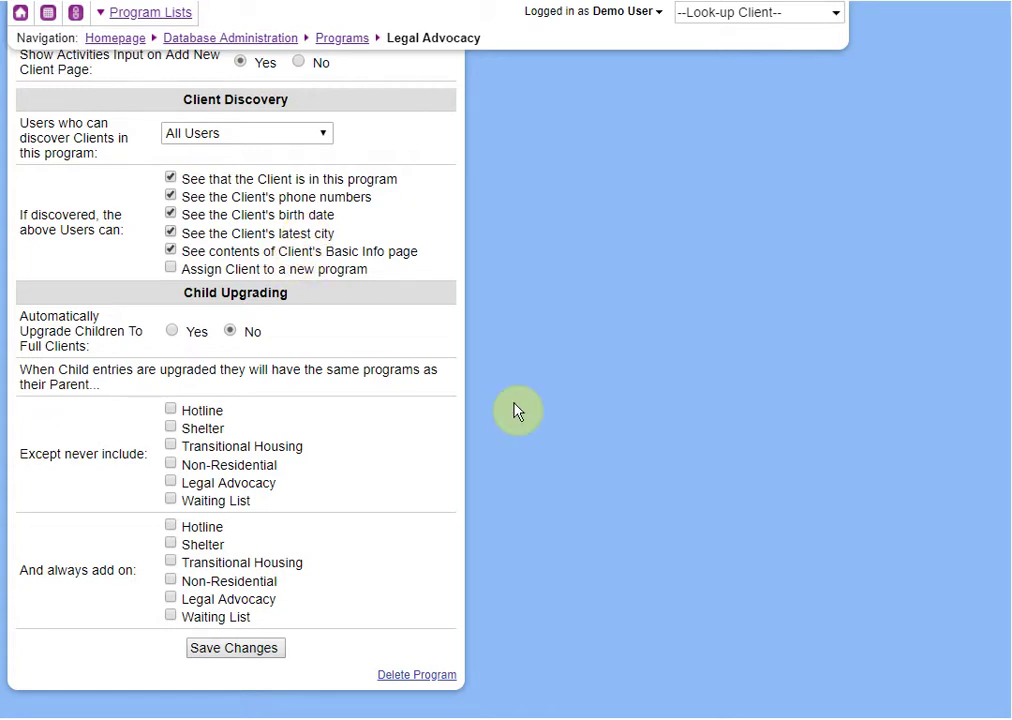
Step: Save the Legal Advocacy program, then rerun the existing client check on the last name and open the matching client's Basic Info page
{"action": "left_click", "coordinate": [234, 649]}
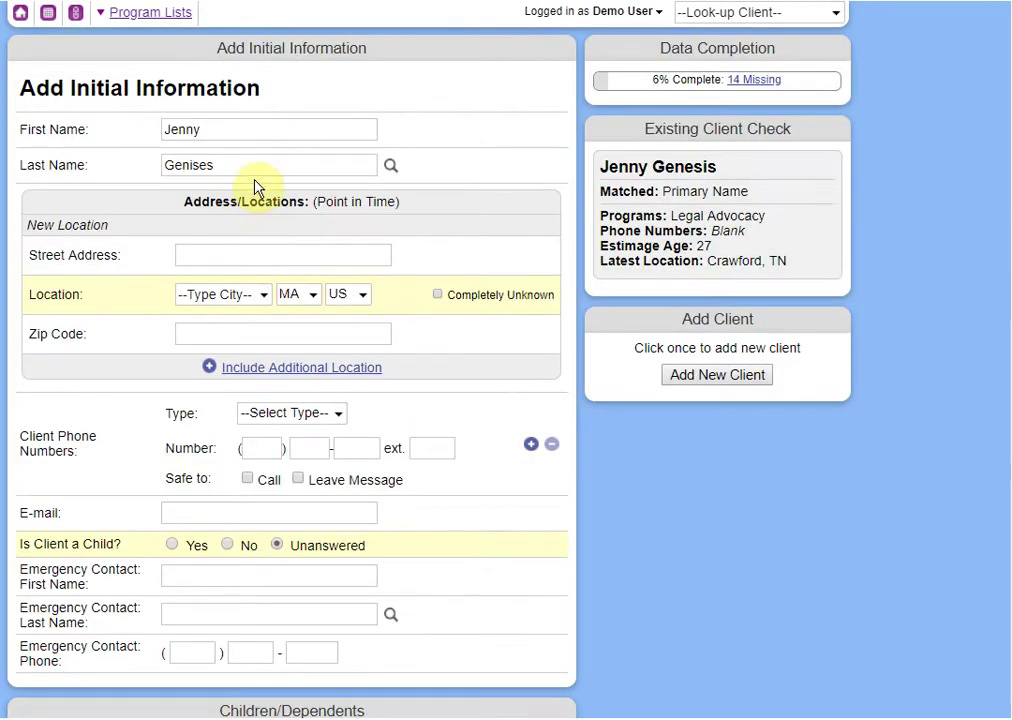
{"action": "left_click", "coordinate": [249, 169]}
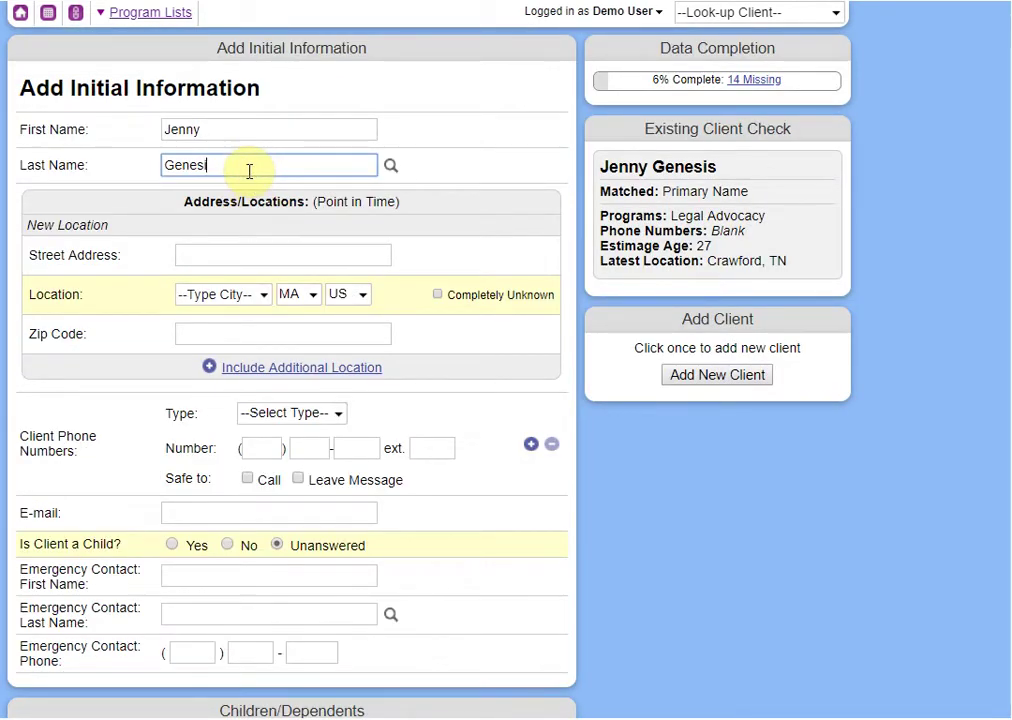
{"action": "type", "text": "is"}
{"action": "key", "text": "Tab"}
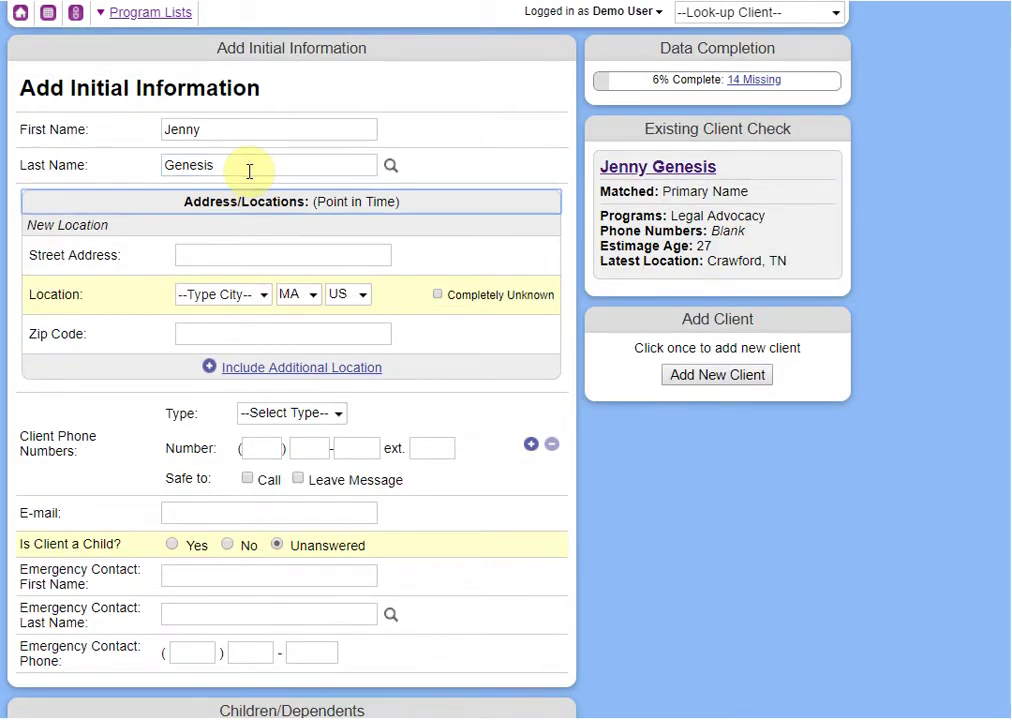
{"action": "left_click", "coordinate": [689, 172]}
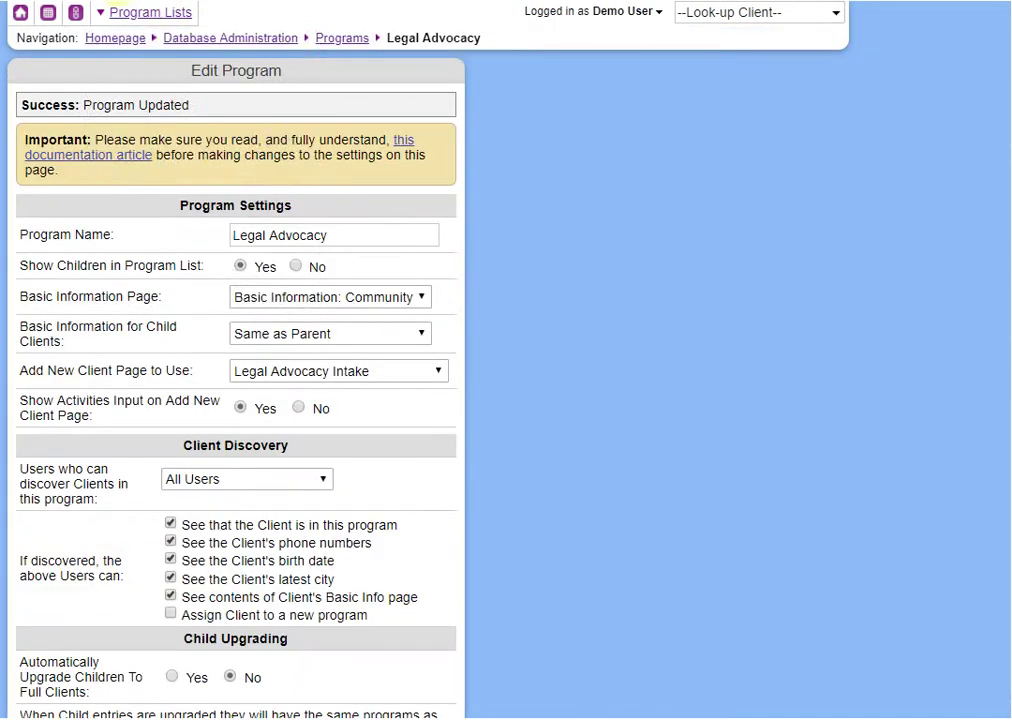
Step: Let discovering users assign the client to a new program, and save the Legal Advocacy program
{"action": "scroll", "coordinate": [395, 520], "scroll_direction": "down", "scroll_amount": 1}
{"action": "scroll", "coordinate": [393, 527], "scroll_direction": "down", "scroll_amount": 1}
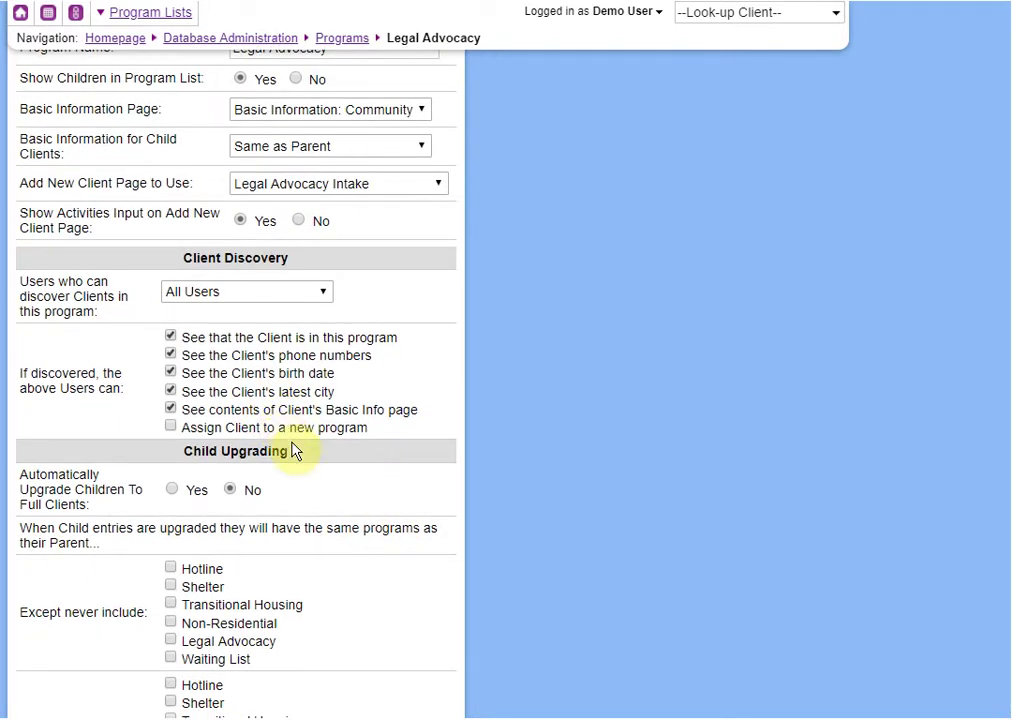
{"action": "left_click", "coordinate": [251, 433]}
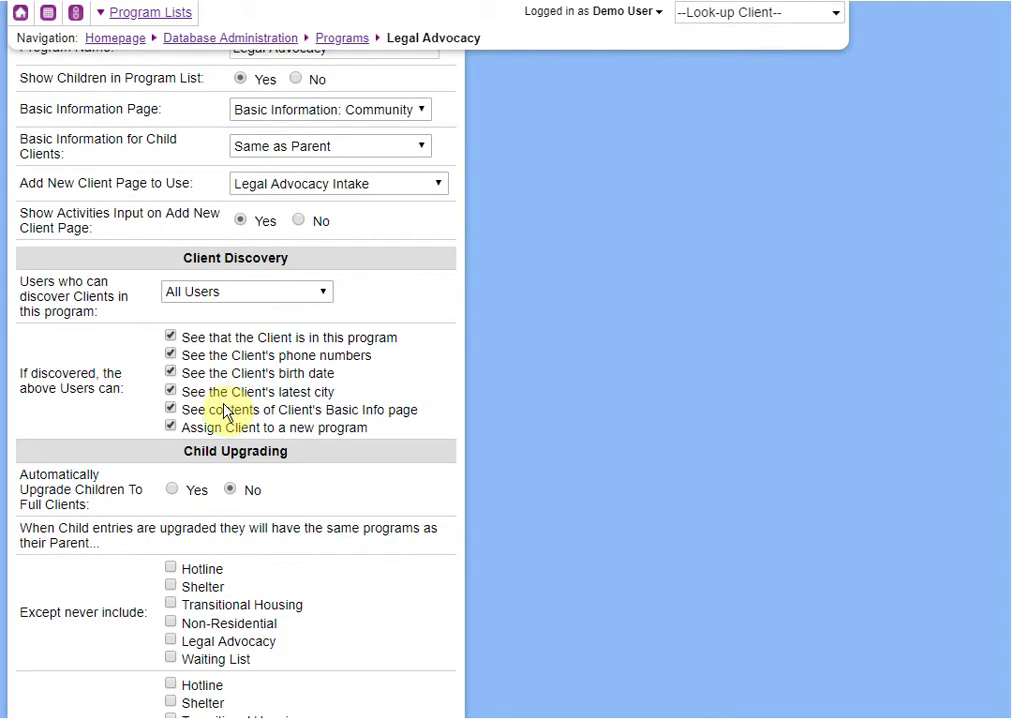
{"action": "left_click", "coordinate": [206, 436]}
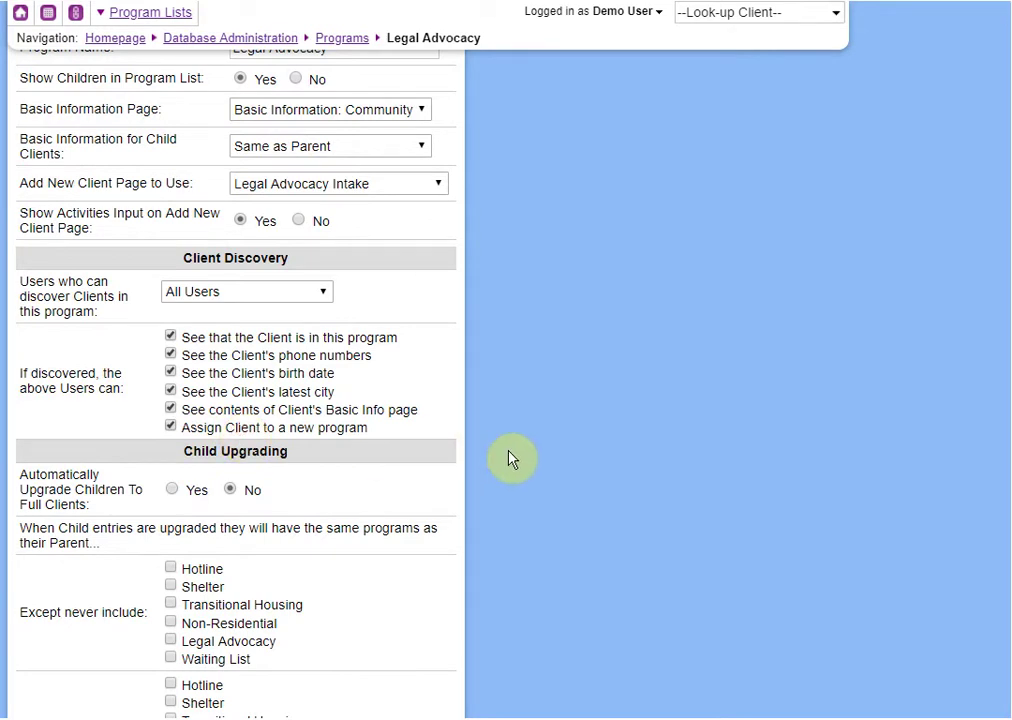
{"action": "scroll", "coordinate": [522, 468], "scroll_direction": "down", "scroll_amount": 3}
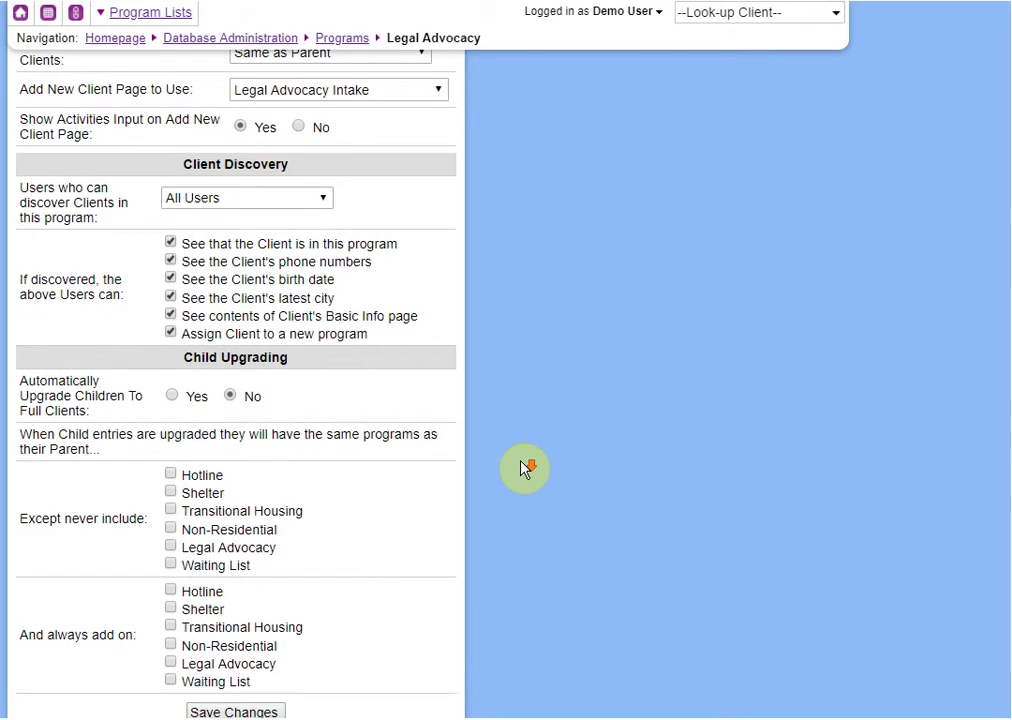
{"action": "left_click", "coordinate": [220, 648]}
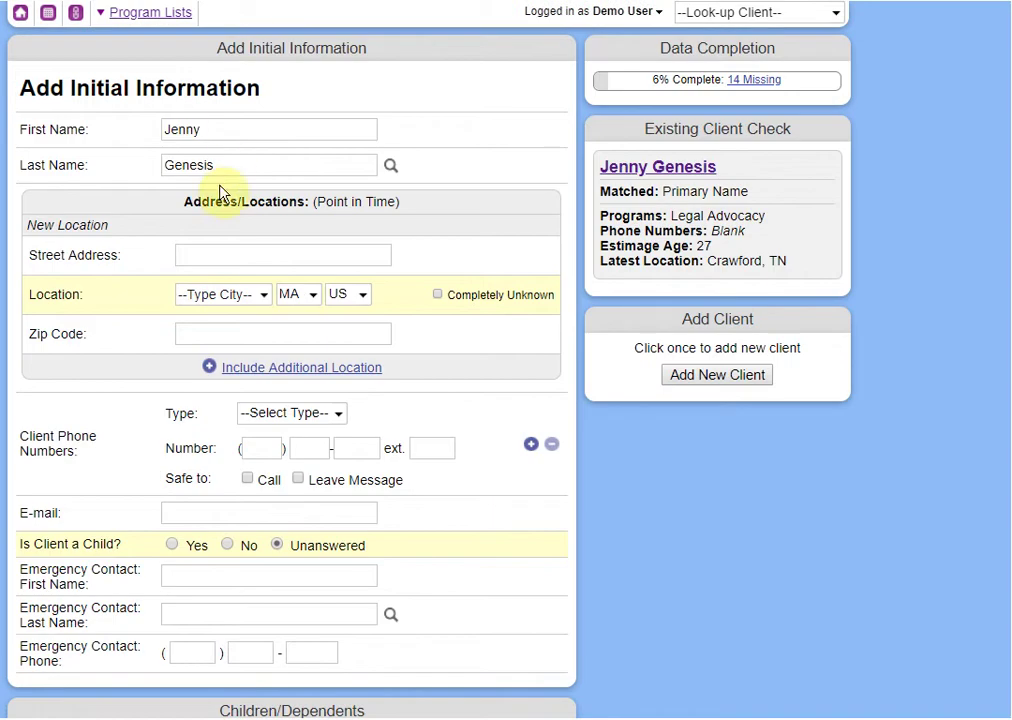
Step: Rerun the existing client check on the last name and assign the matching client to Non-Residential, leaving the unsaved intake form
{"action": "left_click", "coordinate": [238, 166]}
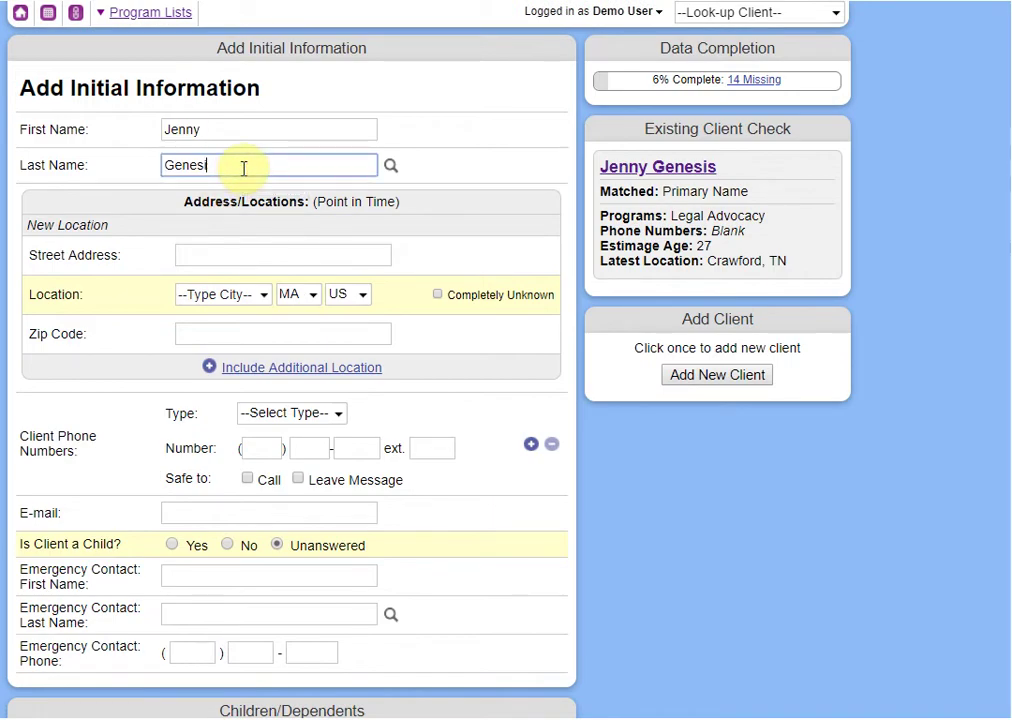
{"action": "type", "text": "is"}
{"action": "key", "text": "Tab"}
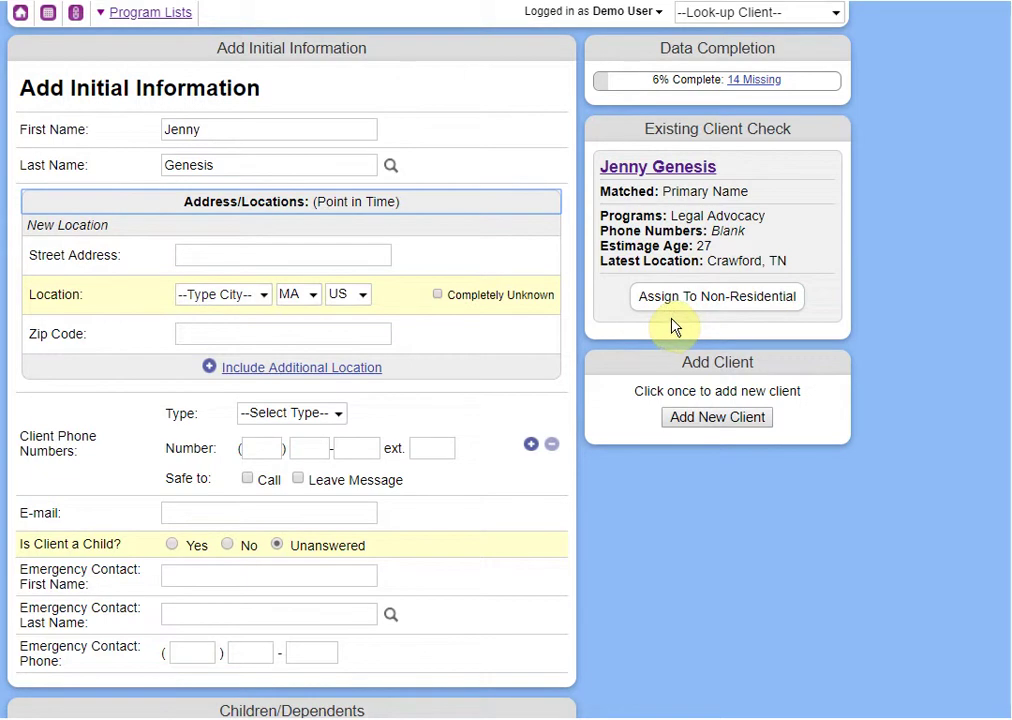
{"action": "left_click", "coordinate": [684, 483]}
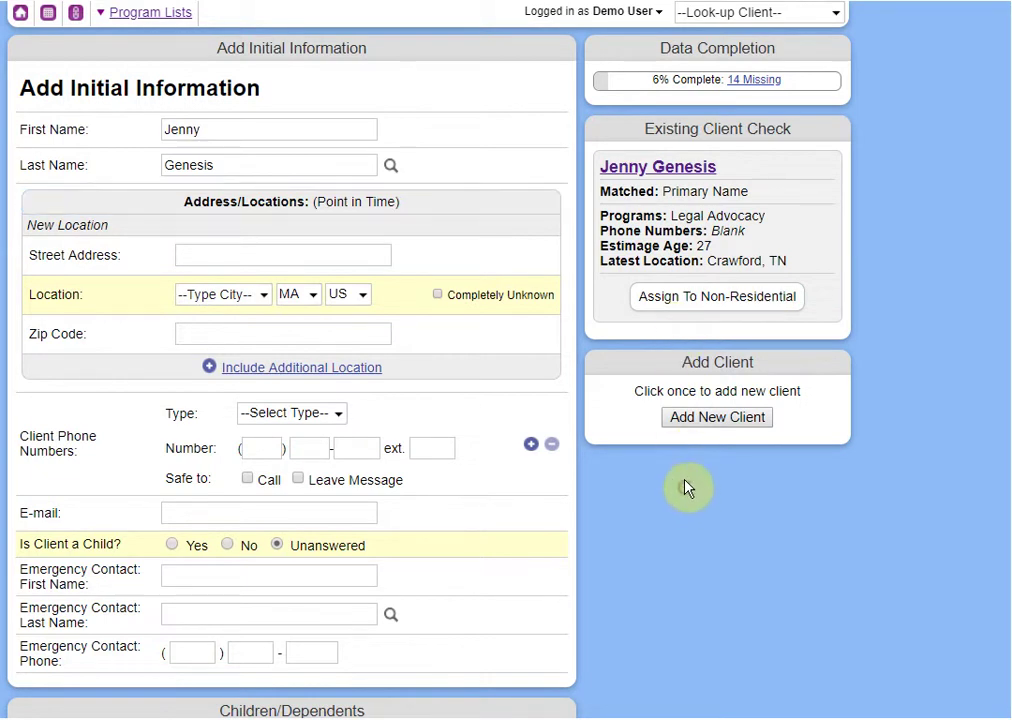
{"action": "left_click", "coordinate": [724, 306]}
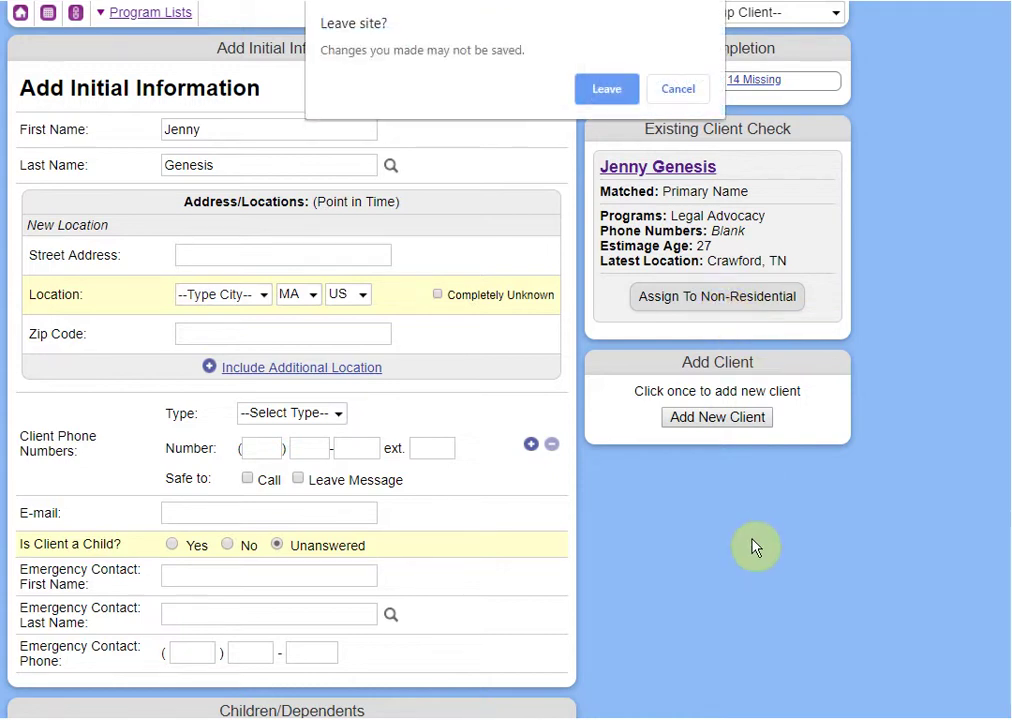
{"action": "left_click", "coordinate": [603, 96]}
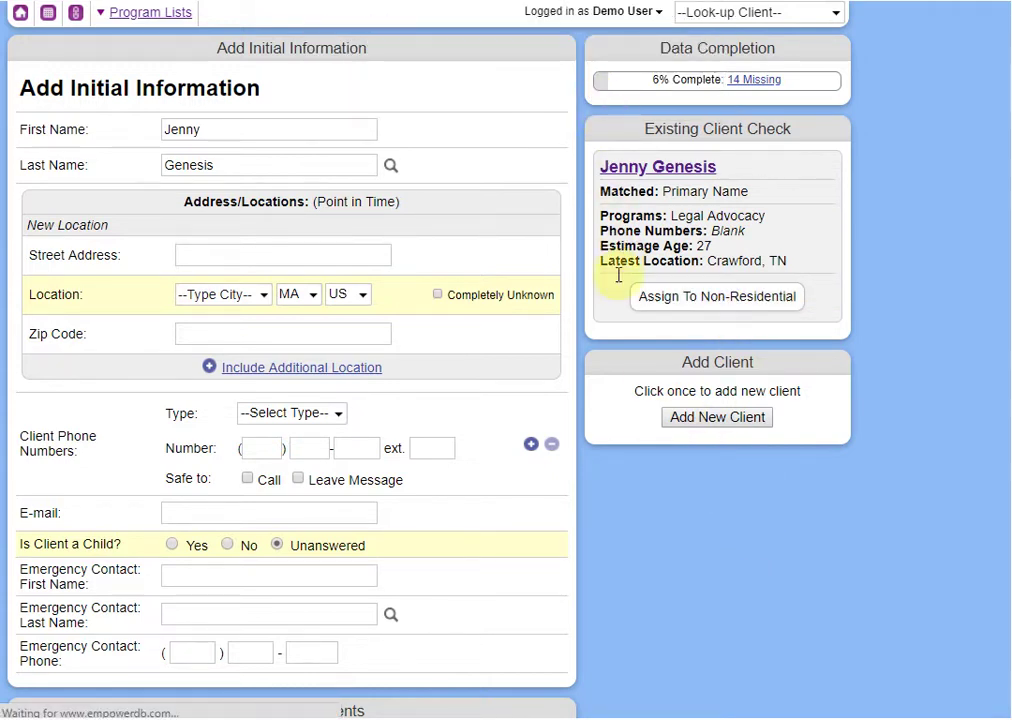
Step: Examine the client's Basic Information and assigned programs, view the Legal Advocacy Intake page, and return to Basic Info
{"action": "scroll", "coordinate": [549, 405], "scroll_direction": "down", "scroll_amount": 2}
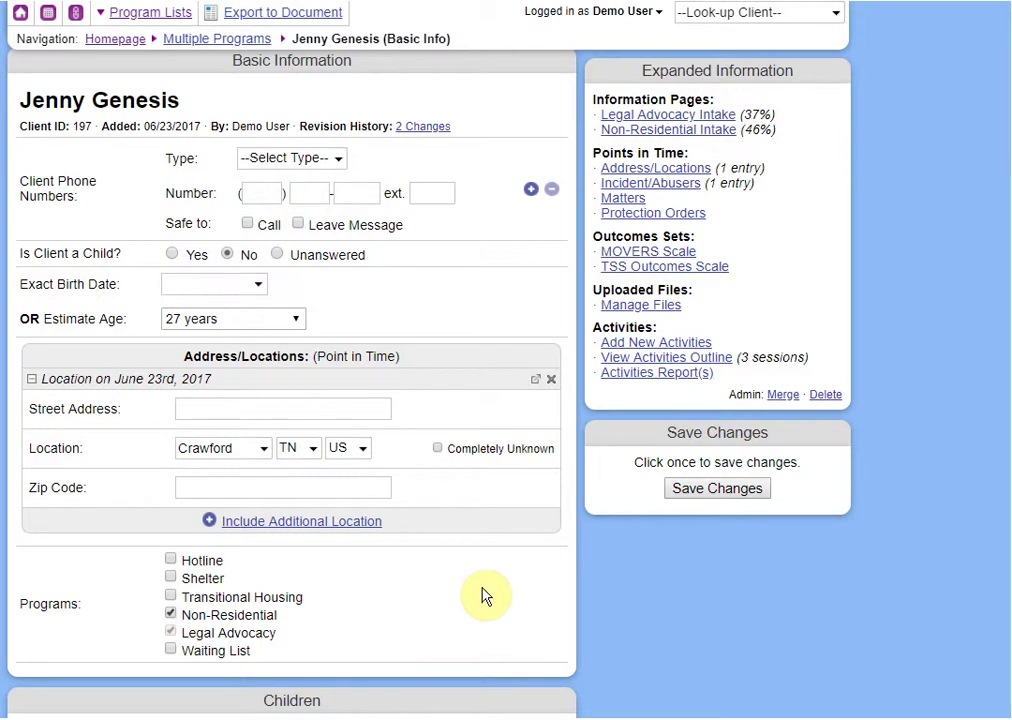
{"action": "scroll", "coordinate": [600, 601], "scroll_direction": "up", "scroll_amount": 2}
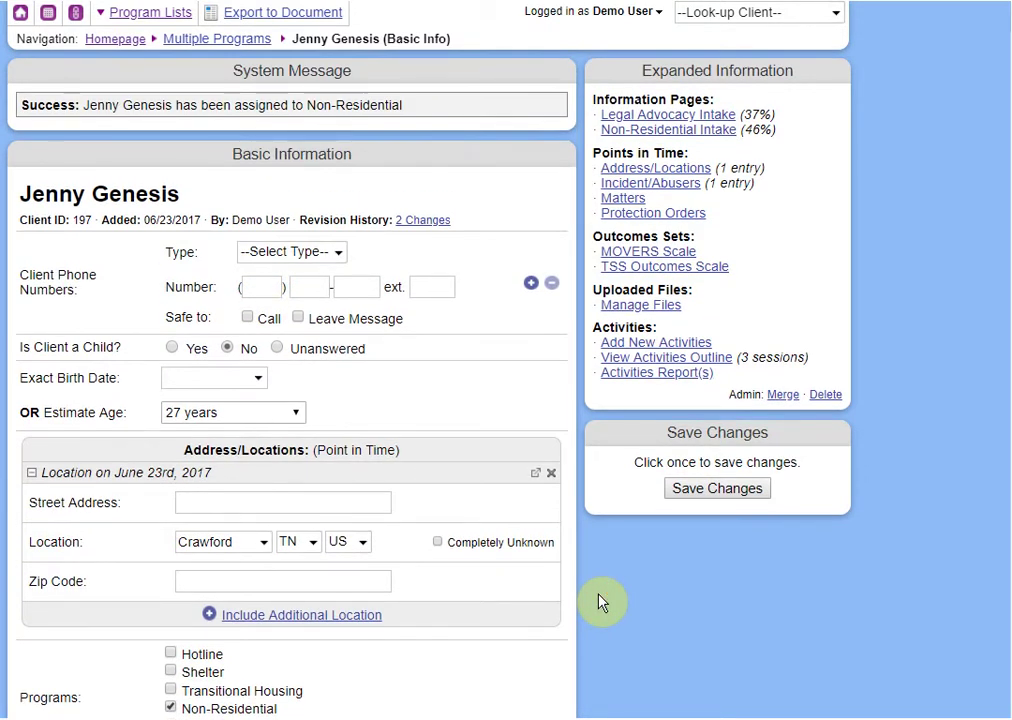
{"action": "scroll", "coordinate": [600, 601], "scroll_direction": "down", "scroll_amount": 2}
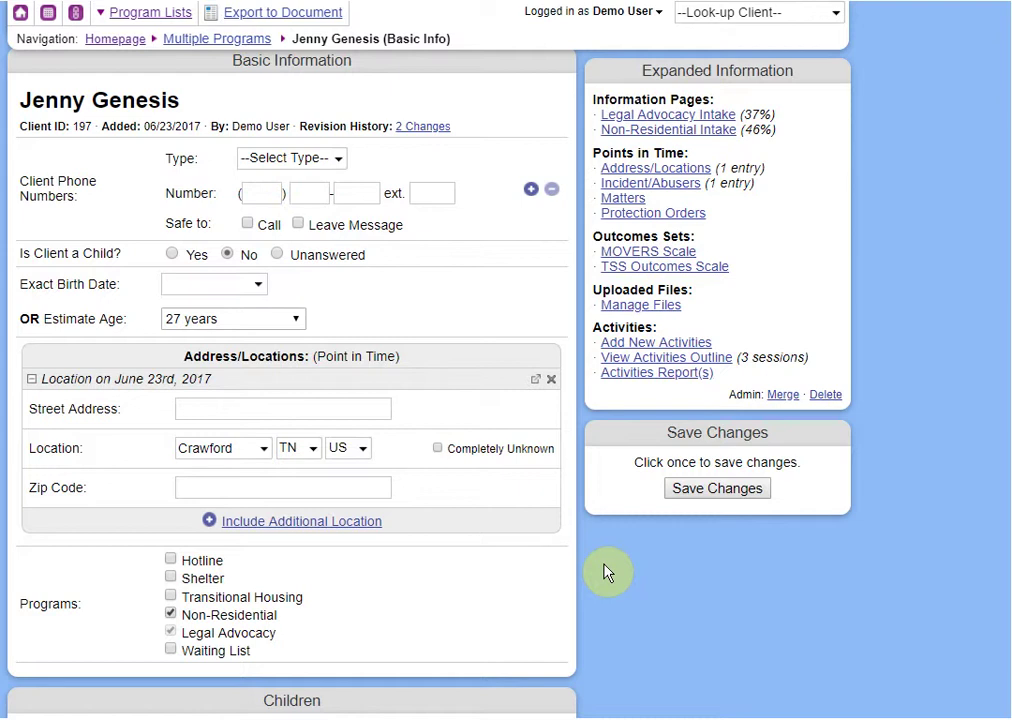
{"action": "left_click", "coordinate": [645, 121]}
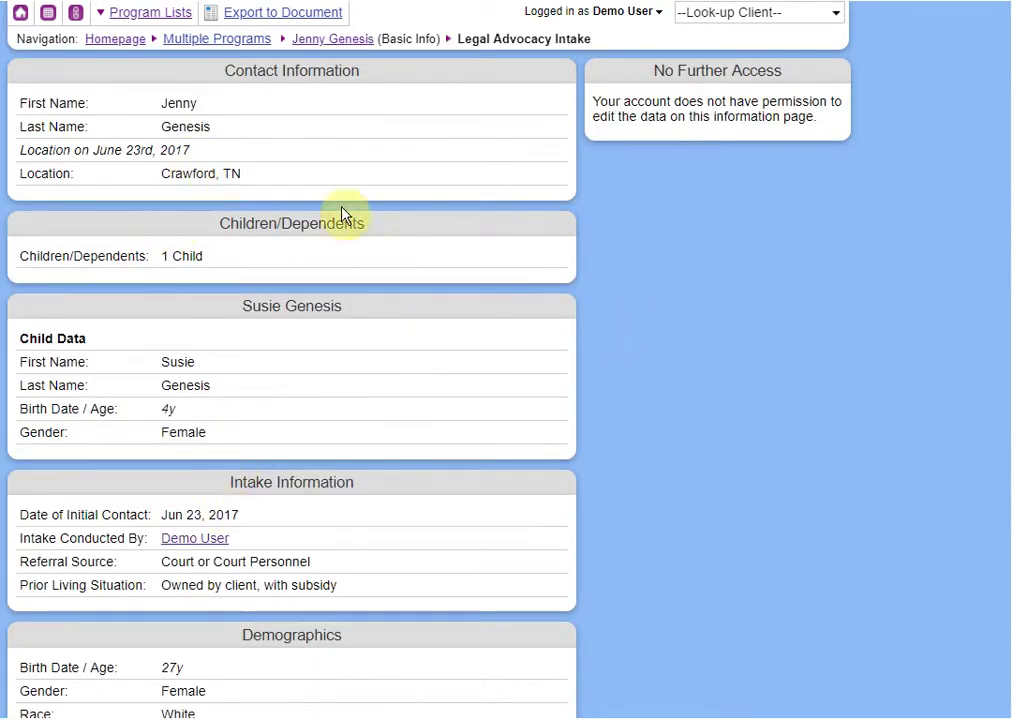
{"action": "left_click", "coordinate": [338, 40]}
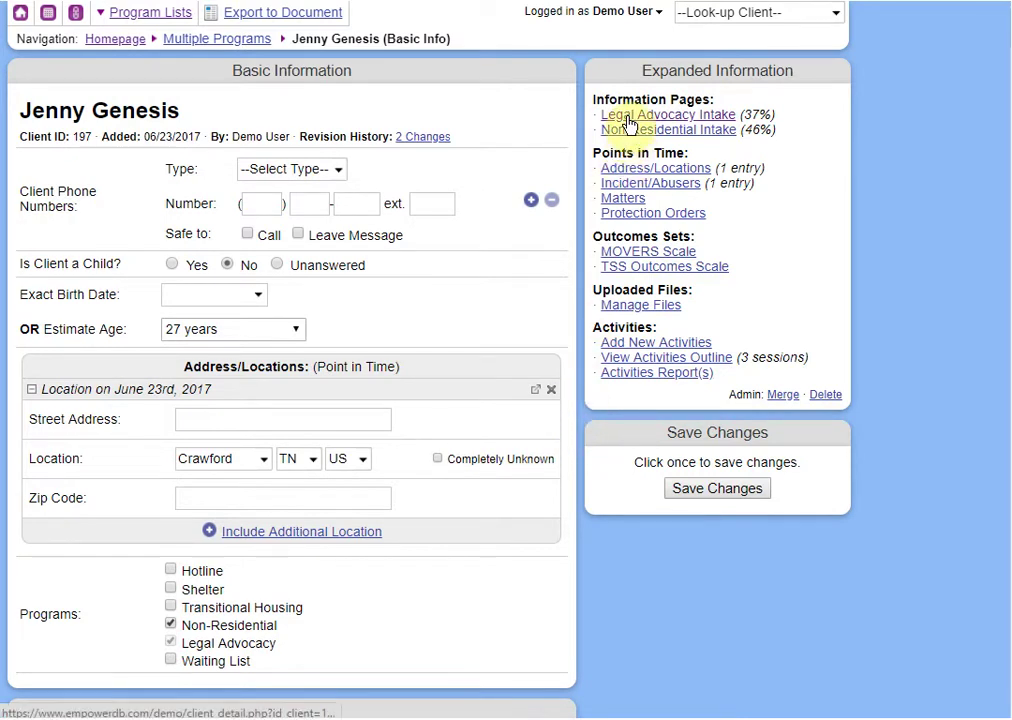
Step: Open the settings of the Legal Advocacy Intake information page from Database Administration
{"action": "left_click", "coordinate": [112, 39]}
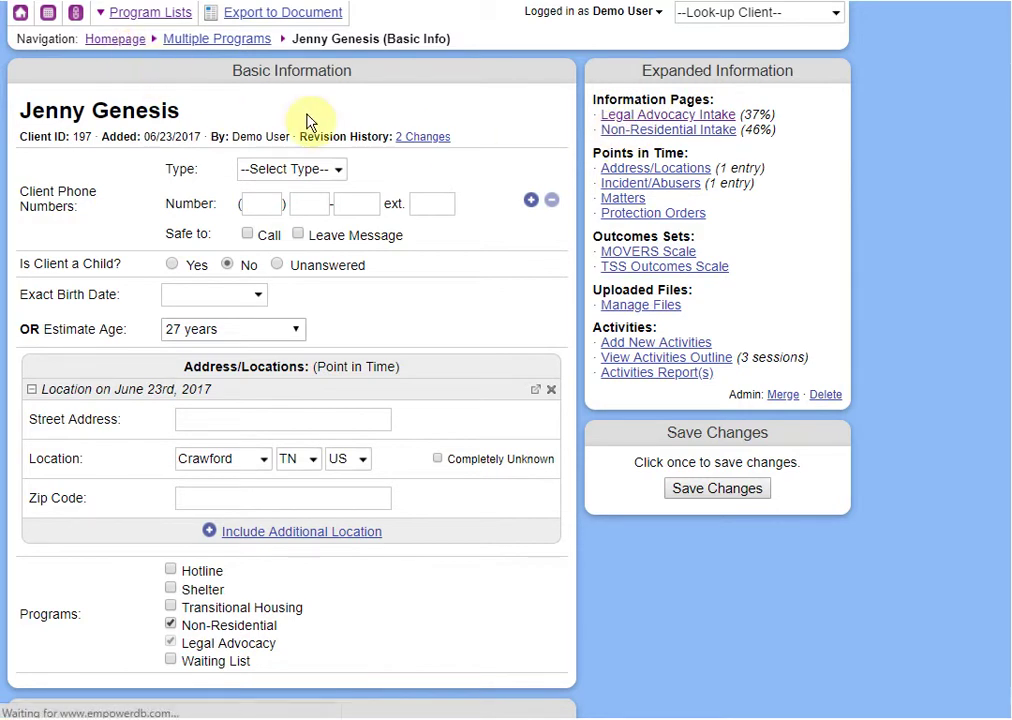
{"action": "left_click", "coordinate": [673, 122]}
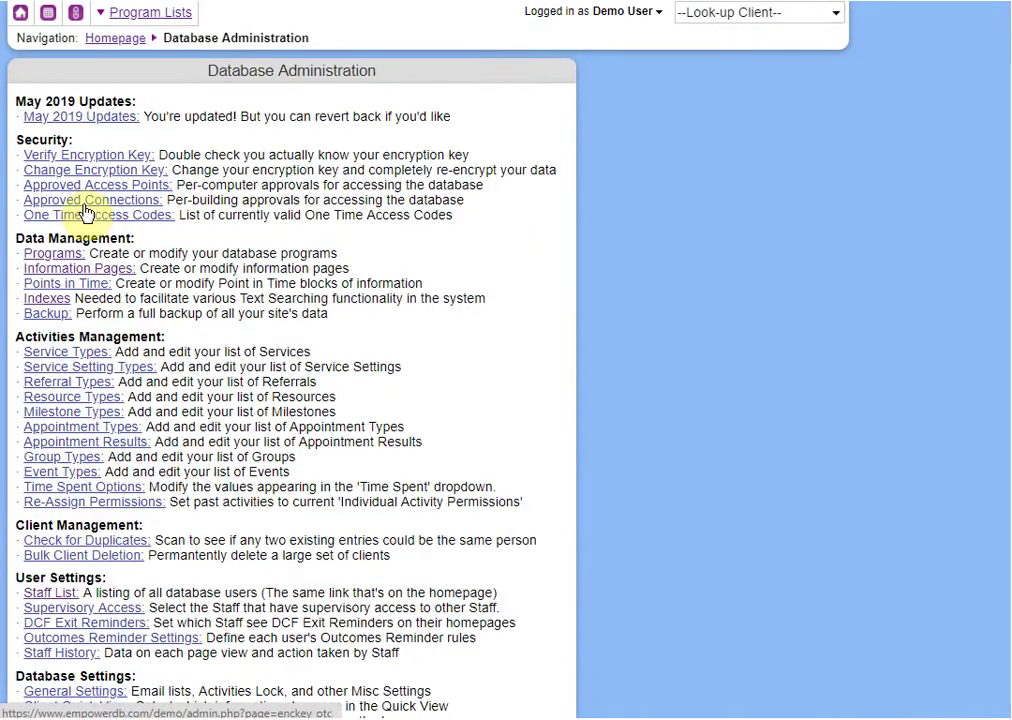
{"action": "left_click", "coordinate": [62, 268]}
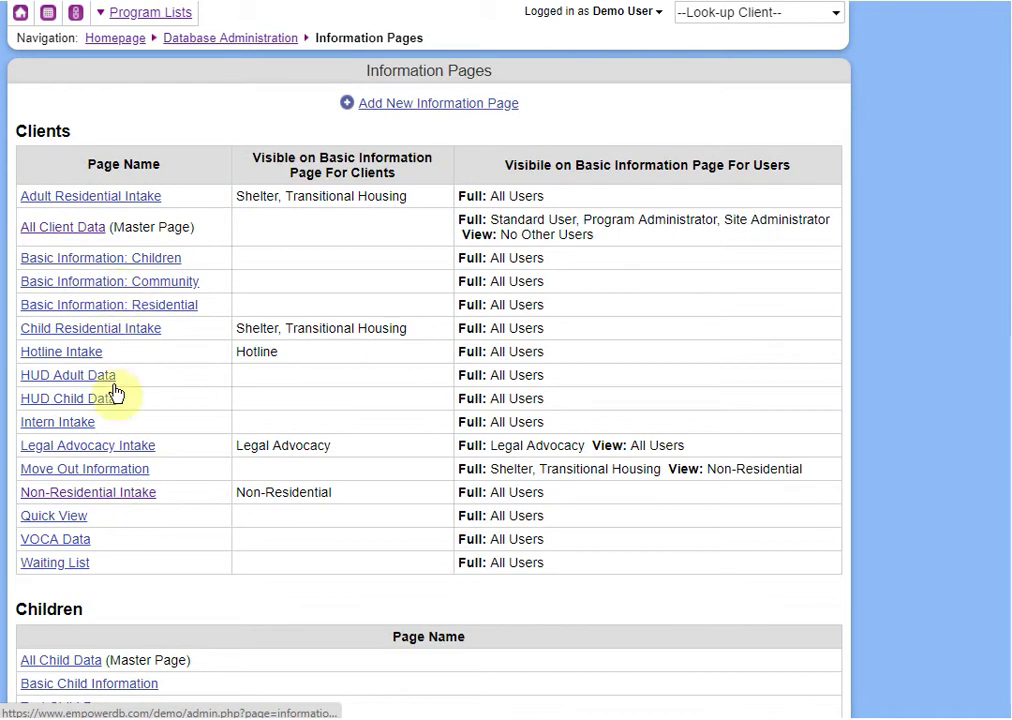
{"action": "left_click", "coordinate": [120, 445]}
Step: Set the Legal Advocacy Intake page's View Only access to No Other Users and save the page settings
{"action": "scroll", "coordinate": [270, 460], "scroll_direction": "down", "scroll_amount": 1}
{"action": "left_click", "coordinate": [258, 481]}
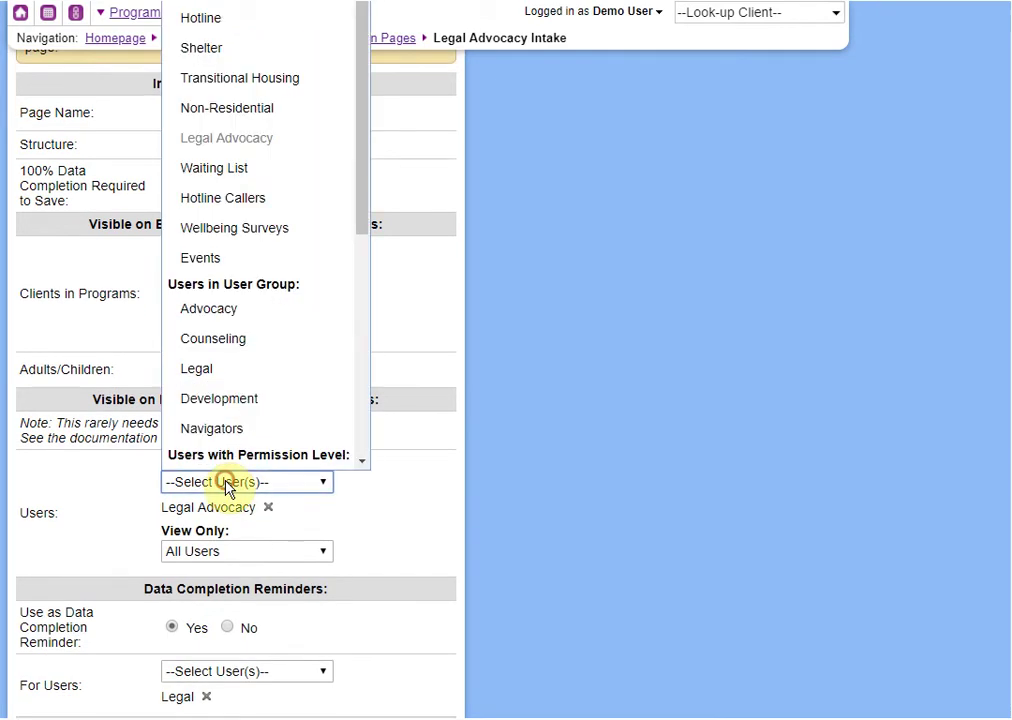
{"action": "left_click", "coordinate": [322, 484]}
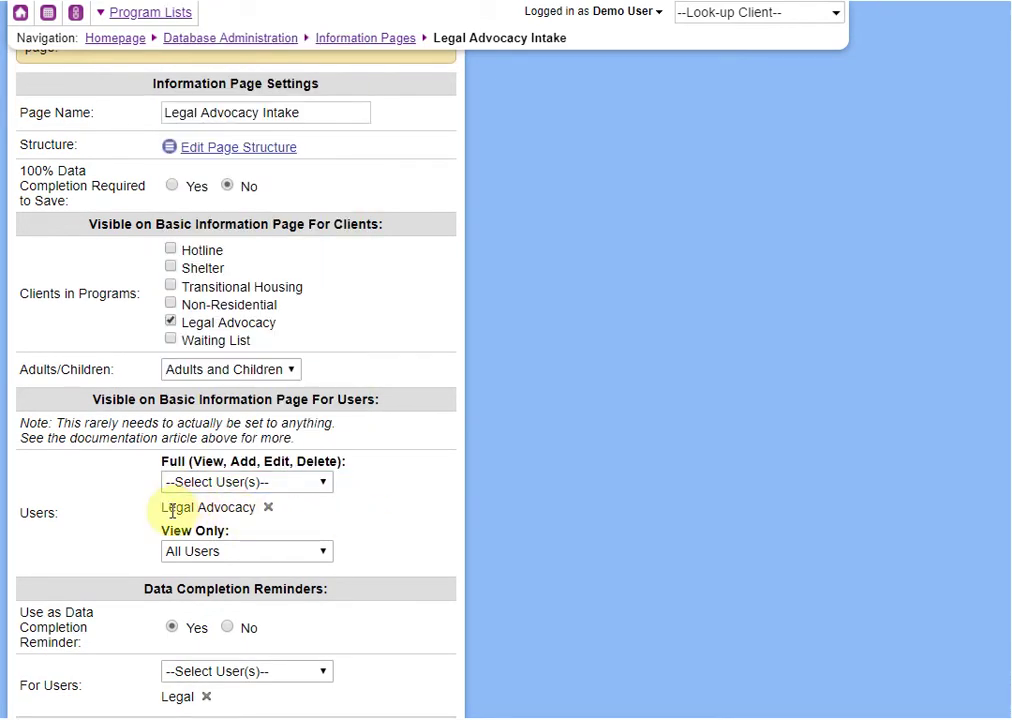
{"action": "scroll", "coordinate": [200, 510], "scroll_direction": "down", "scroll_amount": 1}
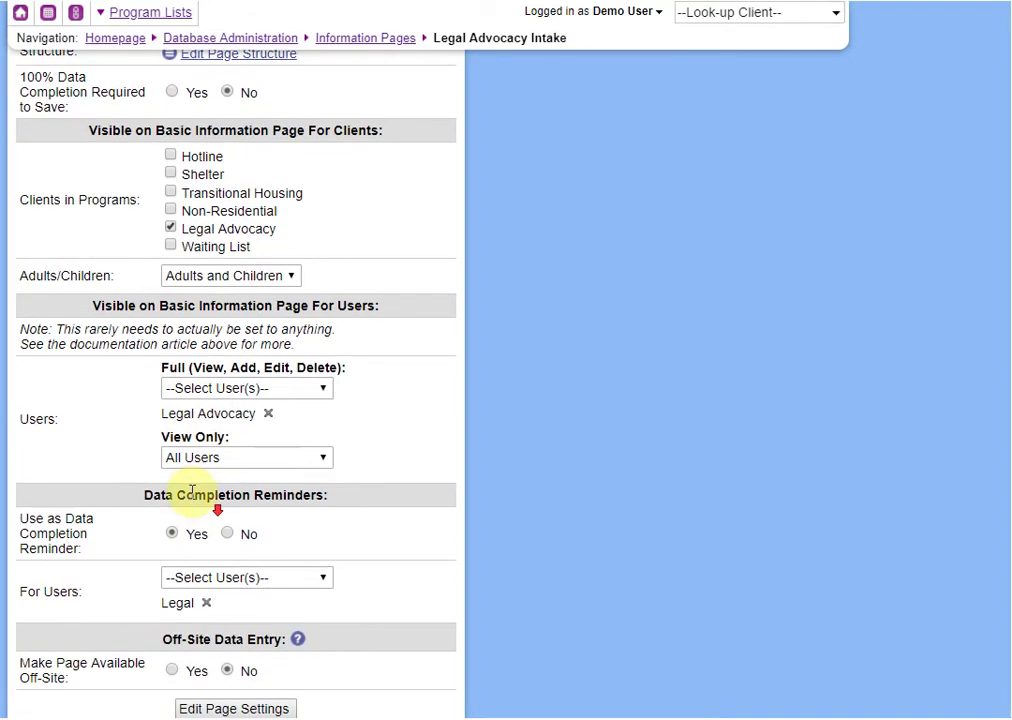
{"action": "left_click", "coordinate": [194, 462]}
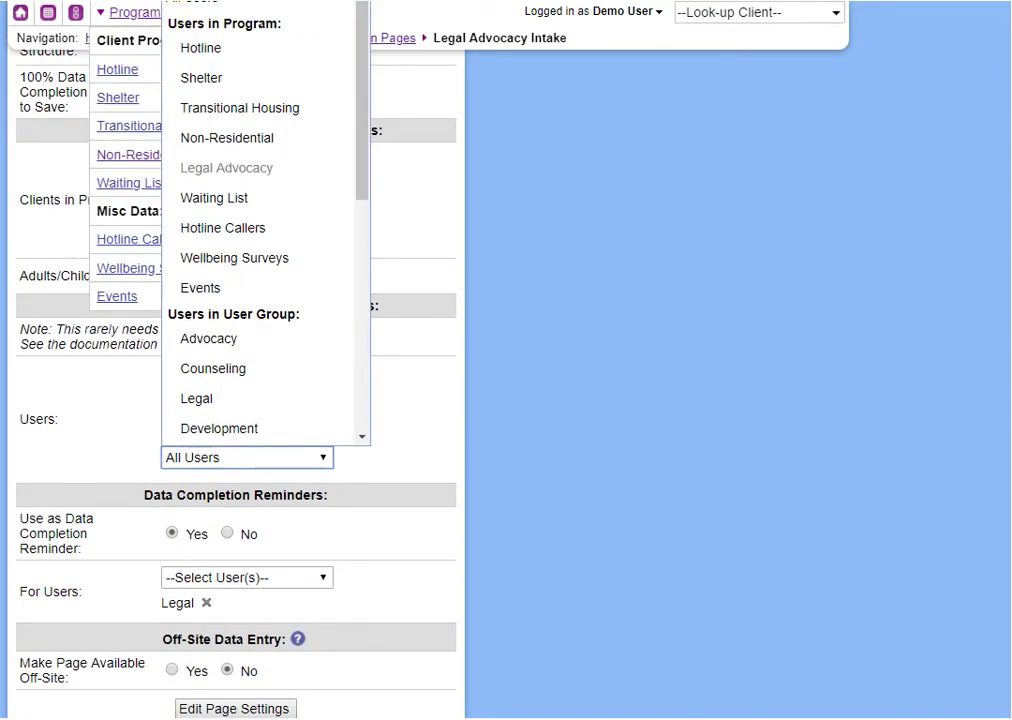
{"action": "left_click", "coordinate": [200, 20]}
{"action": "scroll", "coordinate": [510, 460], "scroll_direction": "down", "scroll_amount": 1}
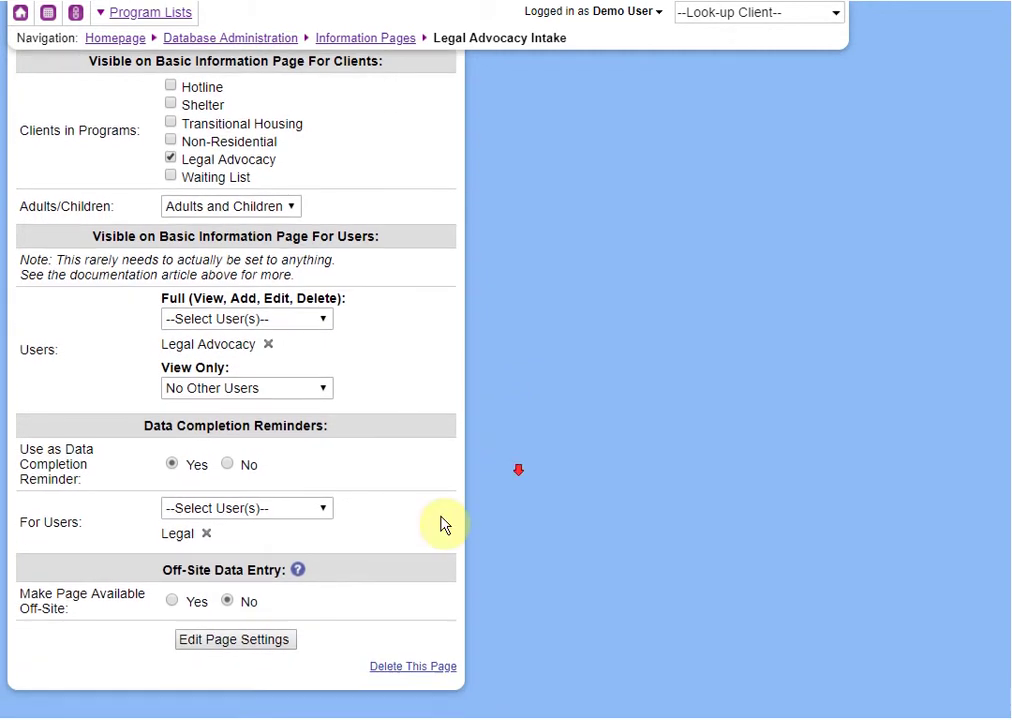
{"action": "left_click", "coordinate": [230, 638]}
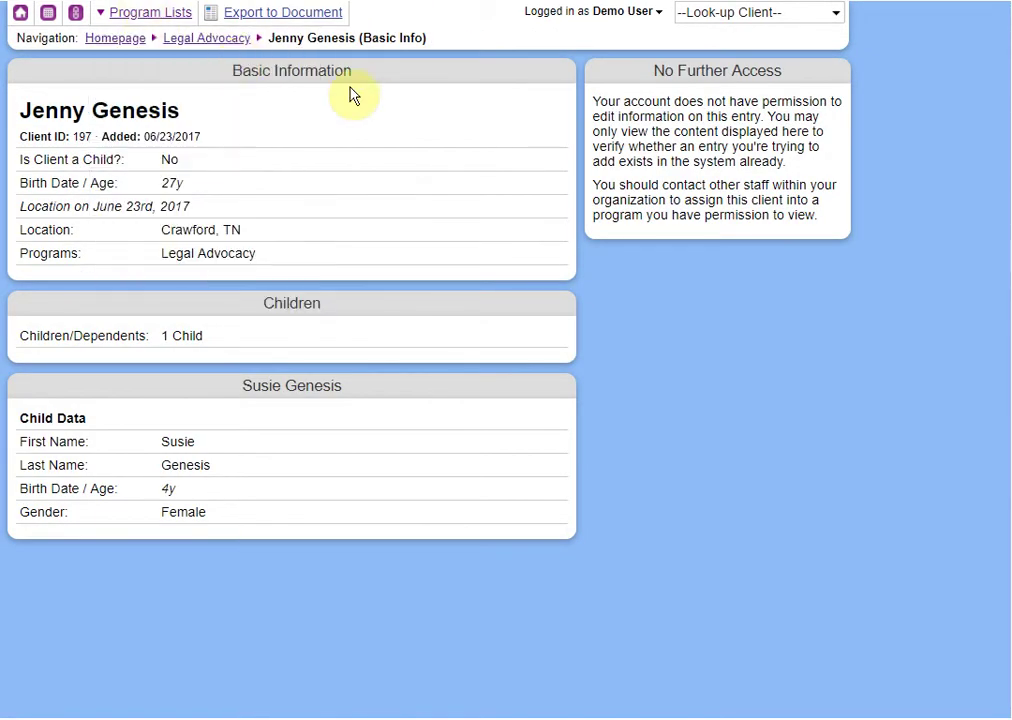
Step: Review the Legal Advocacy Intake page's visibility settings for clients and users, and return to the list of information pages
{"action": "left_click", "coordinate": [225, 41]}
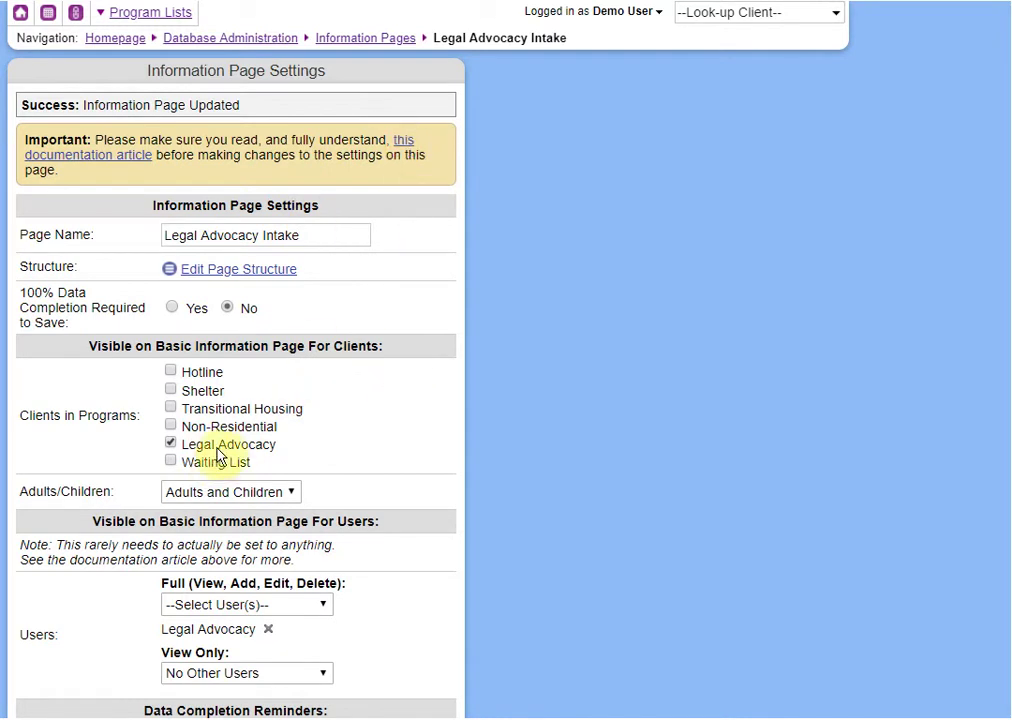
{"action": "scroll", "coordinate": [210, 420], "scroll_direction": "down", "scroll_amount": 1}
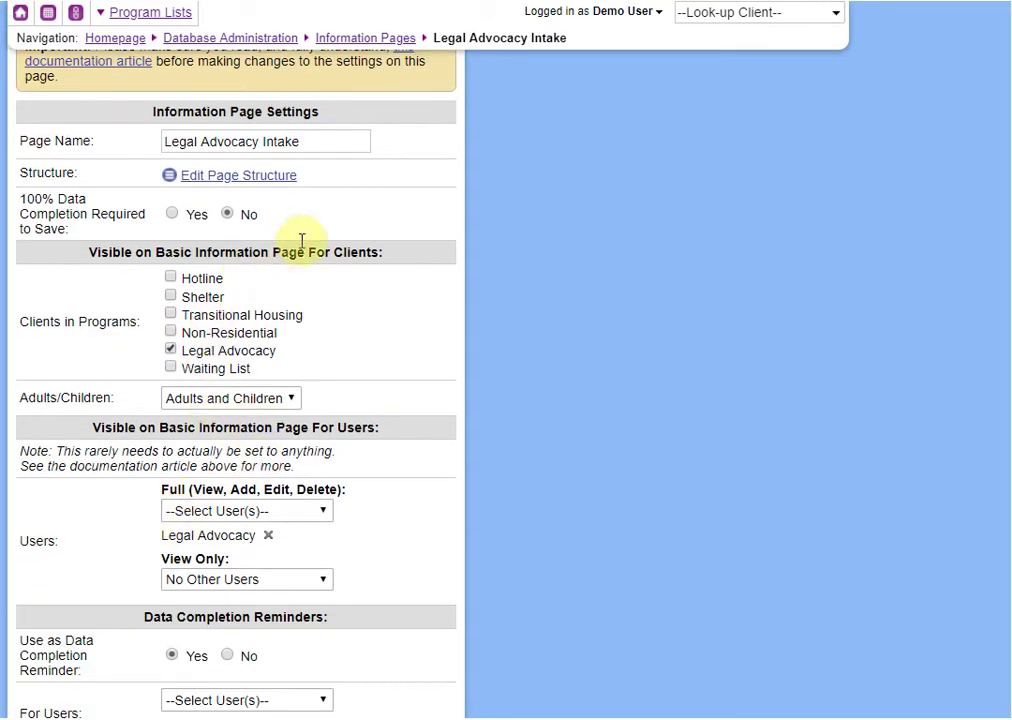
{"action": "scroll", "coordinate": [377, 446], "scroll_direction": "down", "scroll_amount": 1}
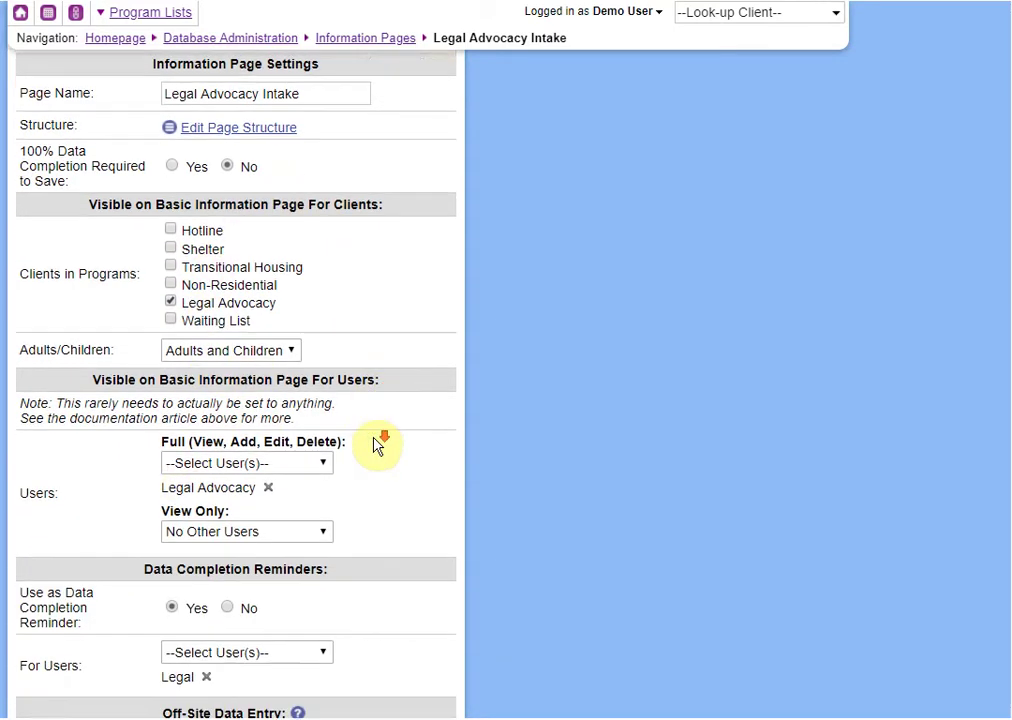
{"action": "scroll", "coordinate": [420, 280], "scroll_direction": "up", "scroll_amount": 2}
{"action": "left_click", "coordinate": [367, 39]}
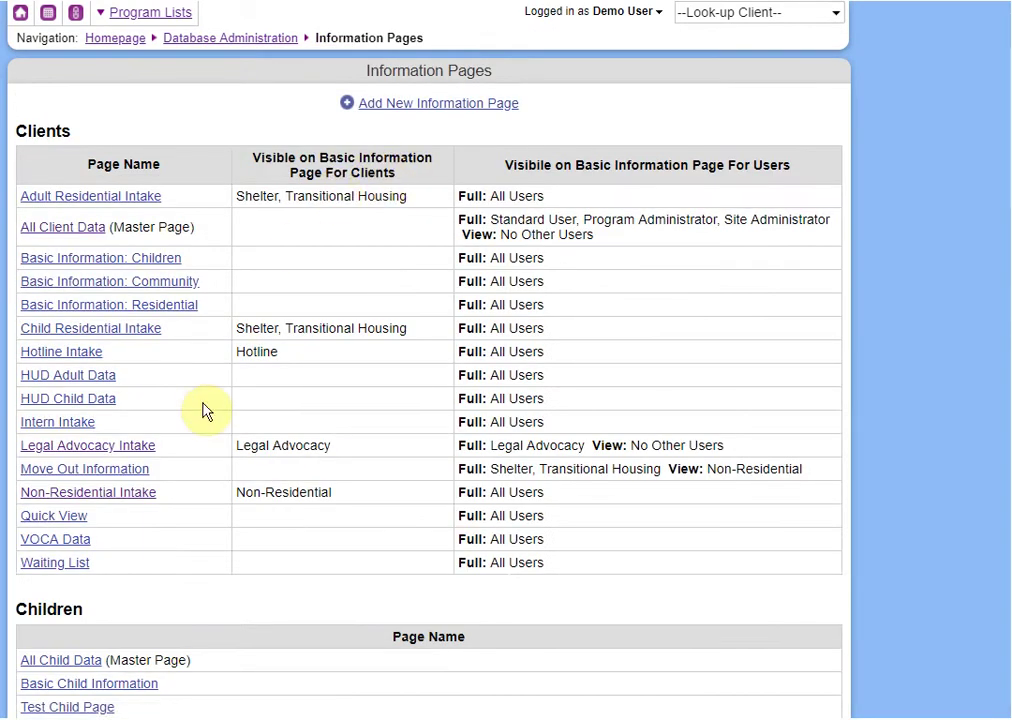
Step: Set View Only access for the Matters point in time to No Other Users
{"action": "left_click", "coordinate": [244, 38]}
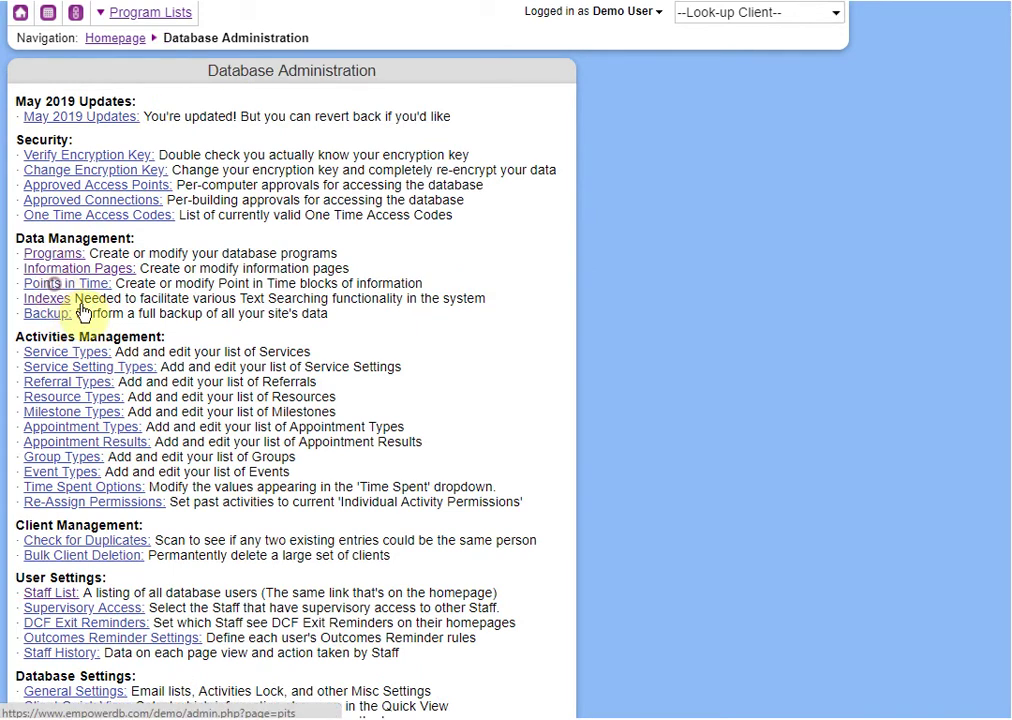
{"action": "left_click", "coordinate": [56, 286]}
{"action": "left_click", "coordinate": [42, 411]}
{"action": "scroll", "coordinate": [165, 540], "scroll_direction": "down", "scroll_amount": 1}
{"action": "scroll", "coordinate": [157, 518], "scroll_direction": "down", "scroll_amount": 1}
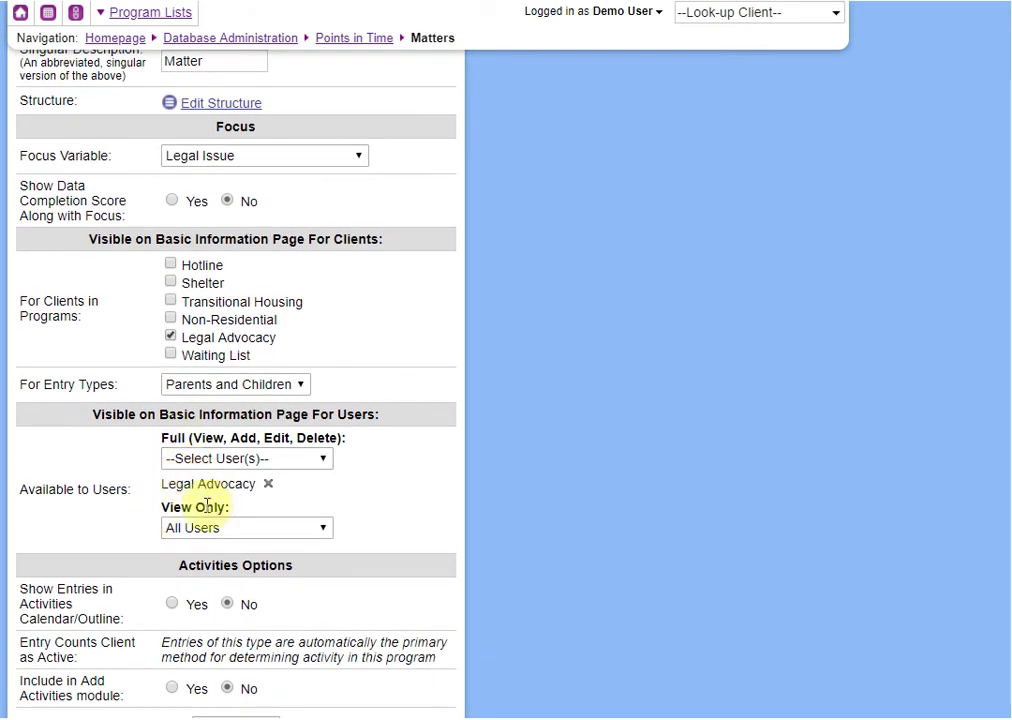
{"action": "left_click", "coordinate": [275, 528]}
{"action": "left_click", "coordinate": [207, 5]}
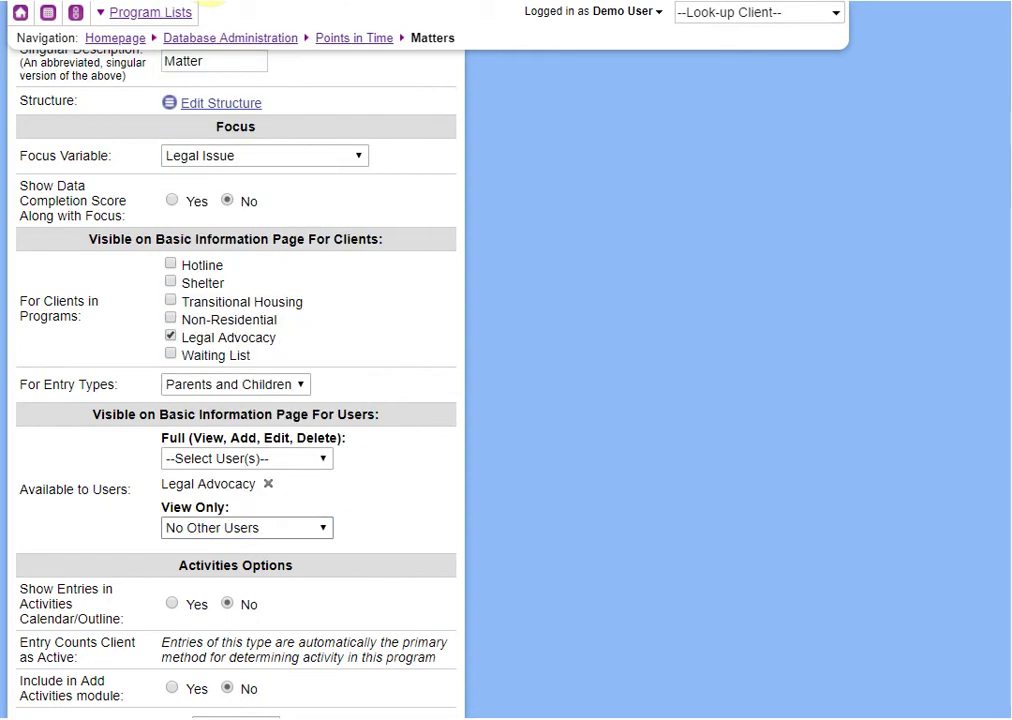
Step: Save the Matters point in time settings and return to the Points in Time list
{"action": "left_click", "coordinate": [538, 402]}
{"action": "scroll", "coordinate": [538, 500], "scroll_direction": "down", "scroll_amount": 1}
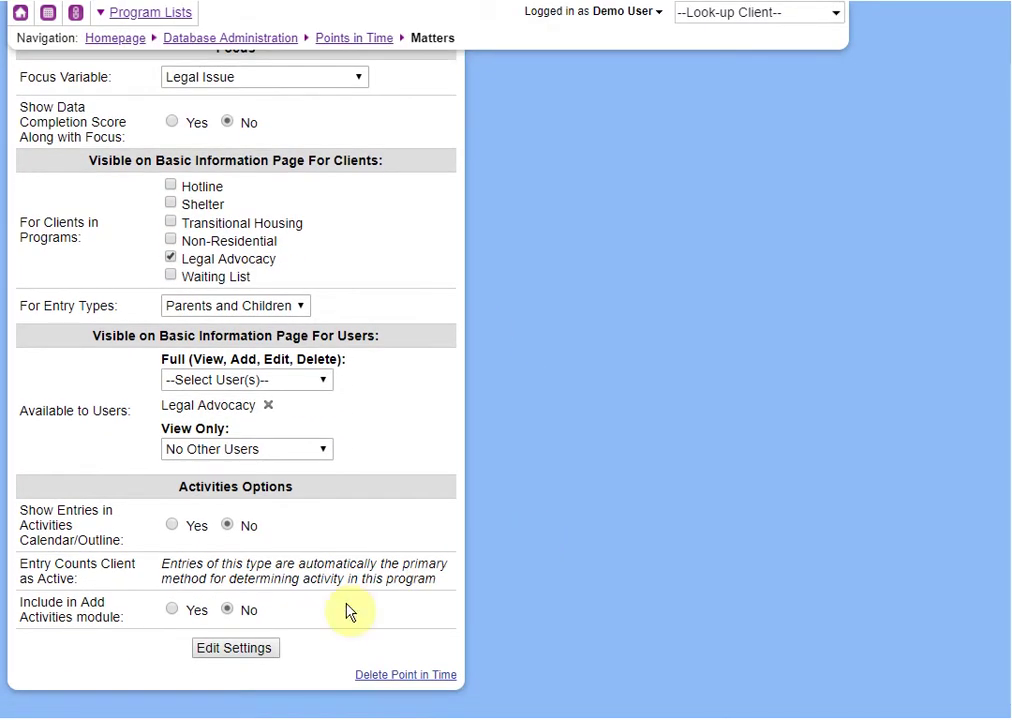
{"action": "left_click", "coordinate": [244, 650]}
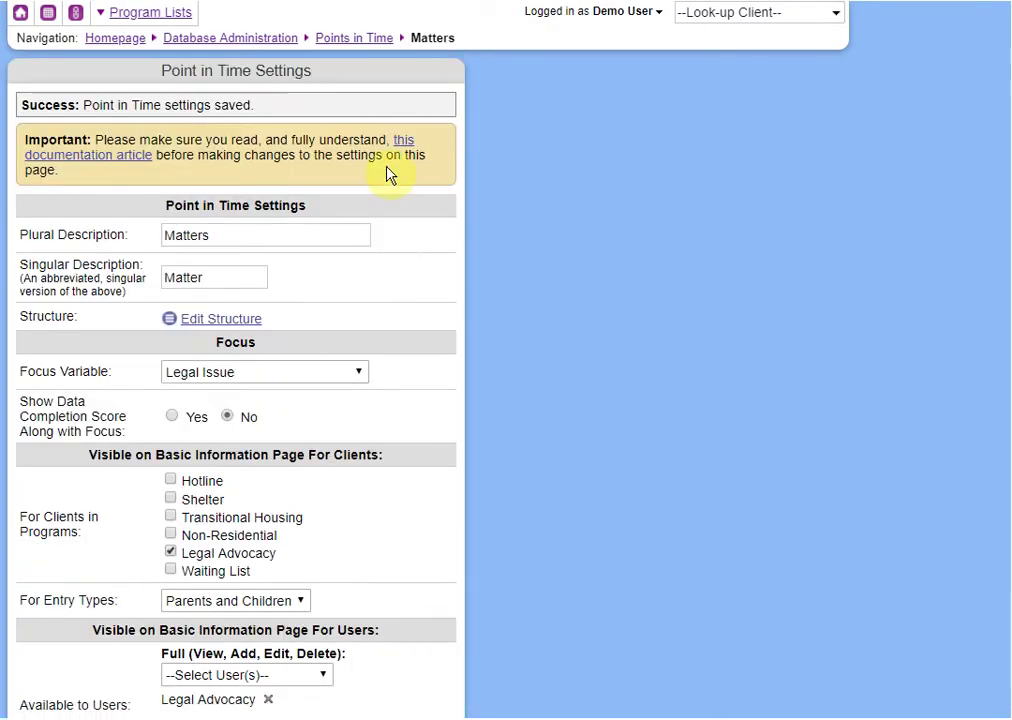
{"action": "left_click", "coordinate": [352, 38]}
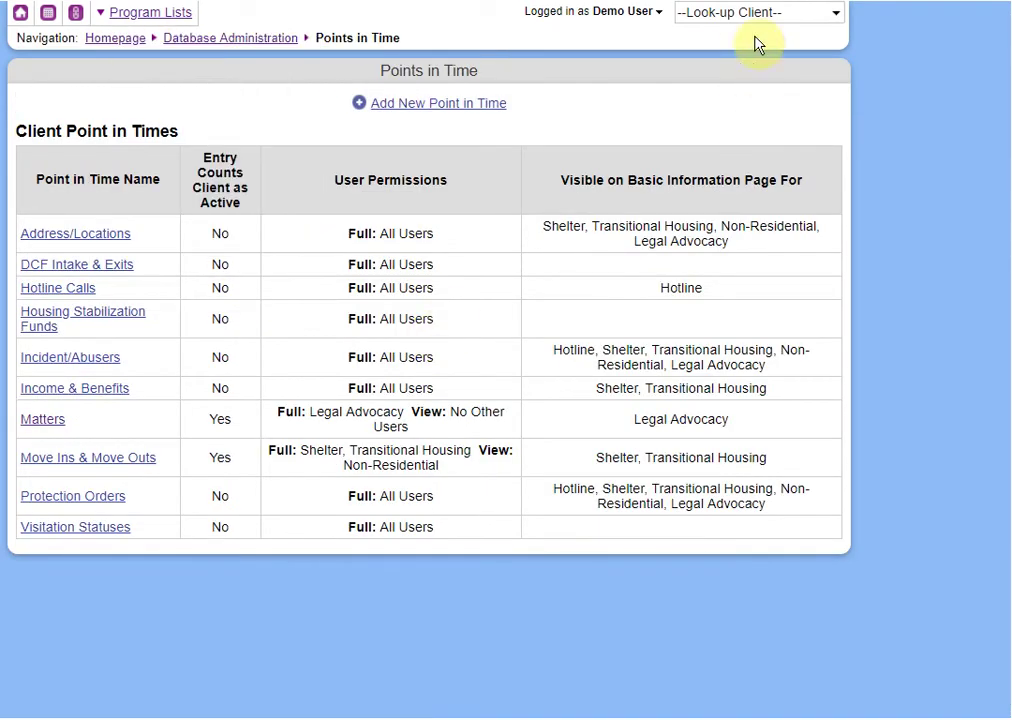
Step: Look up the sample client by first name and open the client's Basic Information page
{"action": "left_click", "coordinate": [738, 14]}
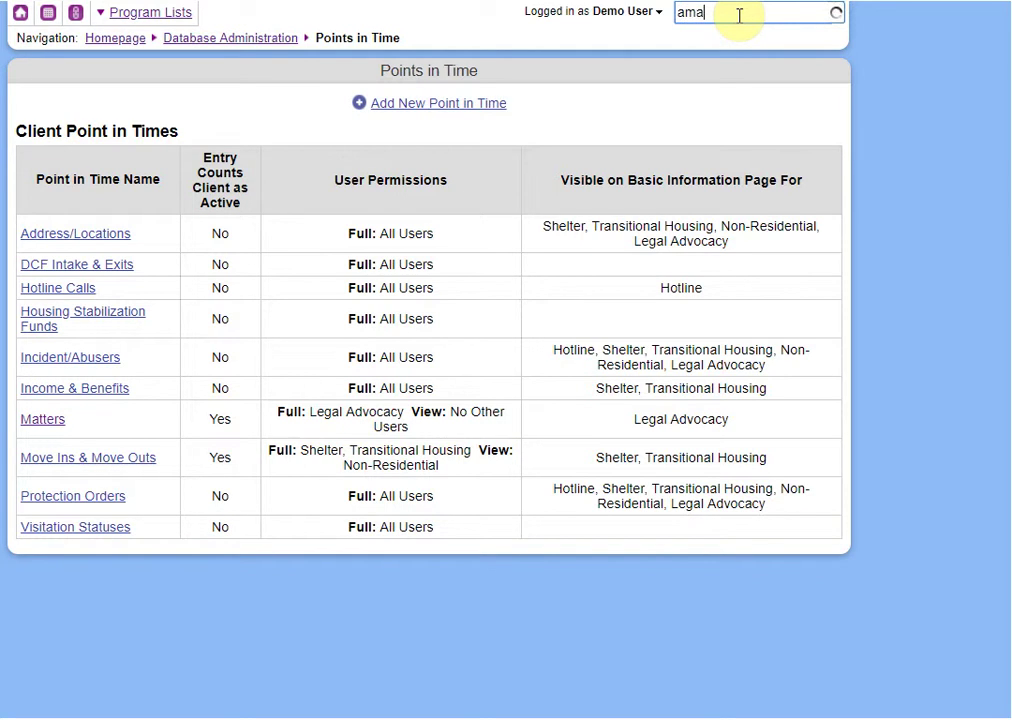
{"action": "type", "text": "ama"}
{"action": "left_click", "coordinate": [786, 59]}
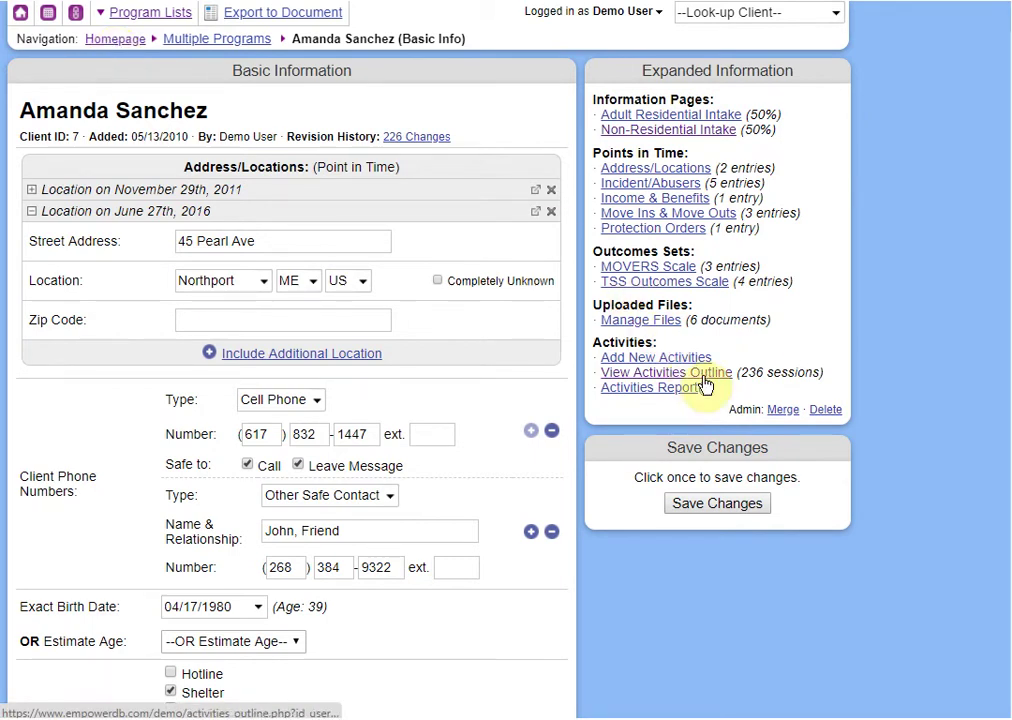
Step: Open Legal User 1's record from the Staff List and review the activity entry and uploaded file permissions
{"action": "left_click", "coordinate": [112, 39]}
{"action": "left_click", "coordinate": [608, 77]}
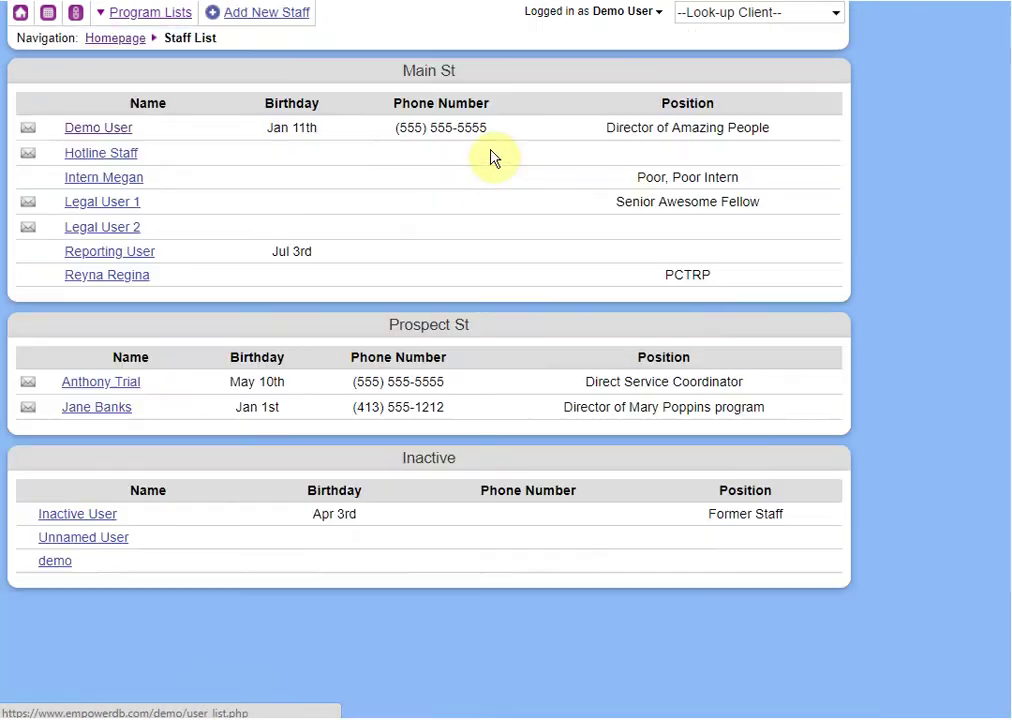
{"action": "left_click", "coordinate": [90, 203]}
{"action": "scroll", "coordinate": [610, 458], "scroll_direction": "down", "scroll_amount": 6}
{"action": "scroll", "coordinate": [97, 155], "scroll_direction": "up", "scroll_amount": 1}
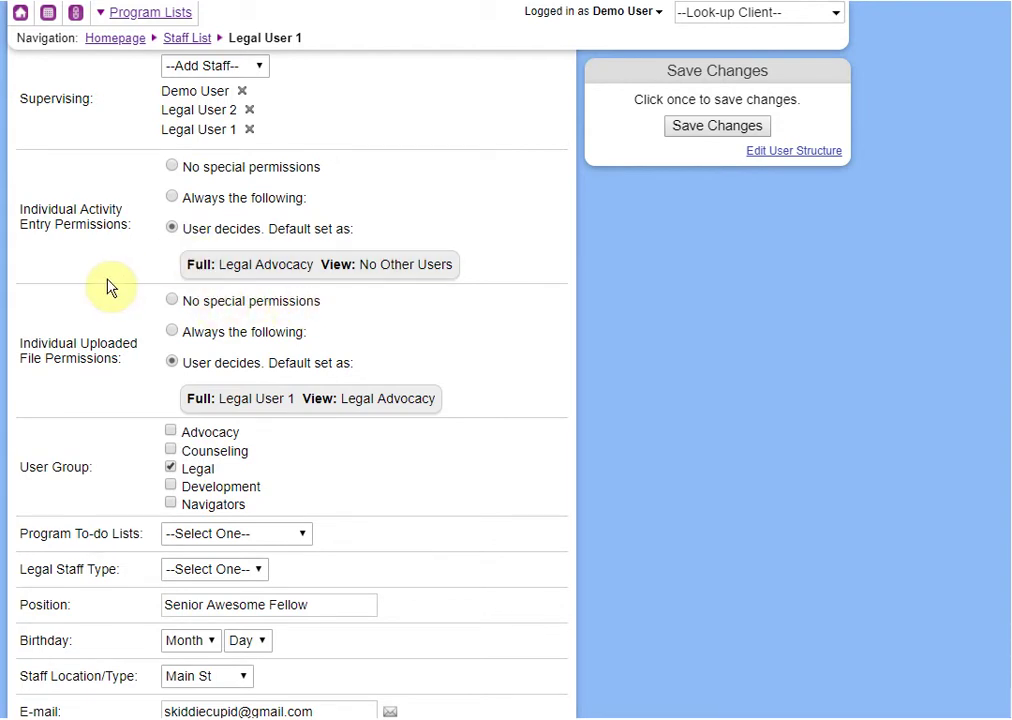
{"action": "scroll", "coordinate": [190, 300], "scroll_direction": "up", "scroll_amount": 5}
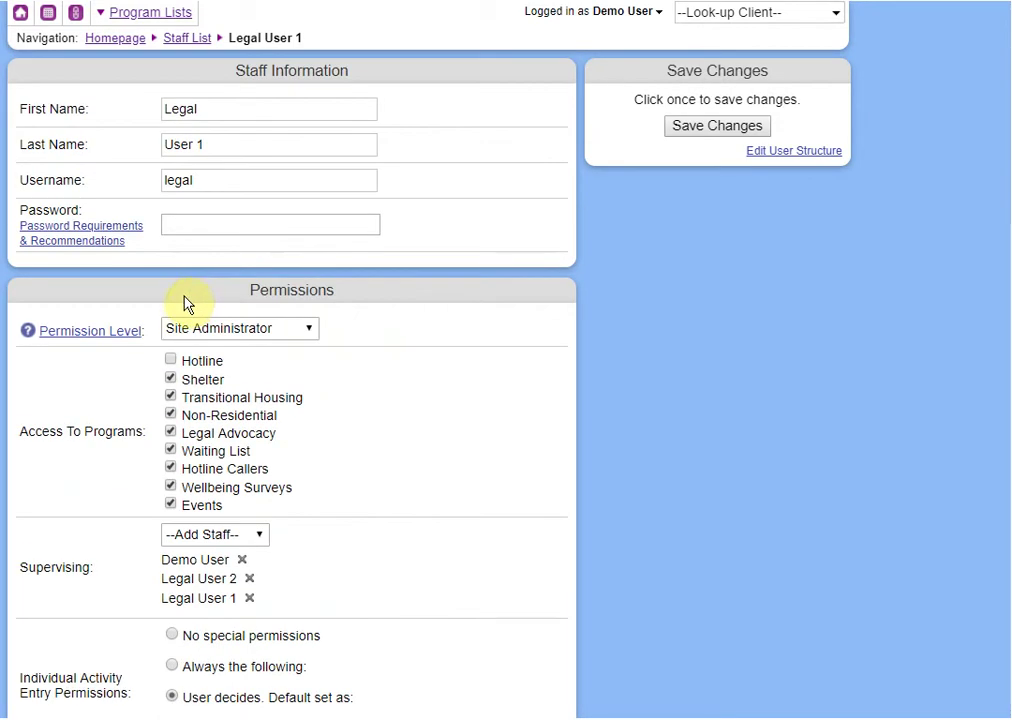
Step: Open the Legal Advocacy program's settings from Database Administration to examine its Client Discovery options
{"action": "left_click", "coordinate": [120, 38]}
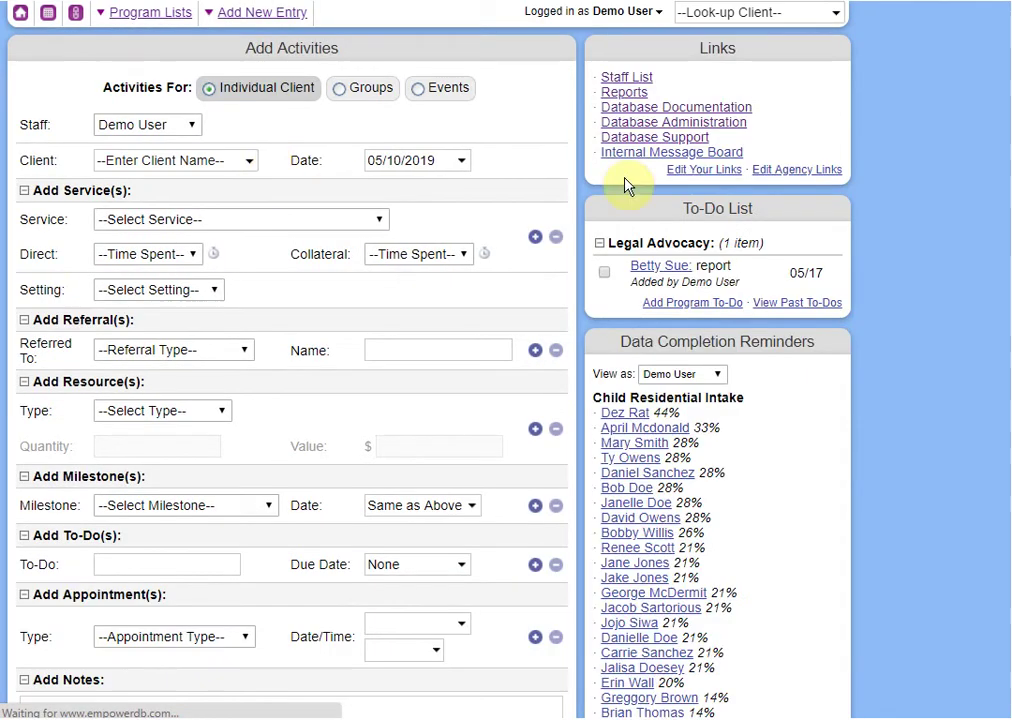
{"action": "left_click", "coordinate": [702, 123]}
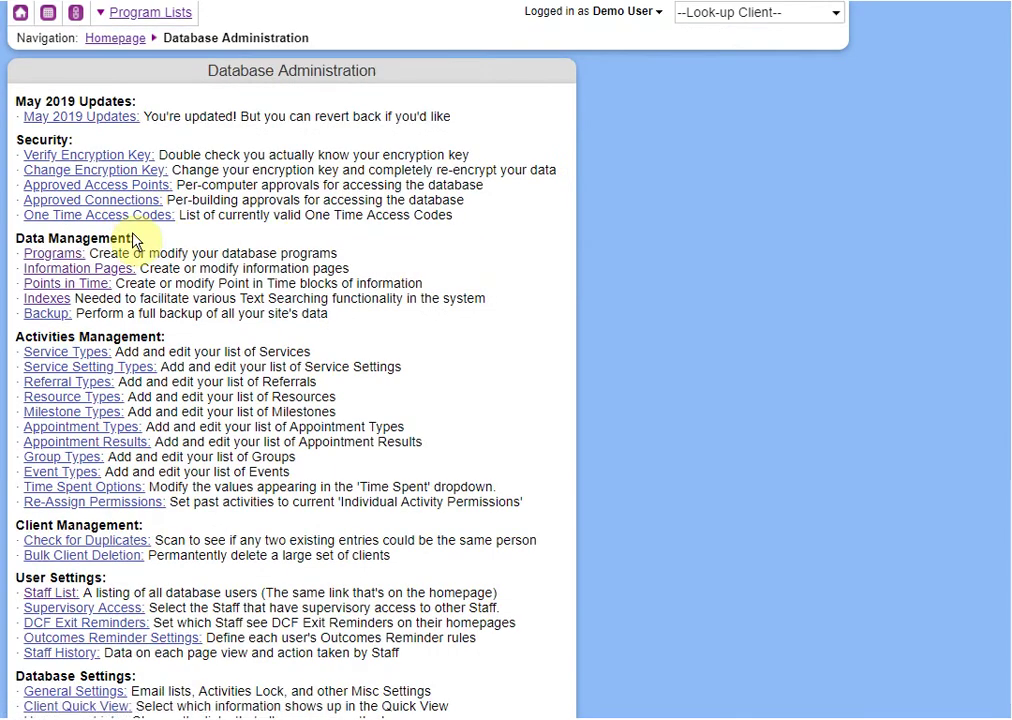
{"action": "left_click", "coordinate": [70, 254]}
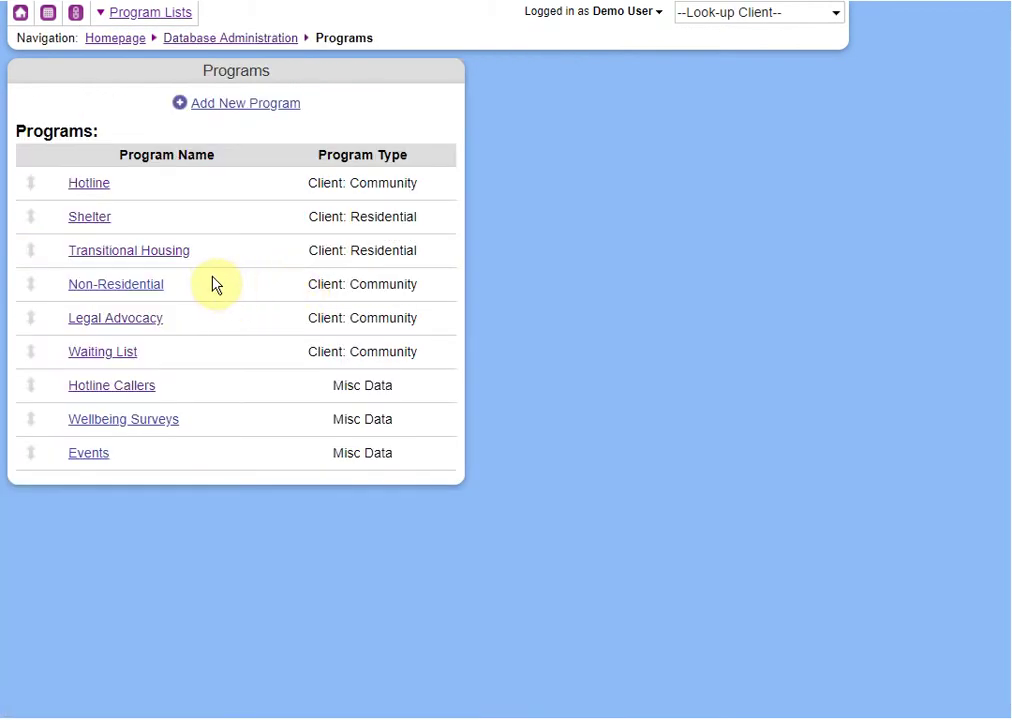
{"action": "left_click", "coordinate": [235, 329]}
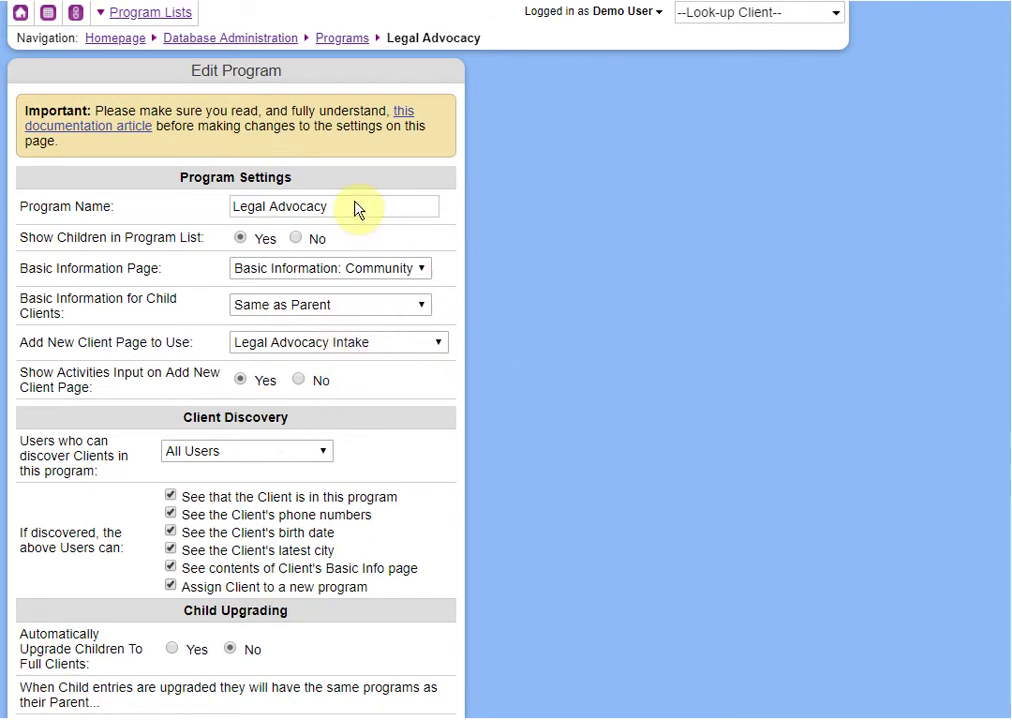
Step: Start a new client entry from the homepage with enrollment in the Non-Residential program
{"action": "left_click", "coordinate": [102, 38]}
{"action": "left_click", "coordinate": [258, 14]}
{"action": "left_click", "coordinate": [246, 41]}
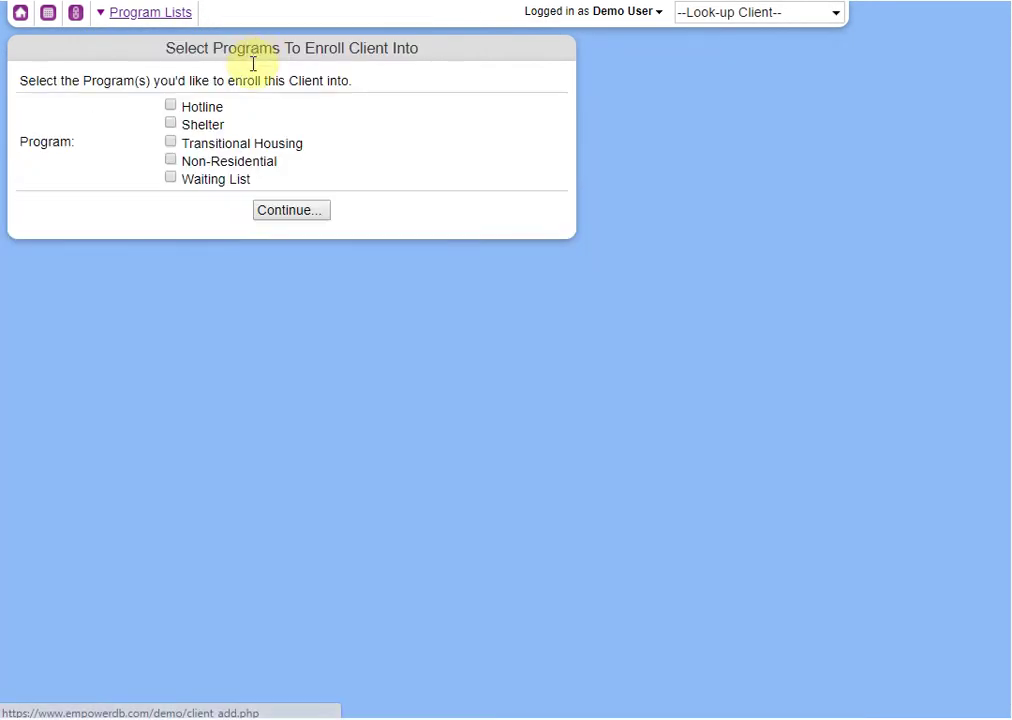
{"action": "left_click", "coordinate": [171, 160]}
{"action": "left_click", "coordinate": [272, 211]}
Step: Enter the client's first name on the new client form and examine the programs shown in the Existing Client Check
{"action": "left_click", "coordinate": [228, 128]}
{"action": "type", "text": "amanda"}
{"action": "key", "text": "Tab"}
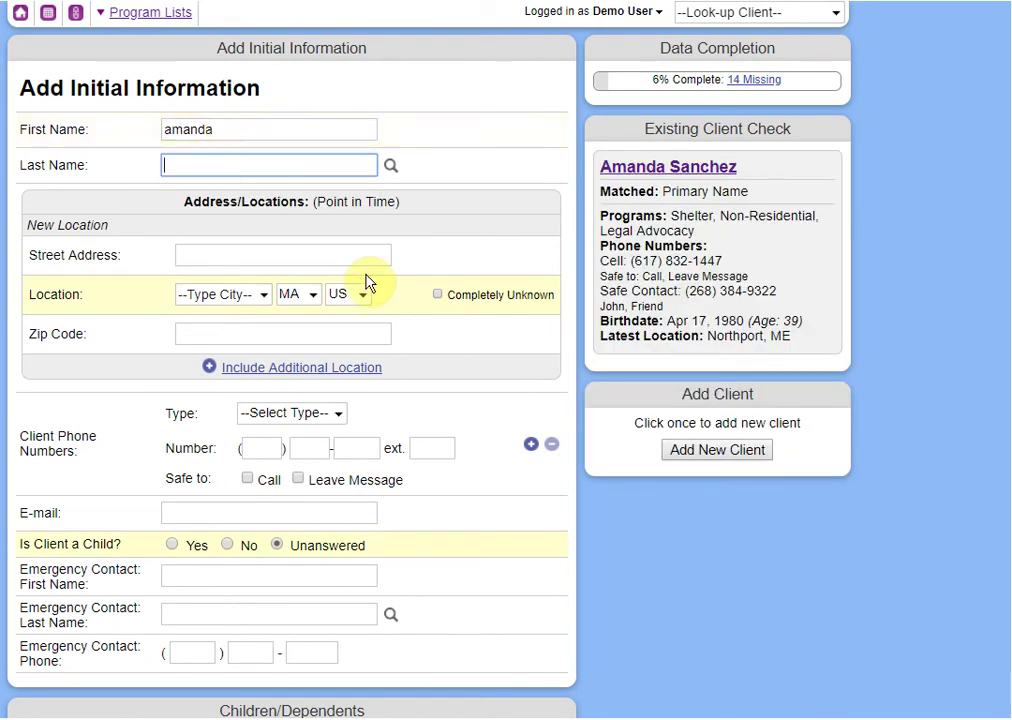
{"action": "left_click", "coordinate": [727, 203]}
{"action": "left_click_drag", "start_coordinate": [598, 160], "coordinate": [806, 215]}
{"action": "left_click", "coordinate": [811, 220]}
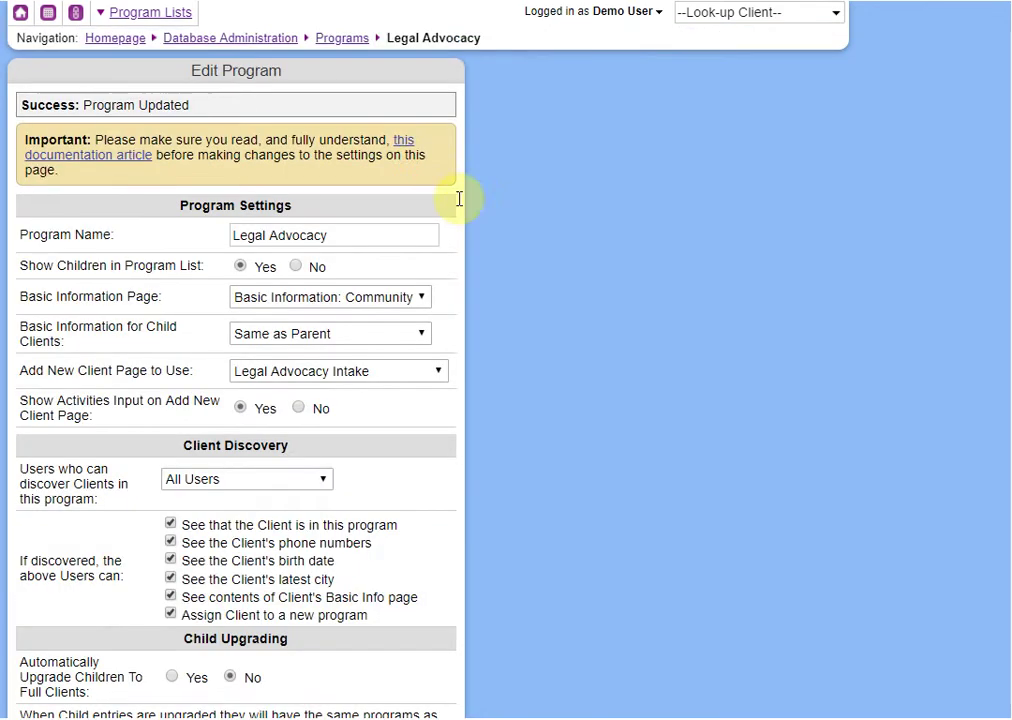
Step: Enable Assign Client to a new program in the Non-Residential program's Client Discovery settings and save the changes
{"action": "left_click", "coordinate": [342, 38]}
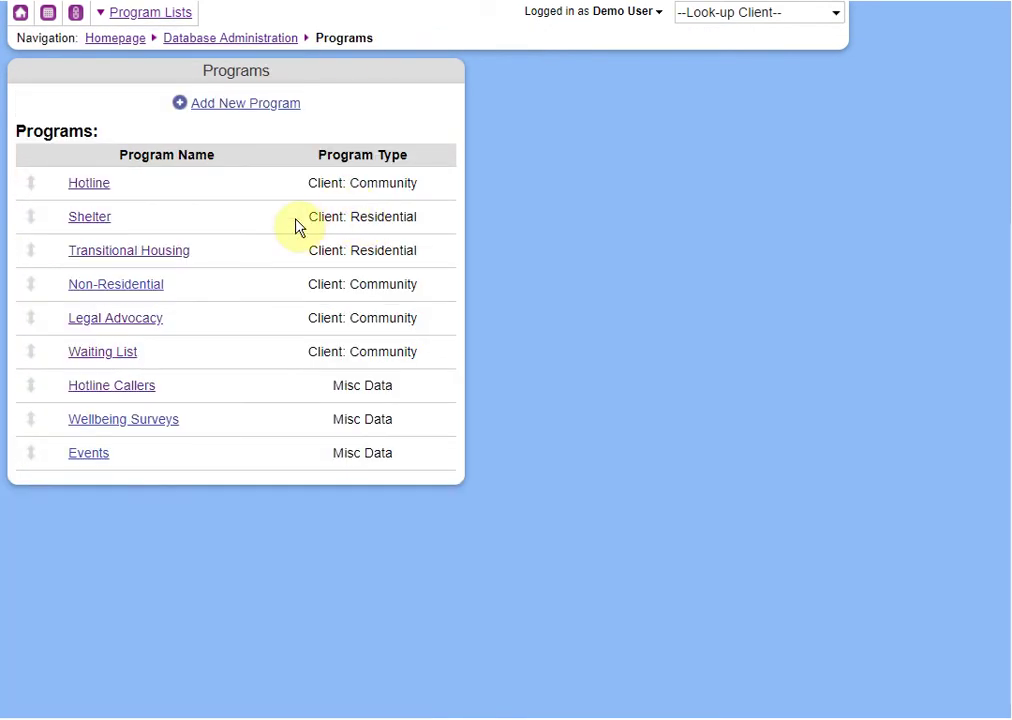
{"action": "left_click", "coordinate": [126, 286]}
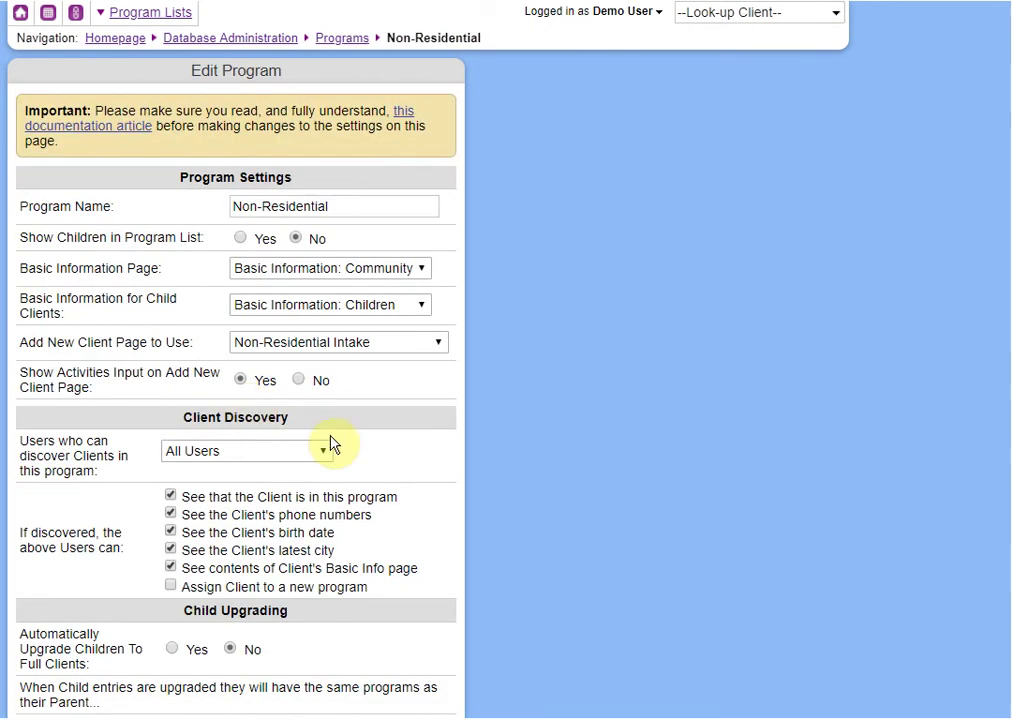
{"action": "left_click", "coordinate": [268, 593]}
{"action": "scroll", "coordinate": [522, 528], "scroll_direction": "down", "scroll_amount": 2}
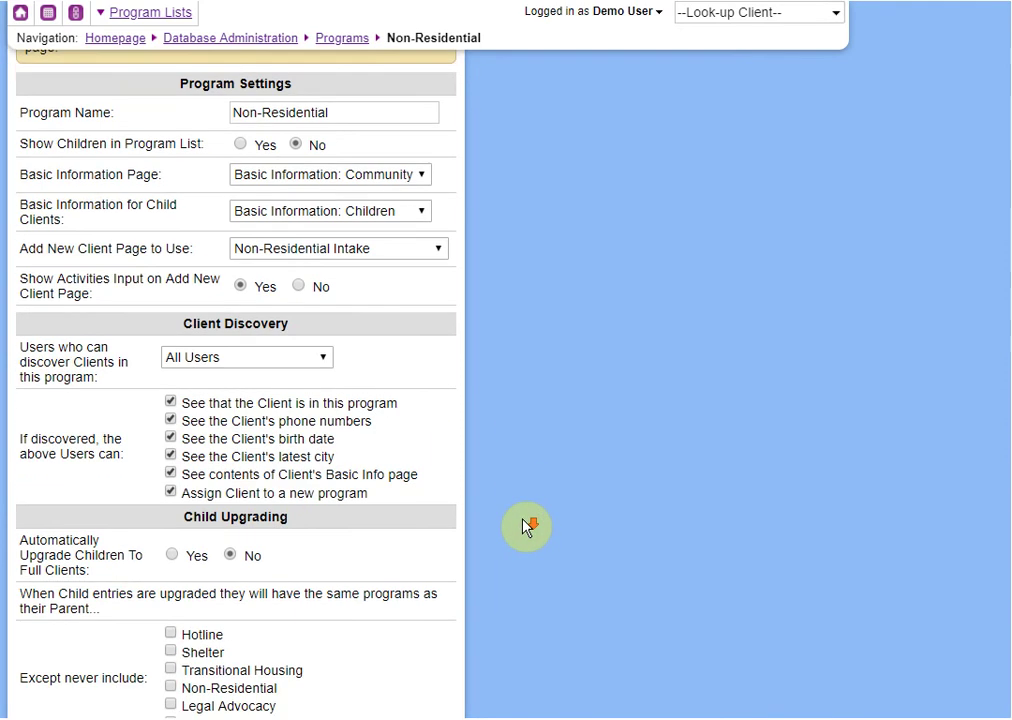
{"action": "scroll", "coordinate": [524, 527], "scroll_direction": "down", "scroll_amount": 2}
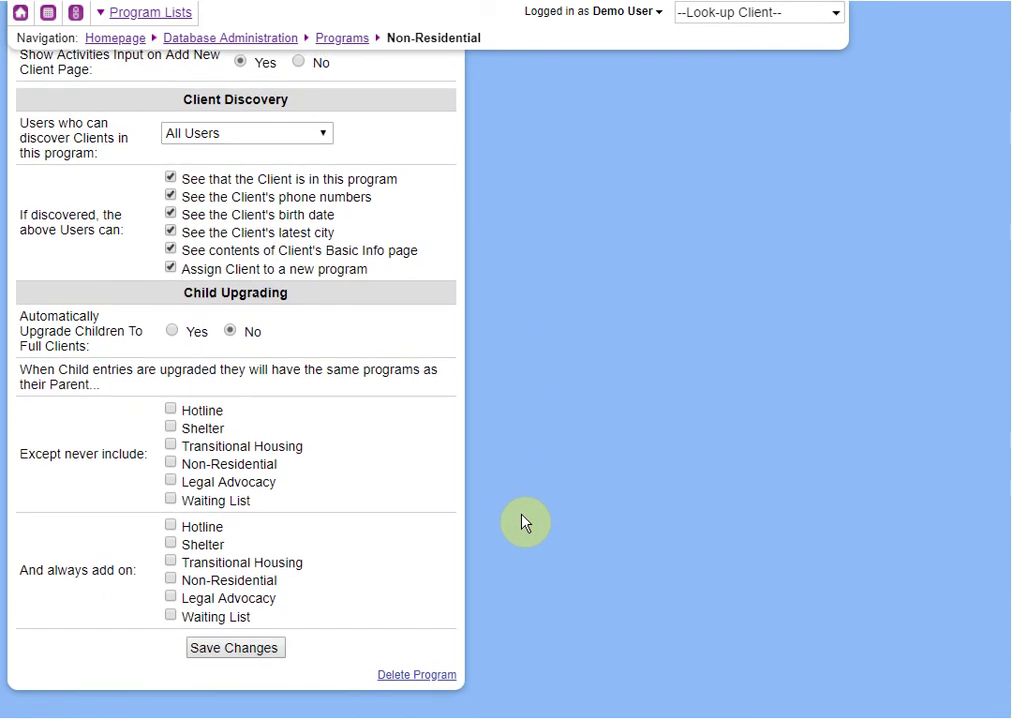
{"action": "left_click", "coordinate": [265, 650]}
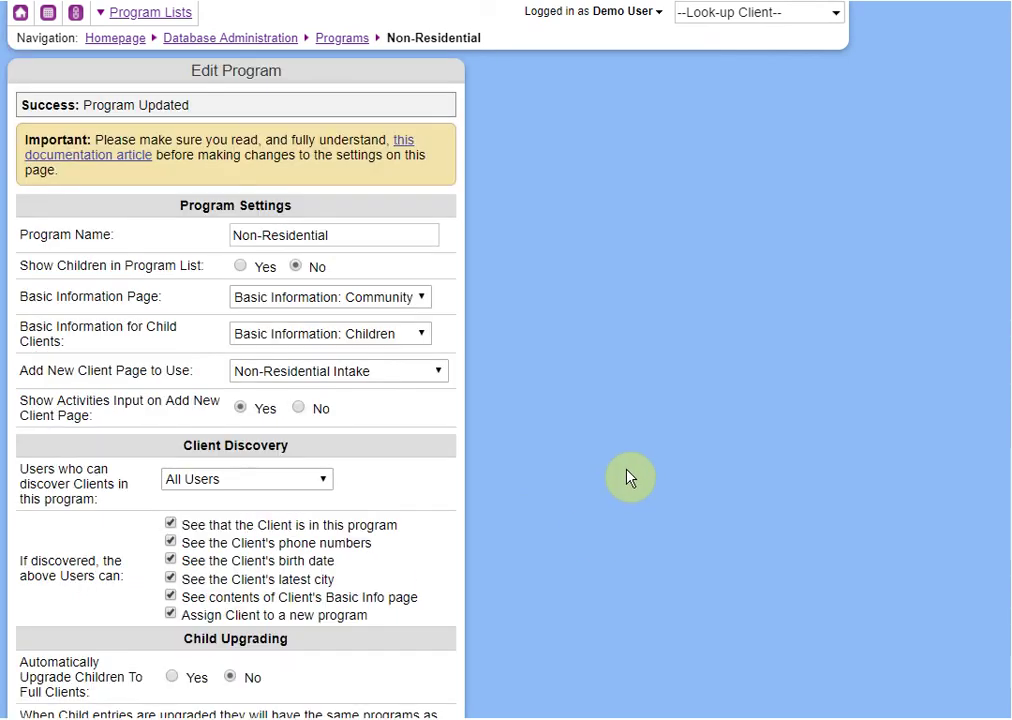